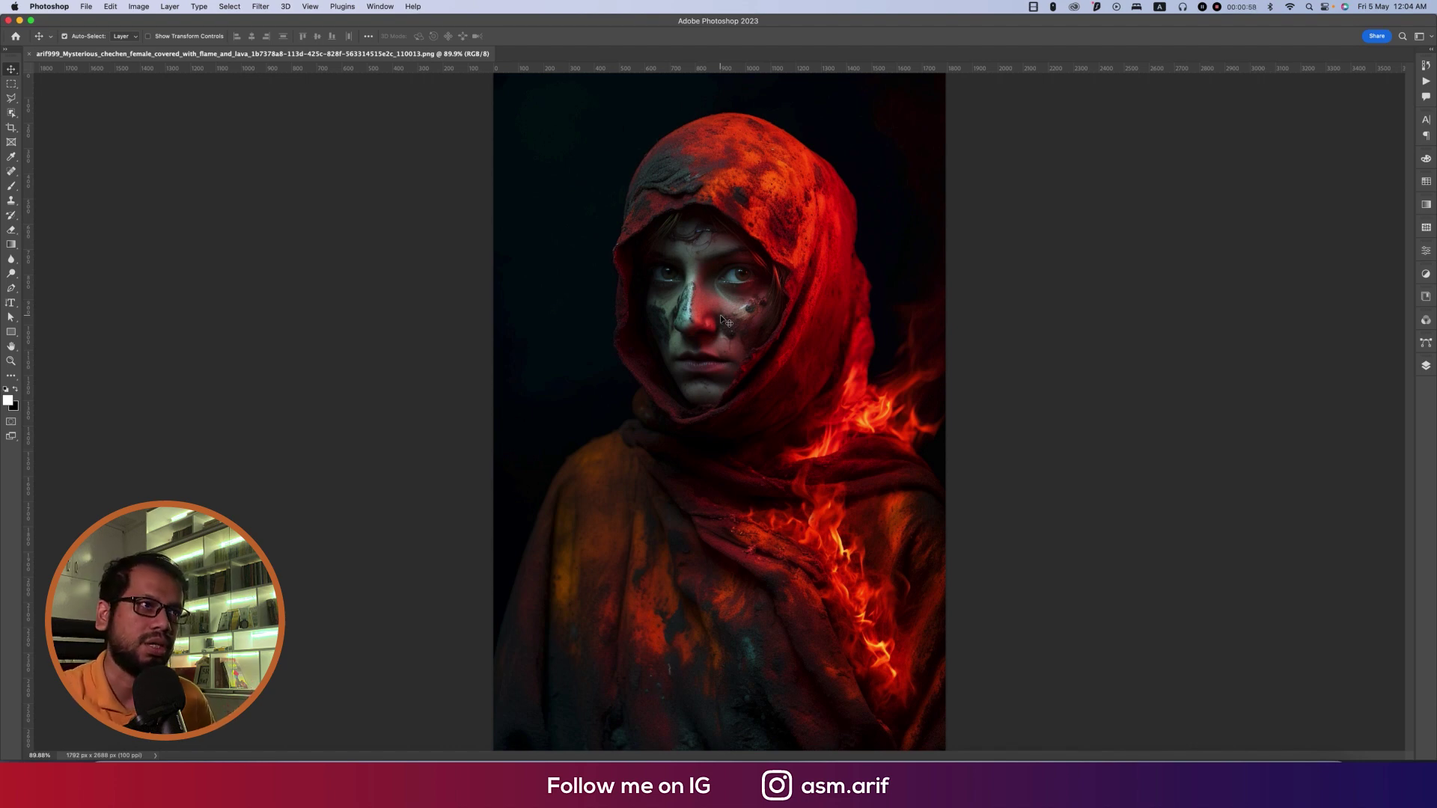
Duplicate the portrait layer and copy the Object Selection of the hooded woman onto Layer 2
left_click(1426, 366)
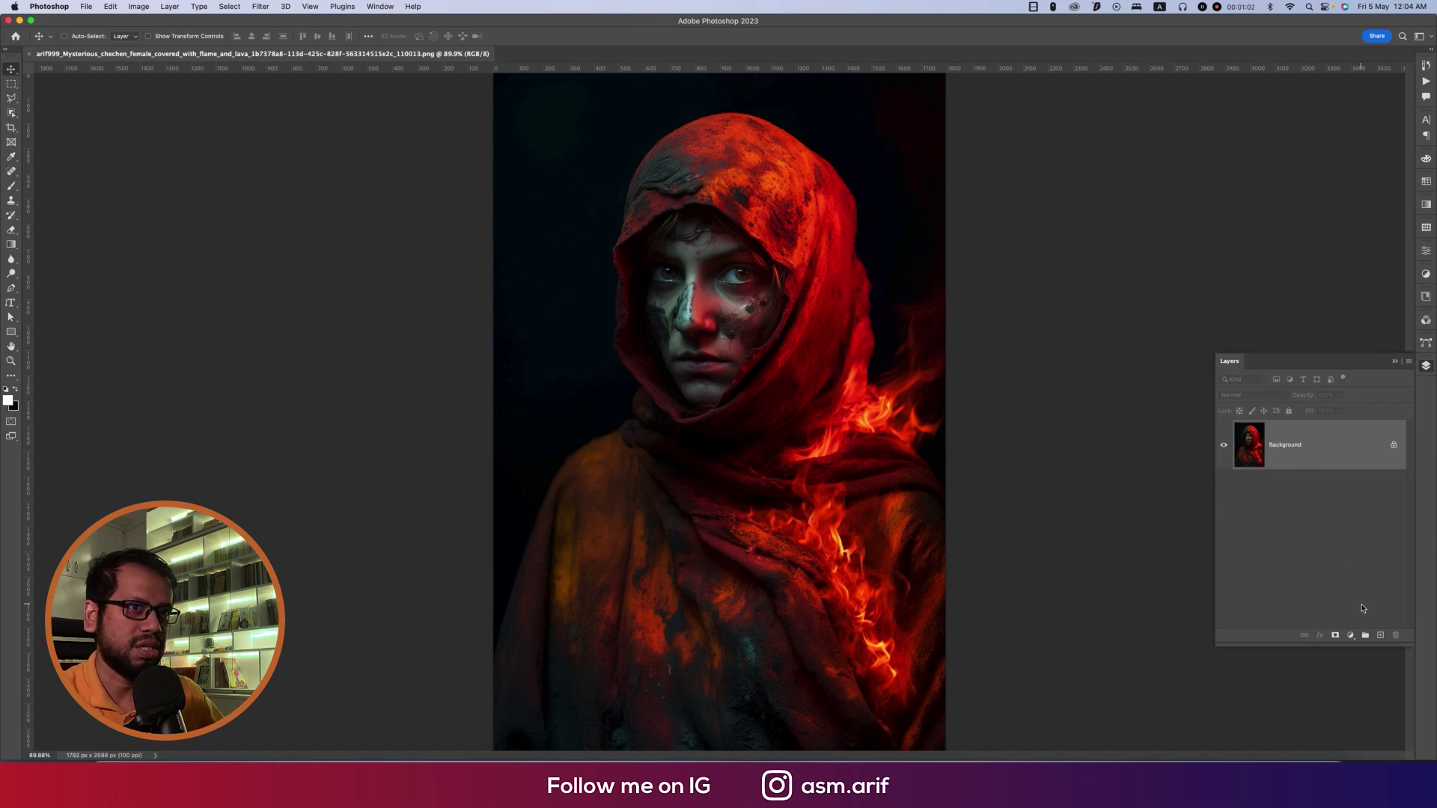
key("super+j")
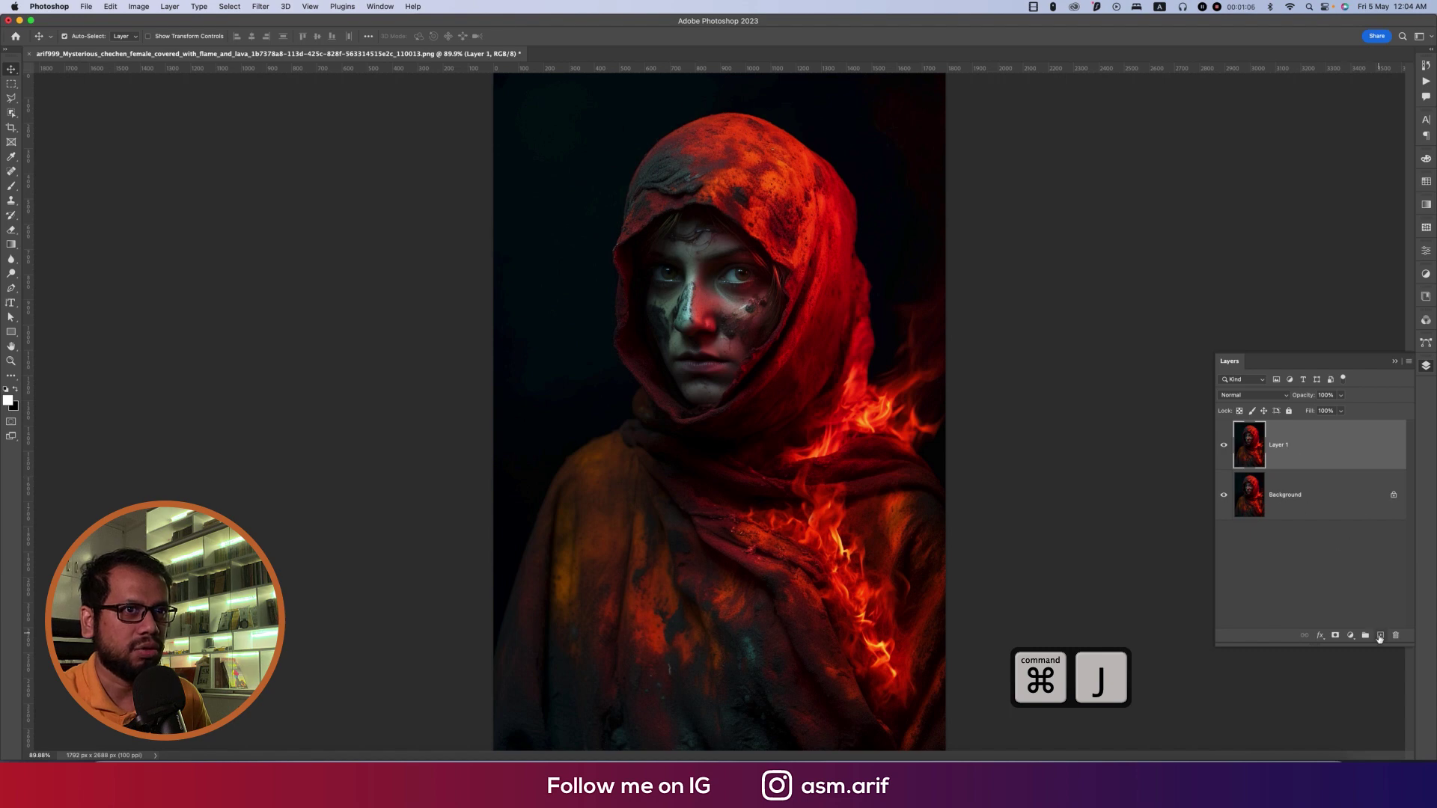
left_click(11, 113)
left_click(39, 113)
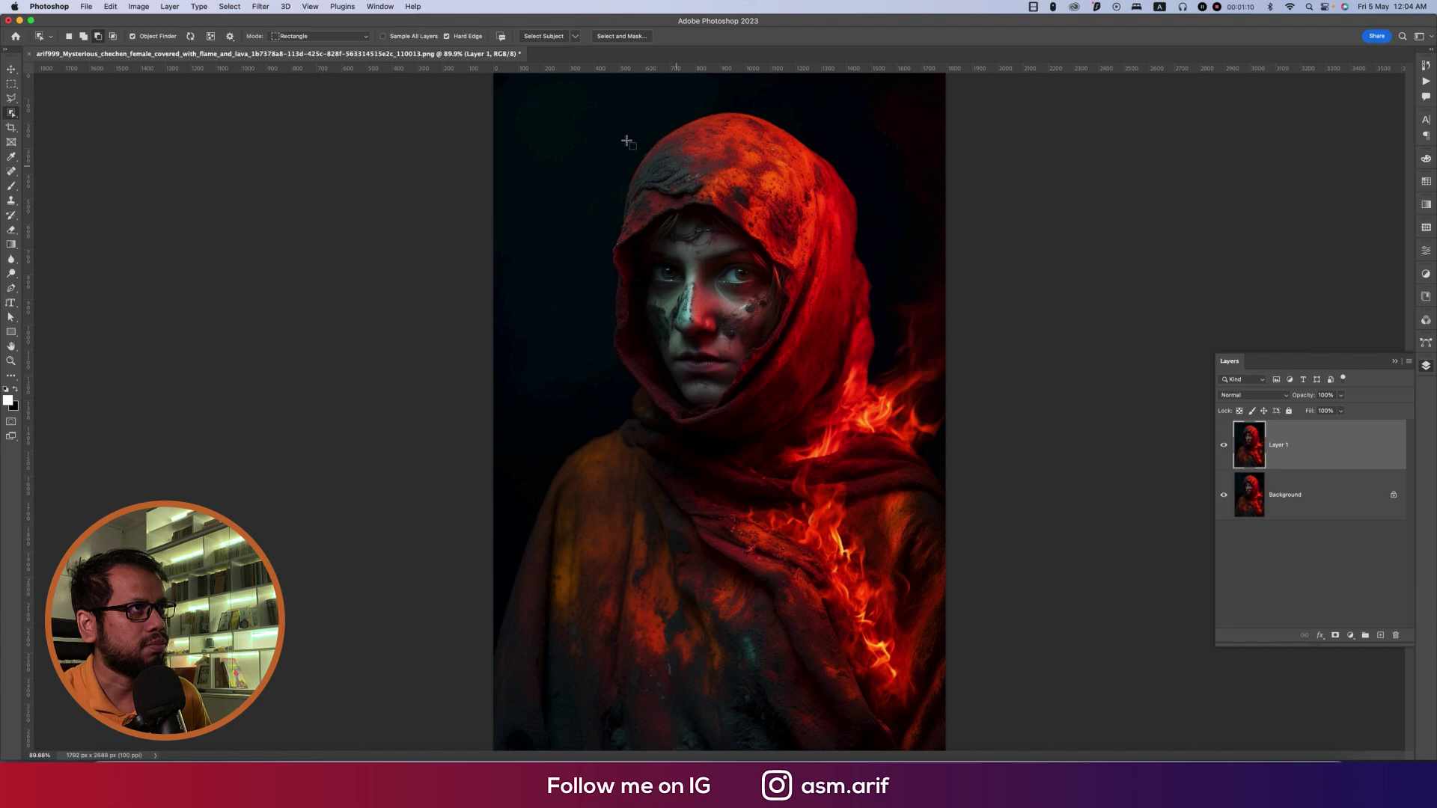
left_click_drag(529, 106, 985, 748)
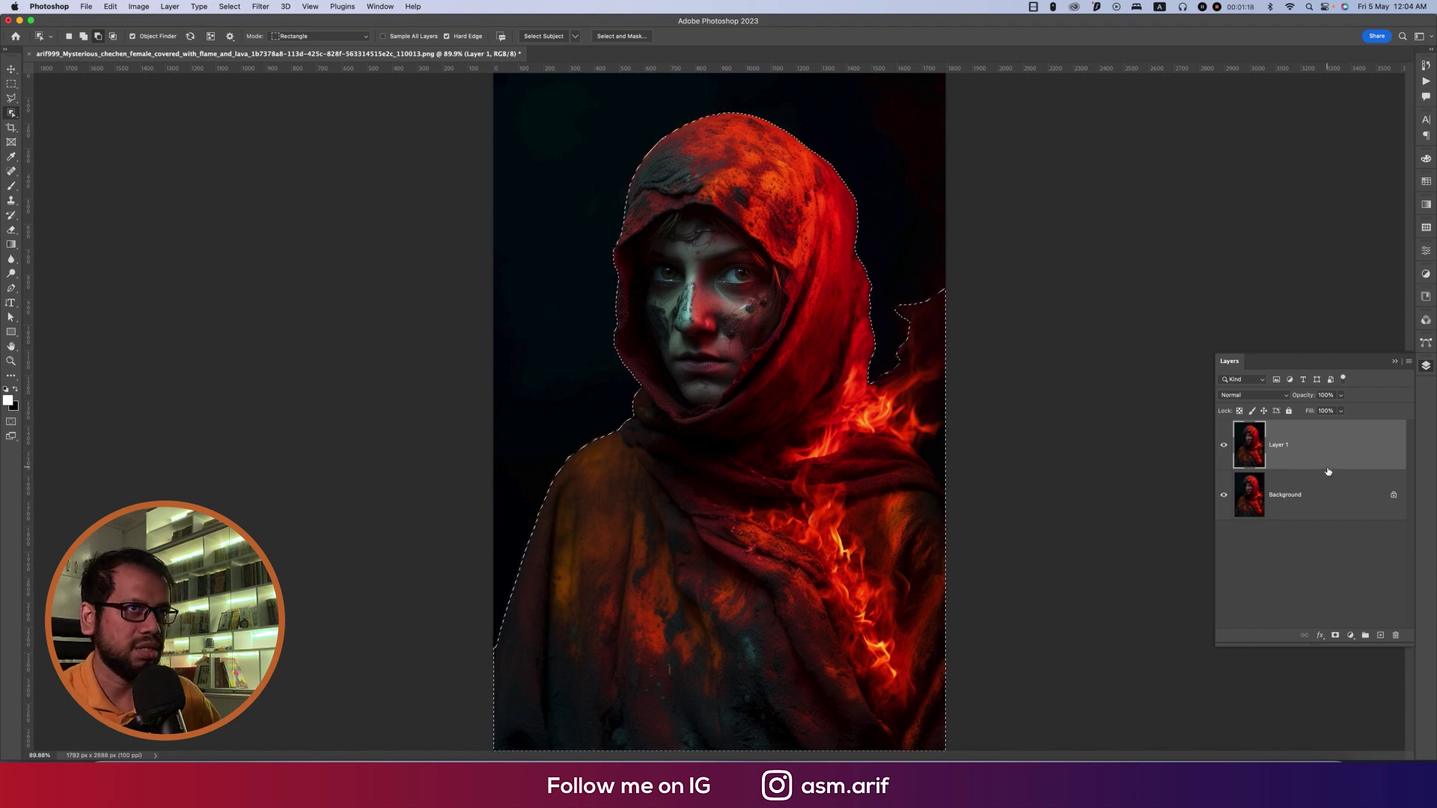
key("super+j")
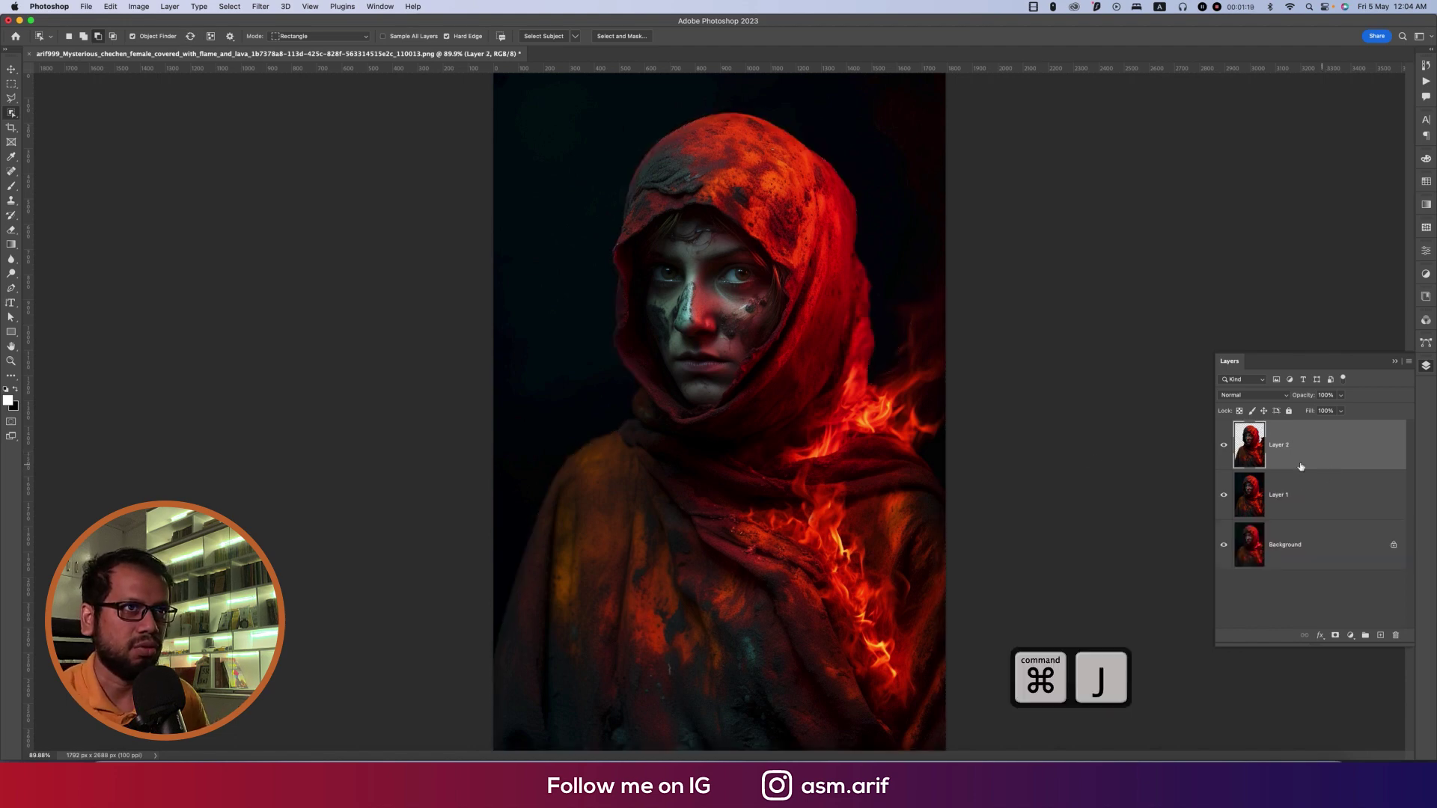
With Layer 1 active, start Place Embedded and browse to the Downloads folder
left_click(1309, 502)
left_click(87, 7)
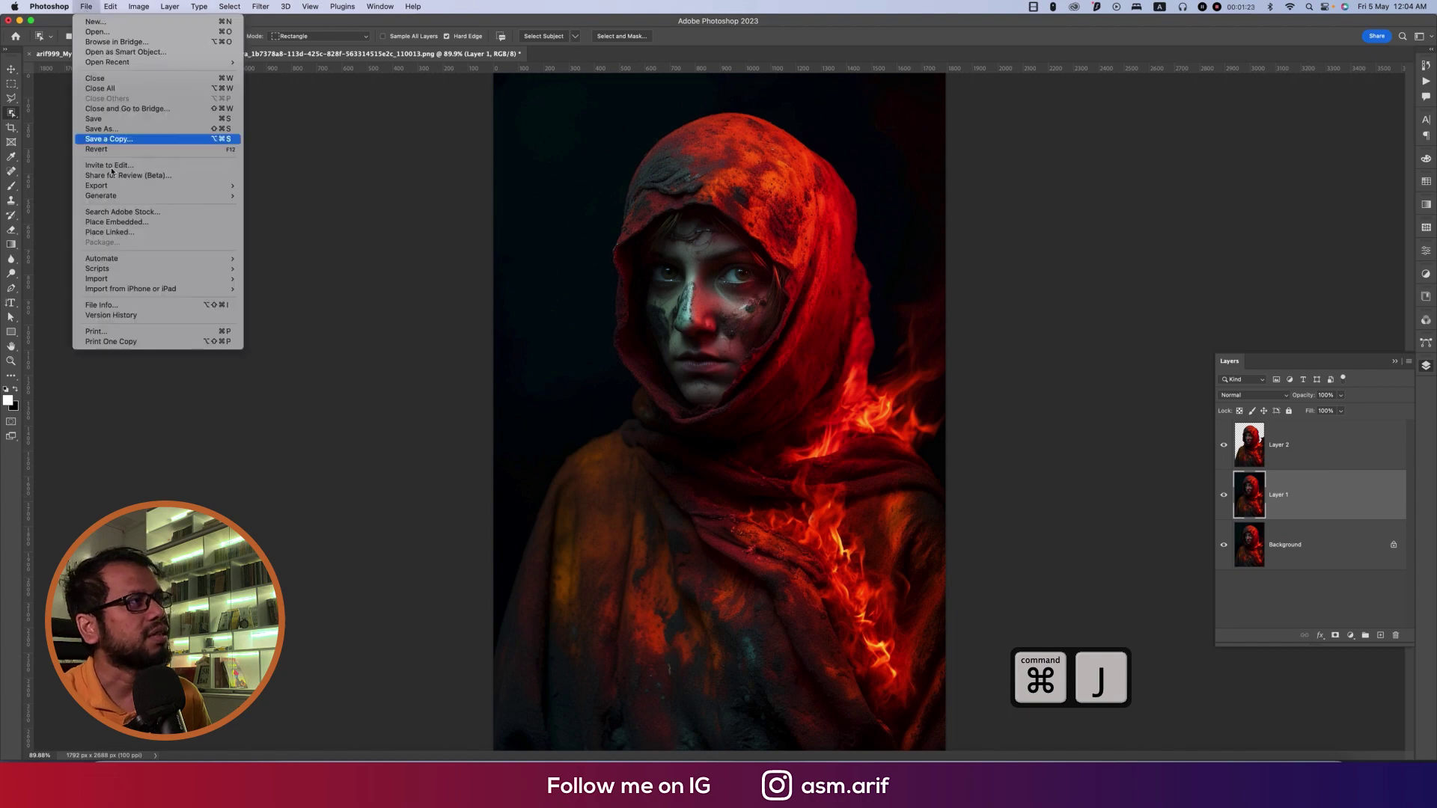
left_click(117, 221)
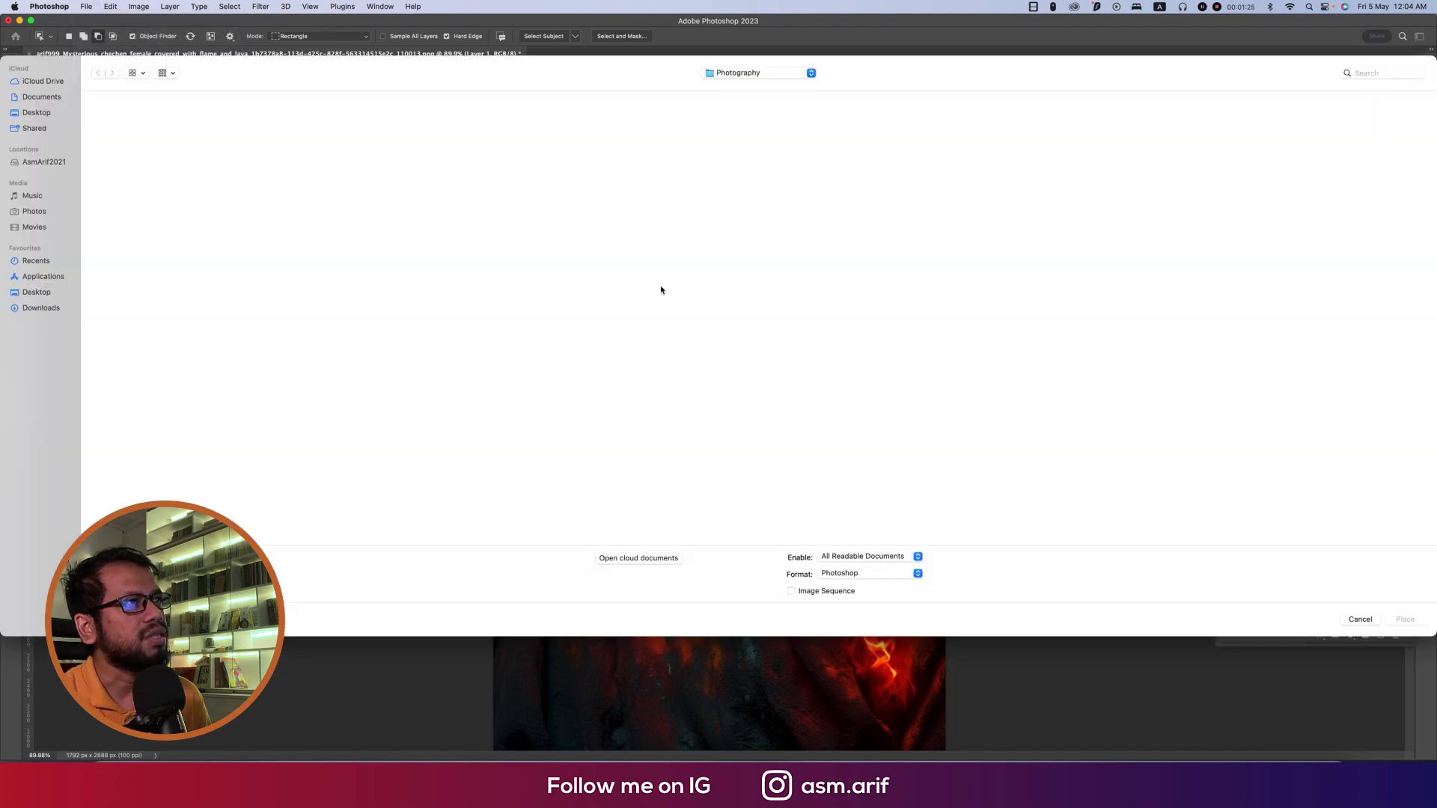
left_click(36, 308)
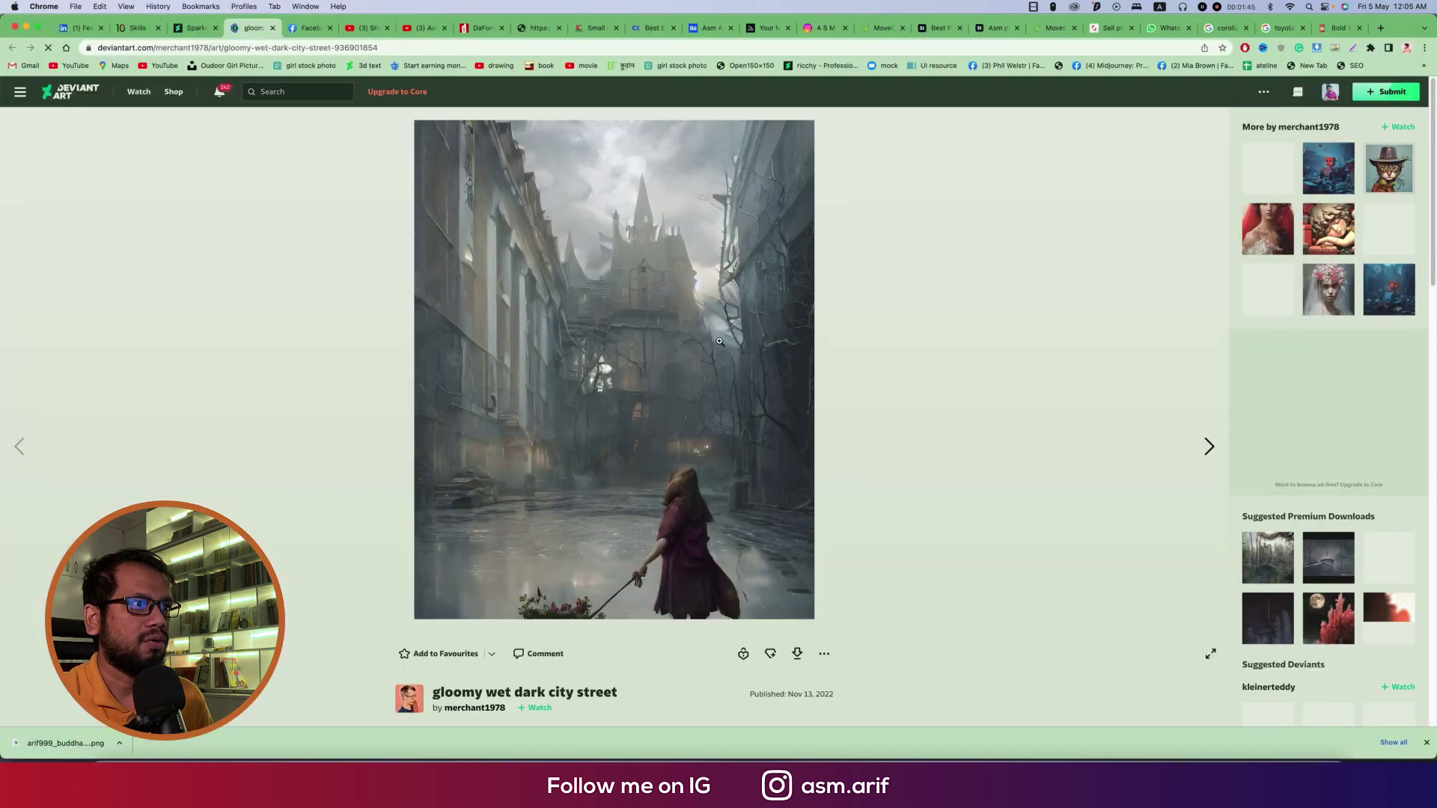
Try downloading the DeviantArt wet street artwork, then copy the image and return to Photoshop
right_click(746, 311)
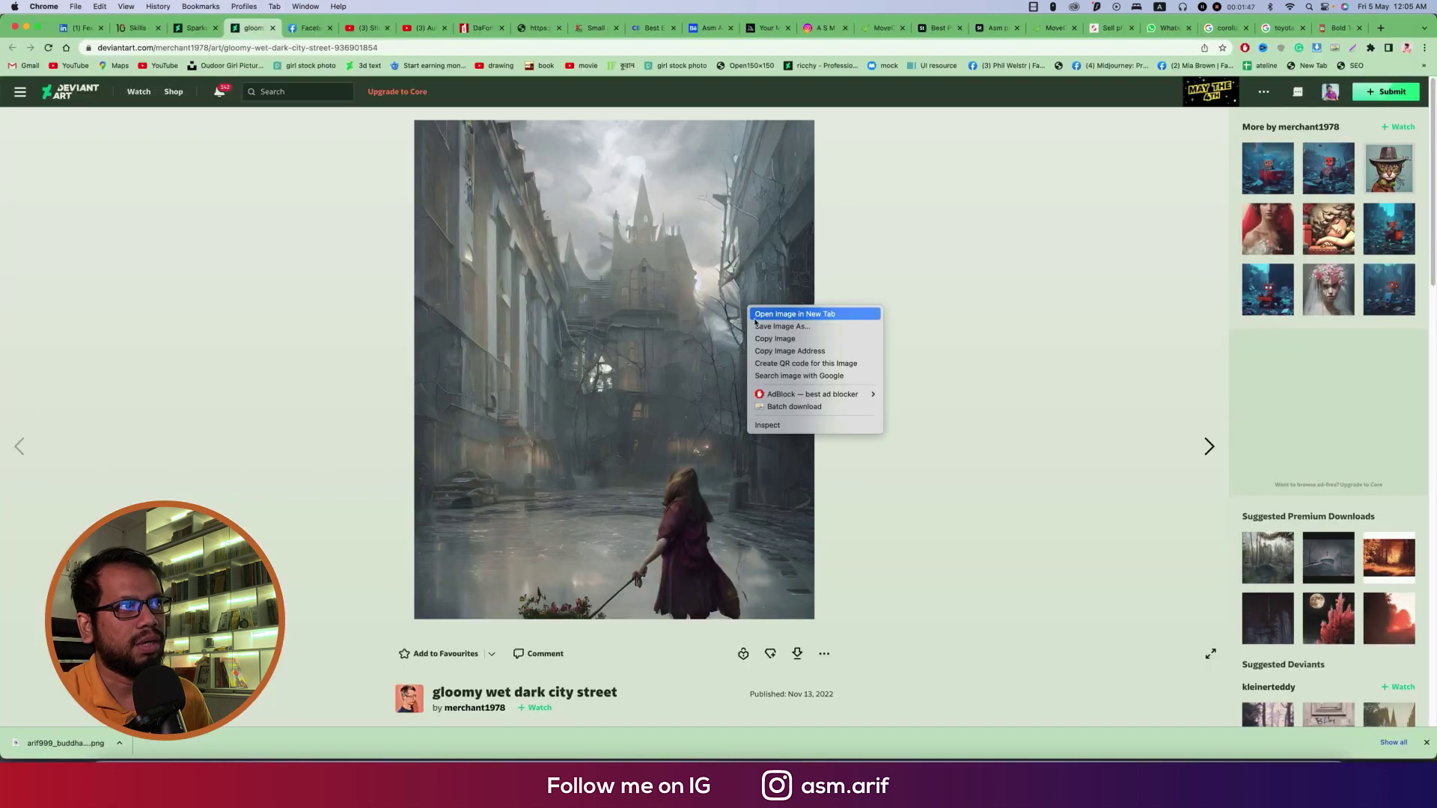
left_click(798, 654)
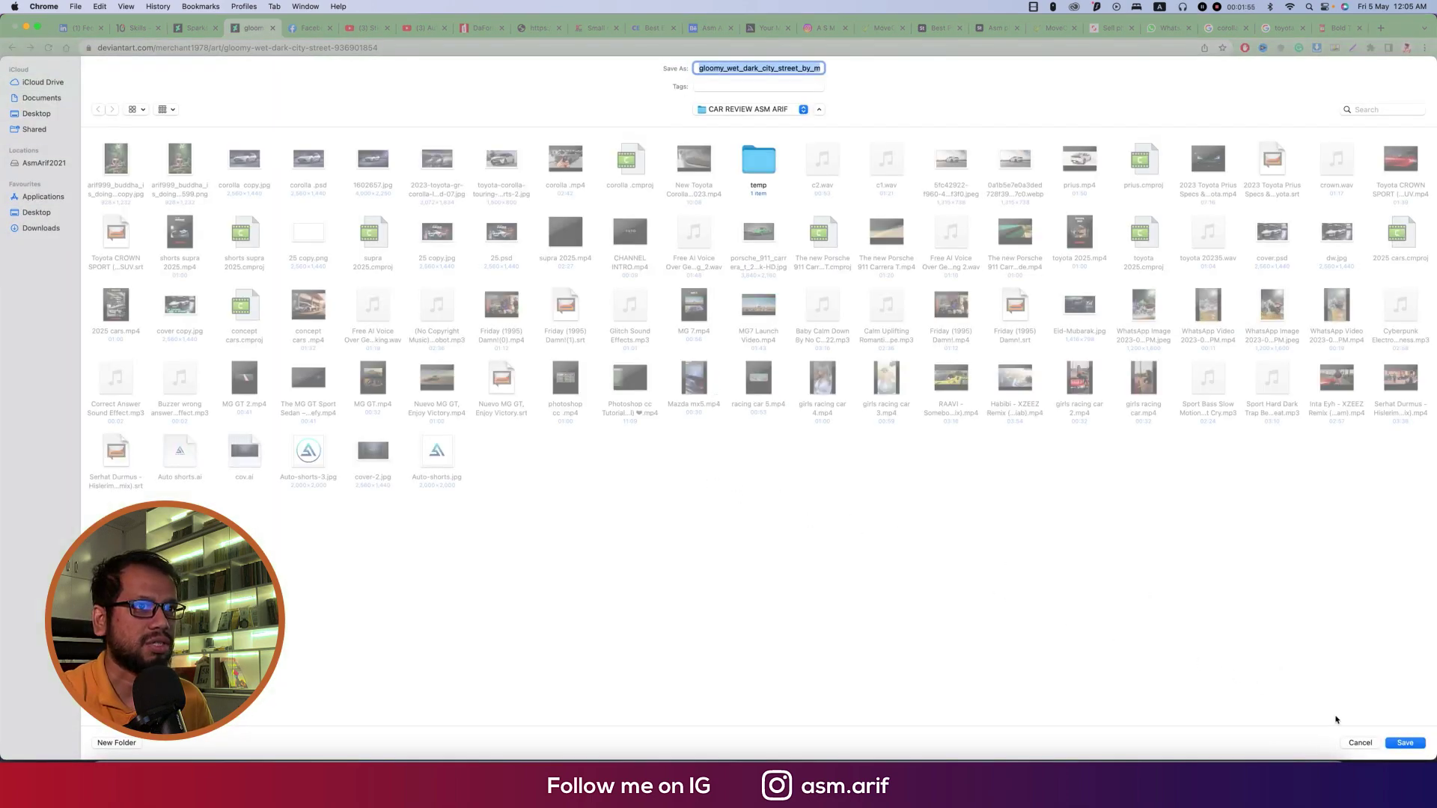
left_click(1403, 743)
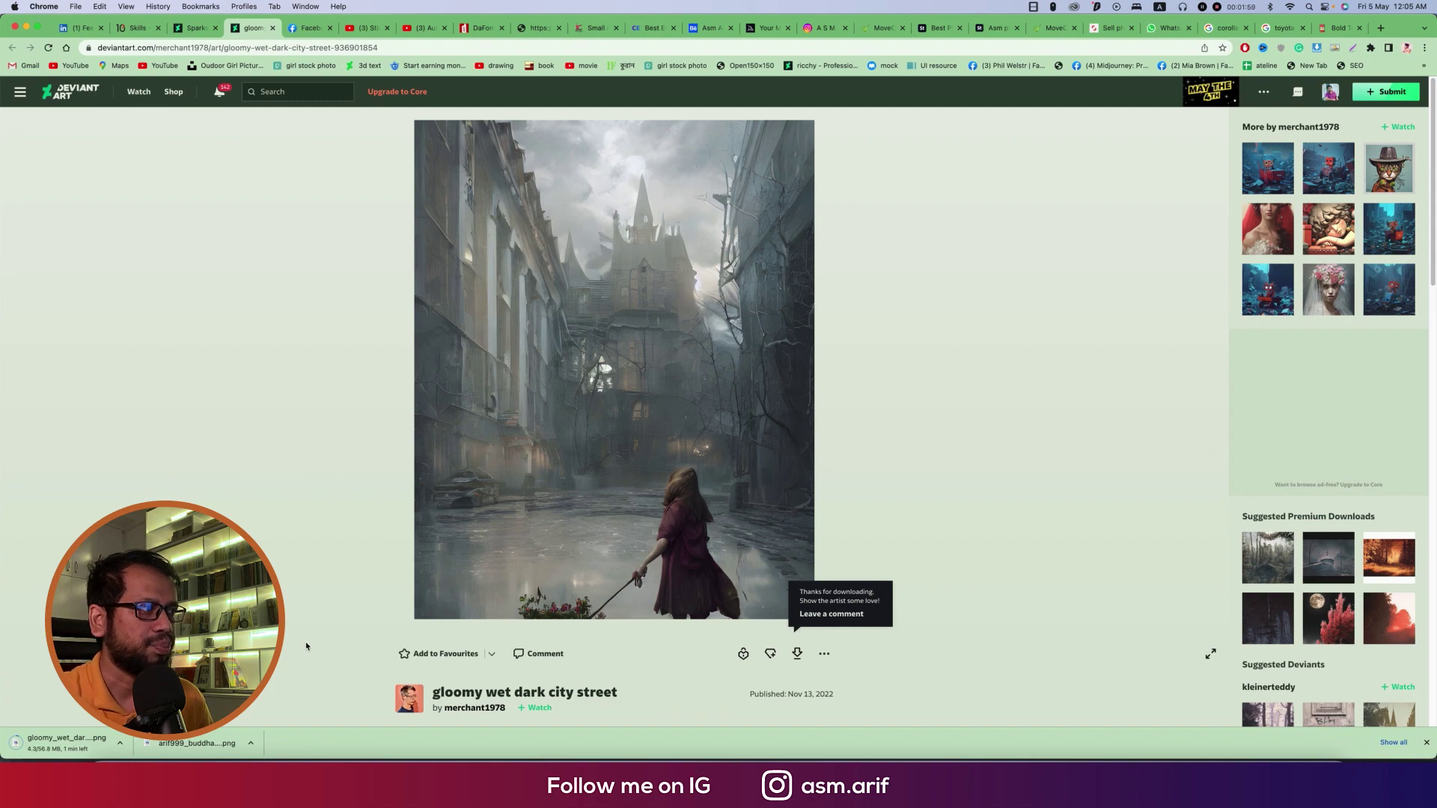
right_click(613, 339)
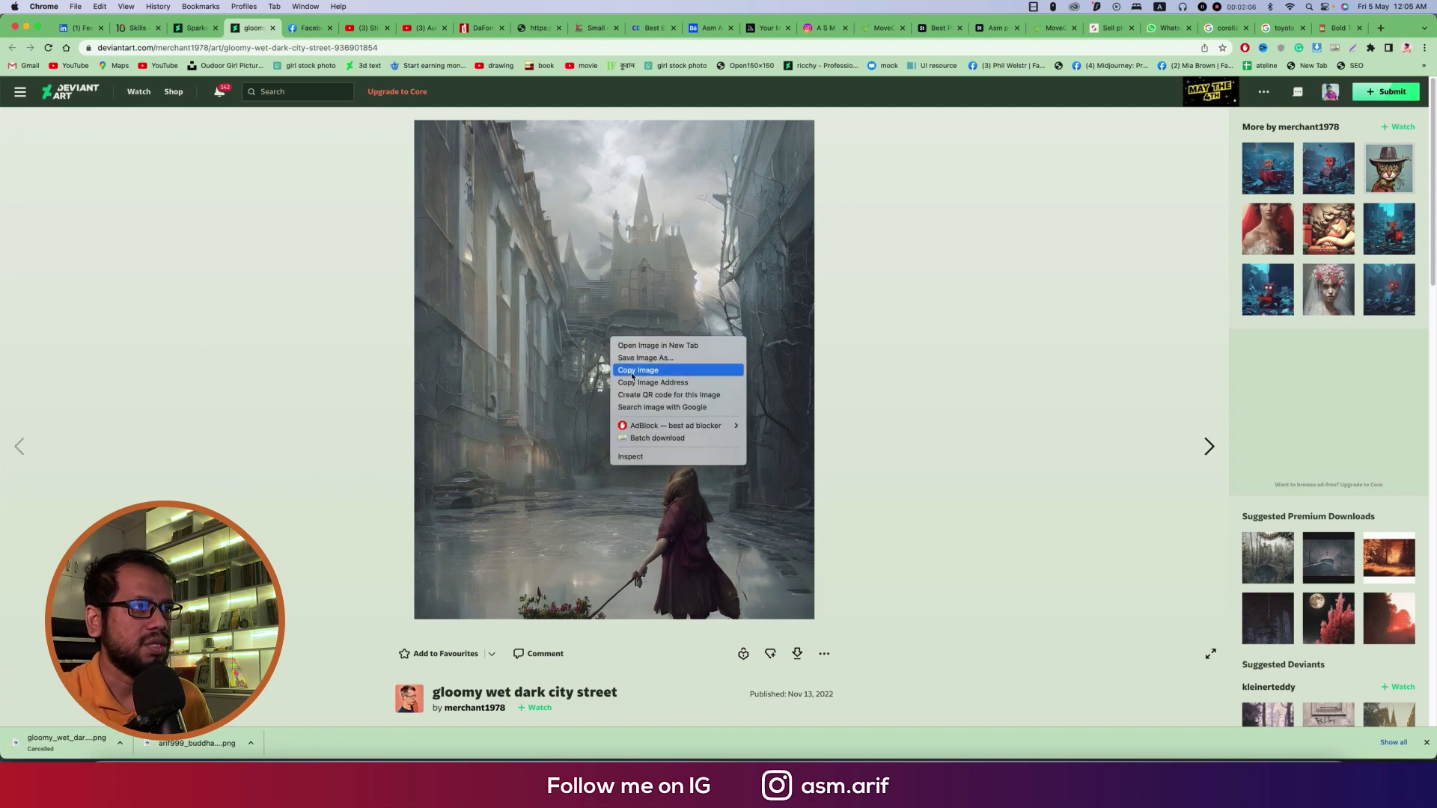
left_click(632, 372)
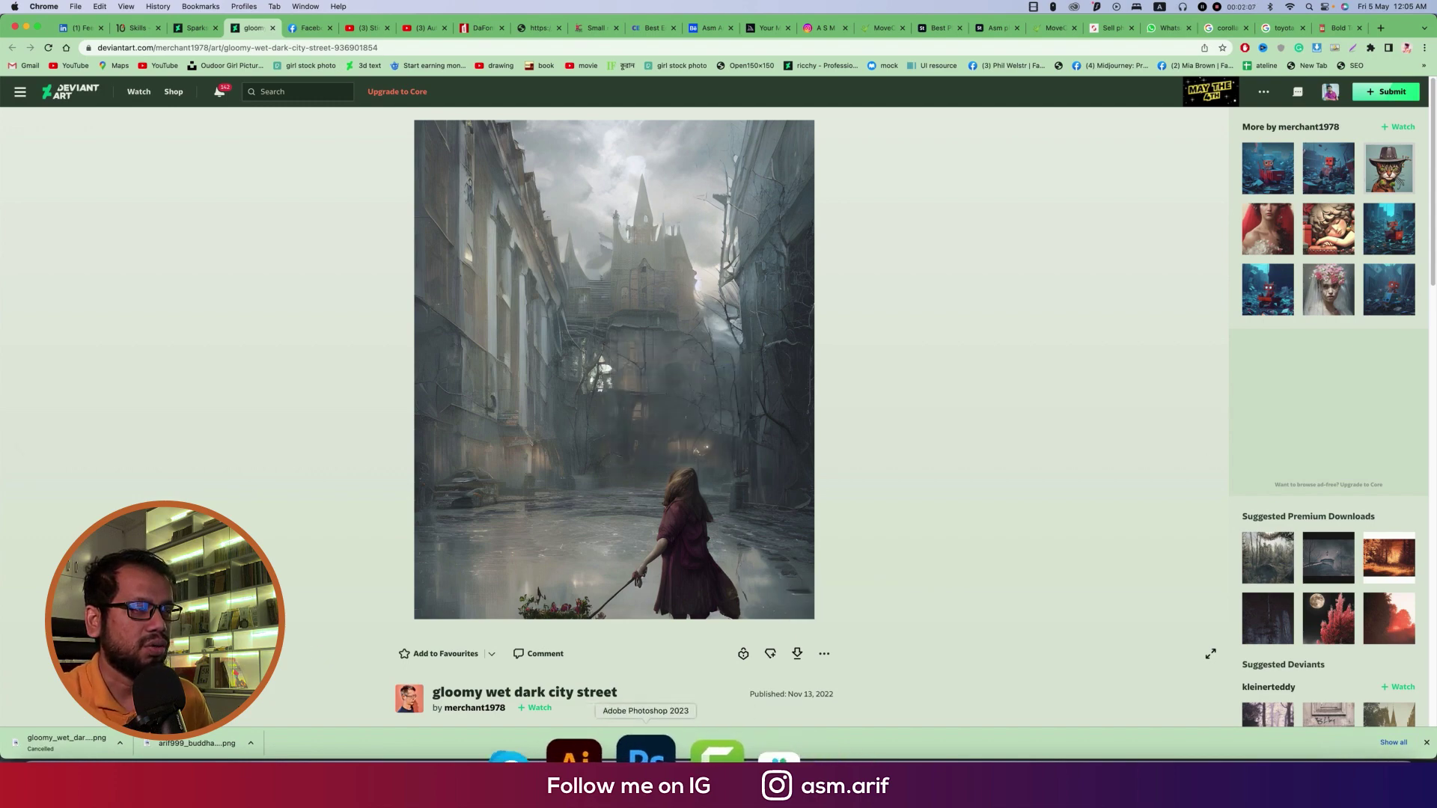
left_click(651, 748)
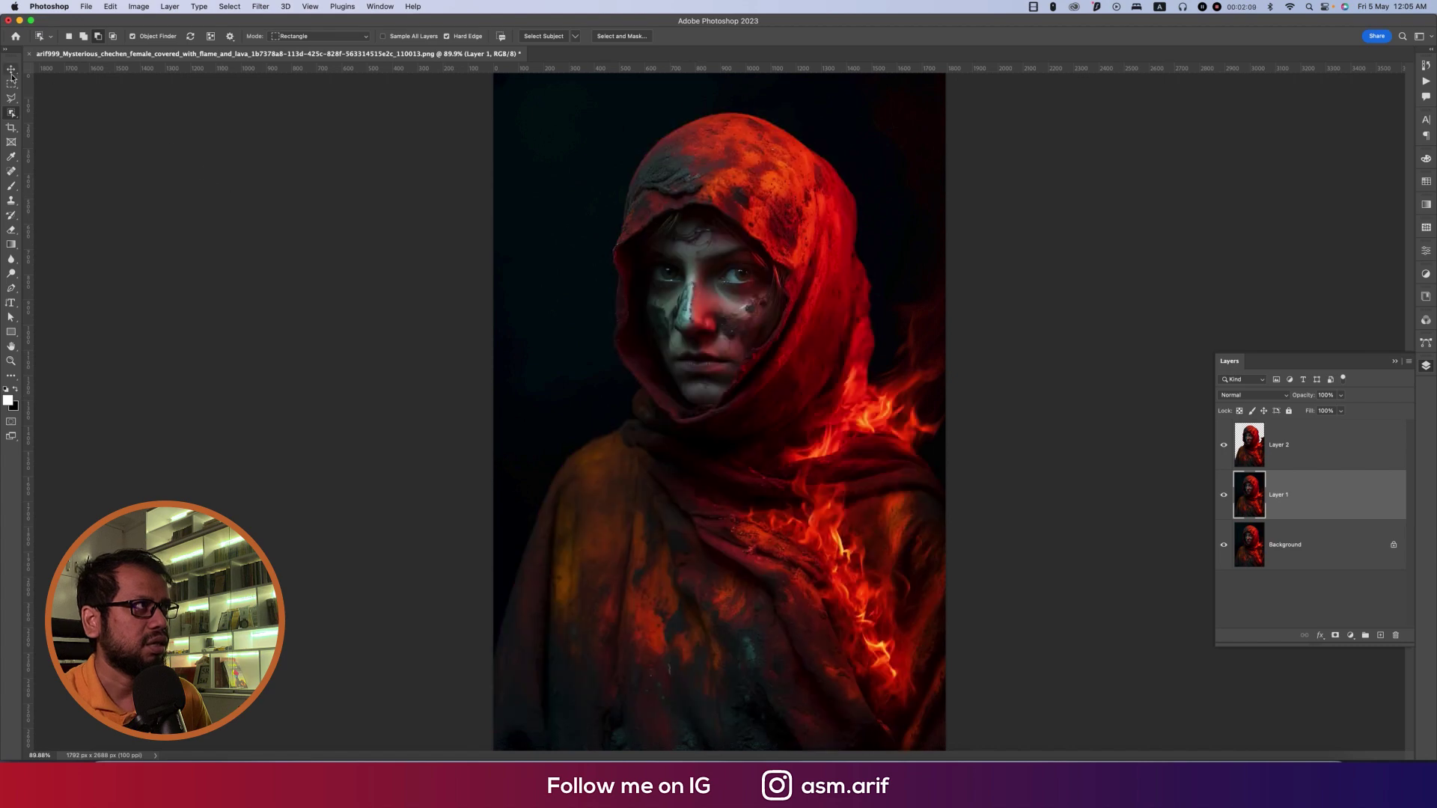
Paste the street photo as Layer 3 and scale it to fill the canvas
left_click(11, 69)
key("super+v")
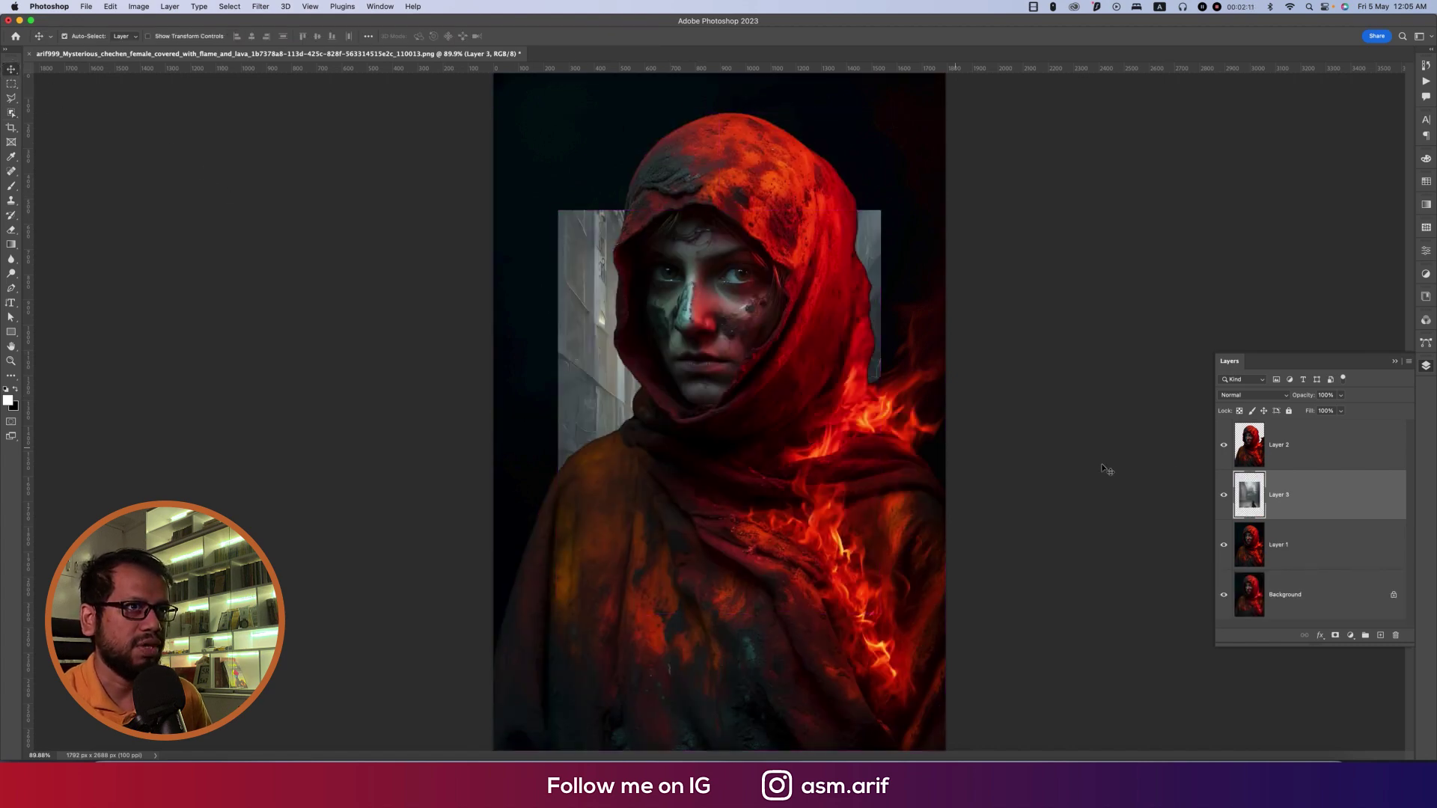
left_click(1223, 444)
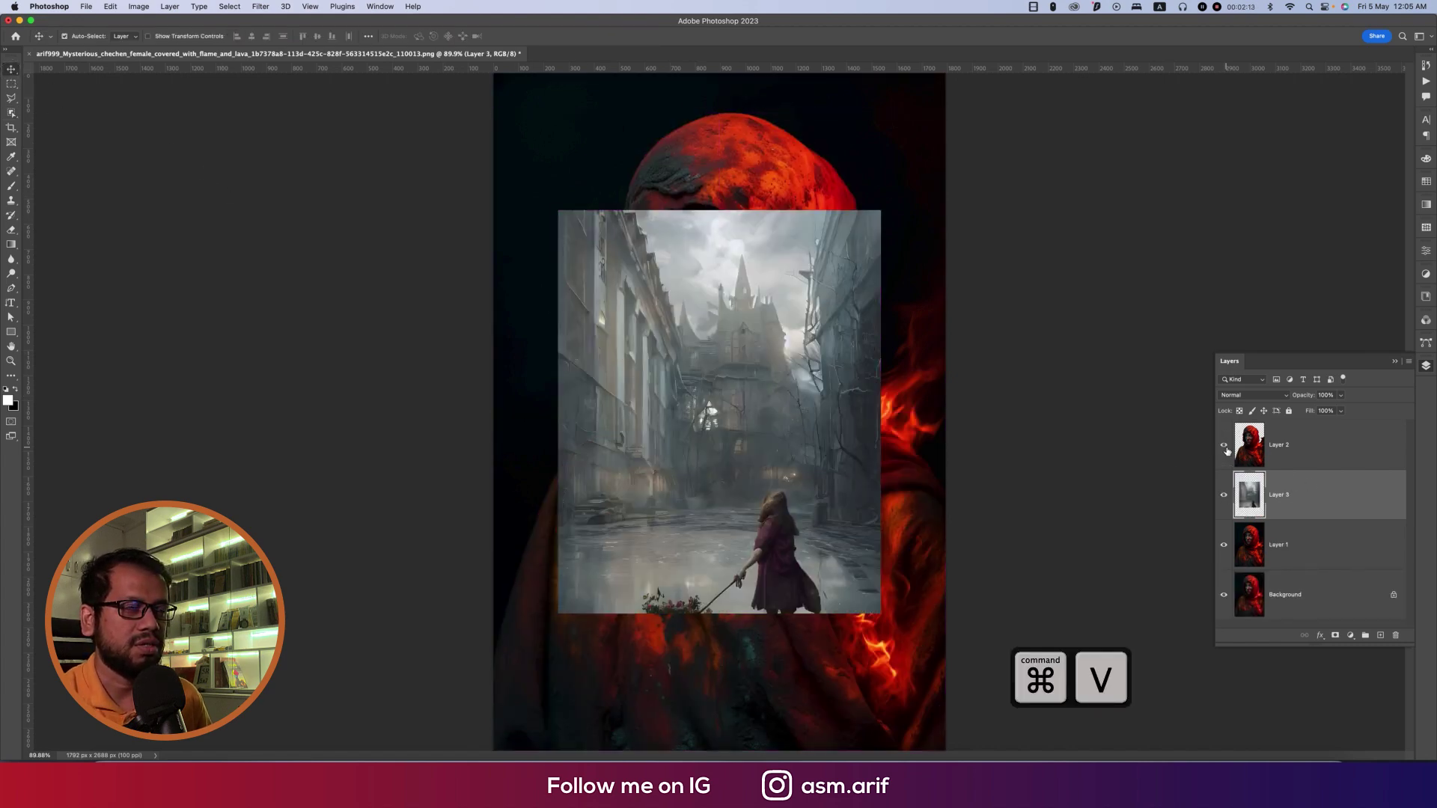
left_click(1223, 444)
key("super+t")
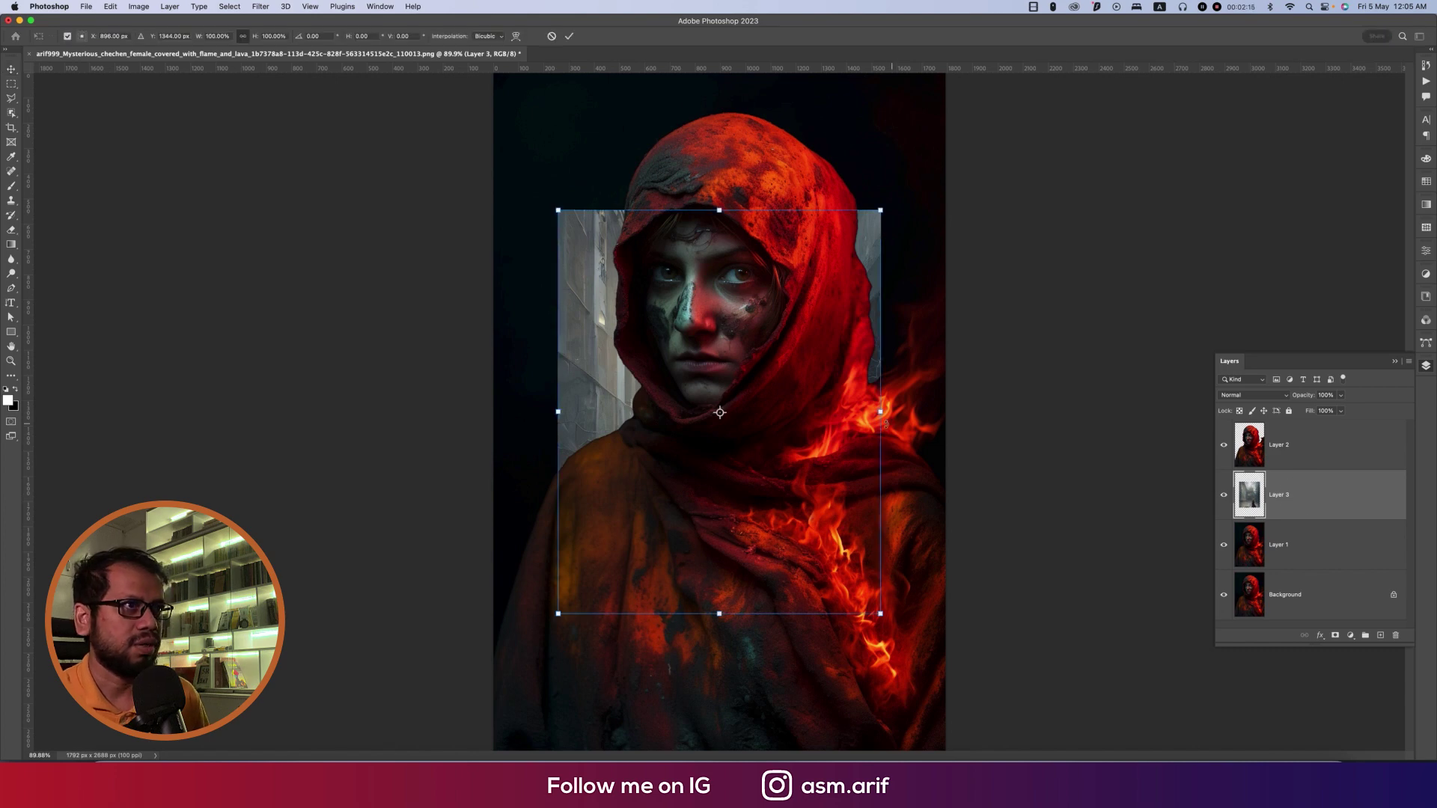
left_click_drag(883, 413, 1057, 410)
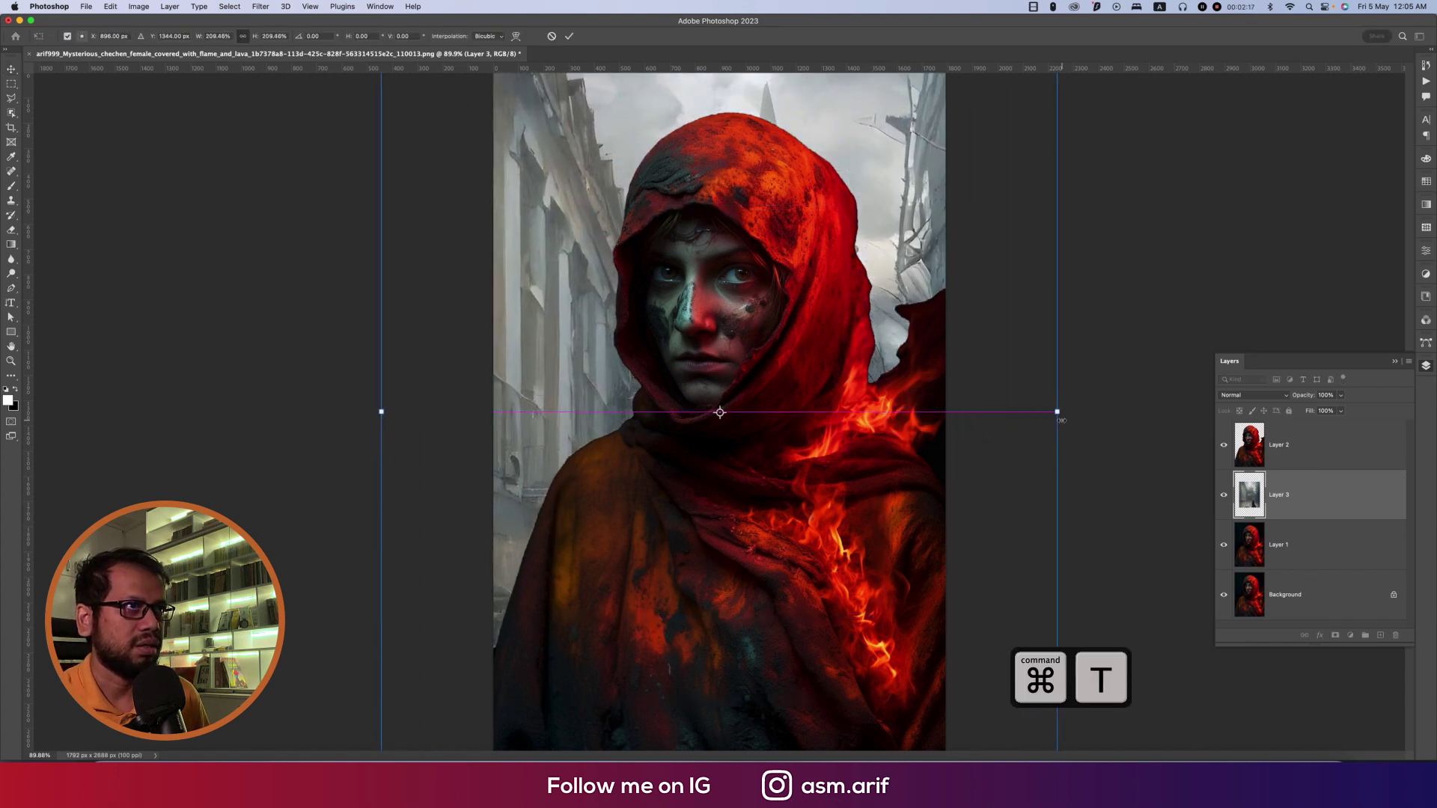
scroll(855, 431, "down", 5)
left_click_drag(719, 247, 697, 155)
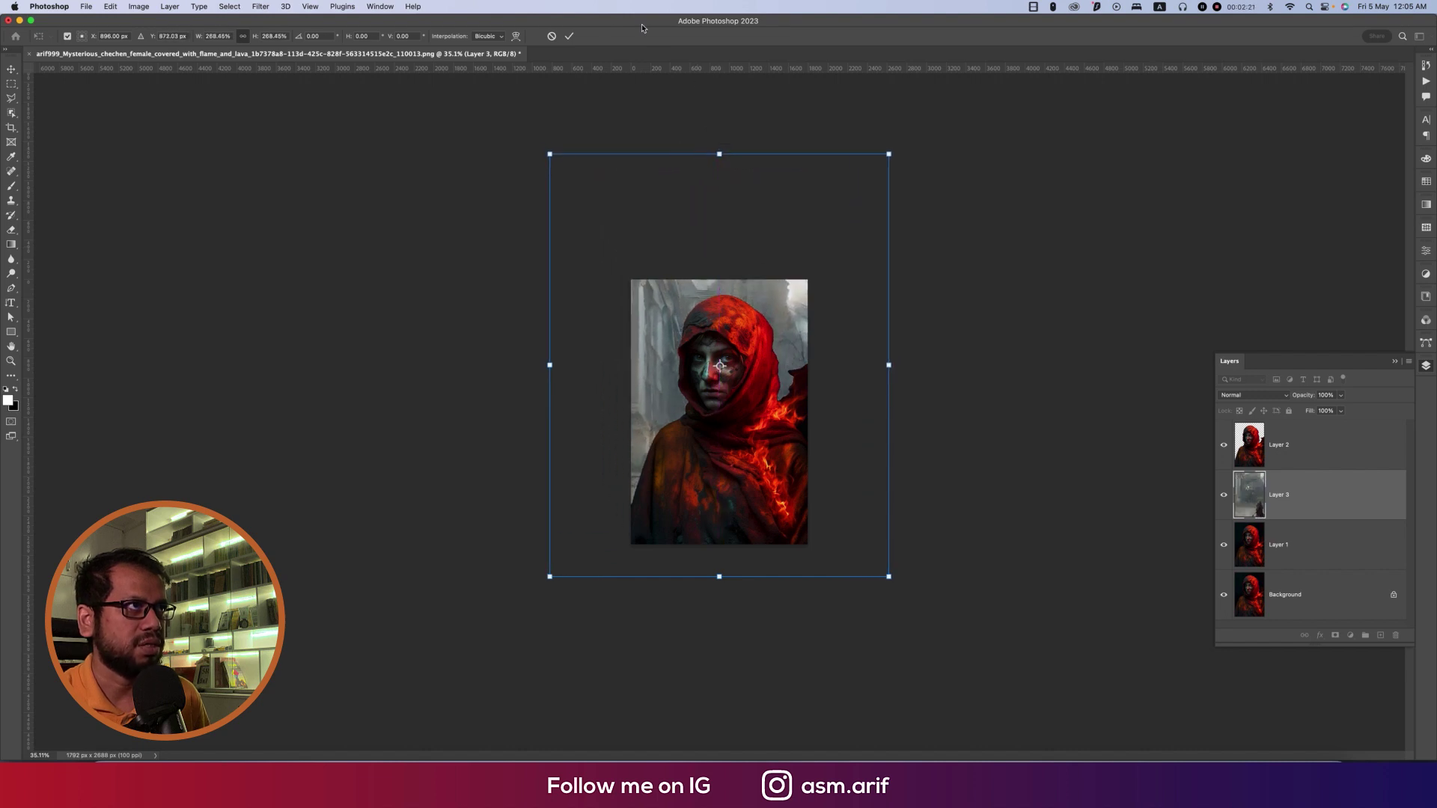
left_click(569, 36)
Fade the street photo layer to about 18% opacity and make Layer 2 active
scroll(752, 360, "up", 3)
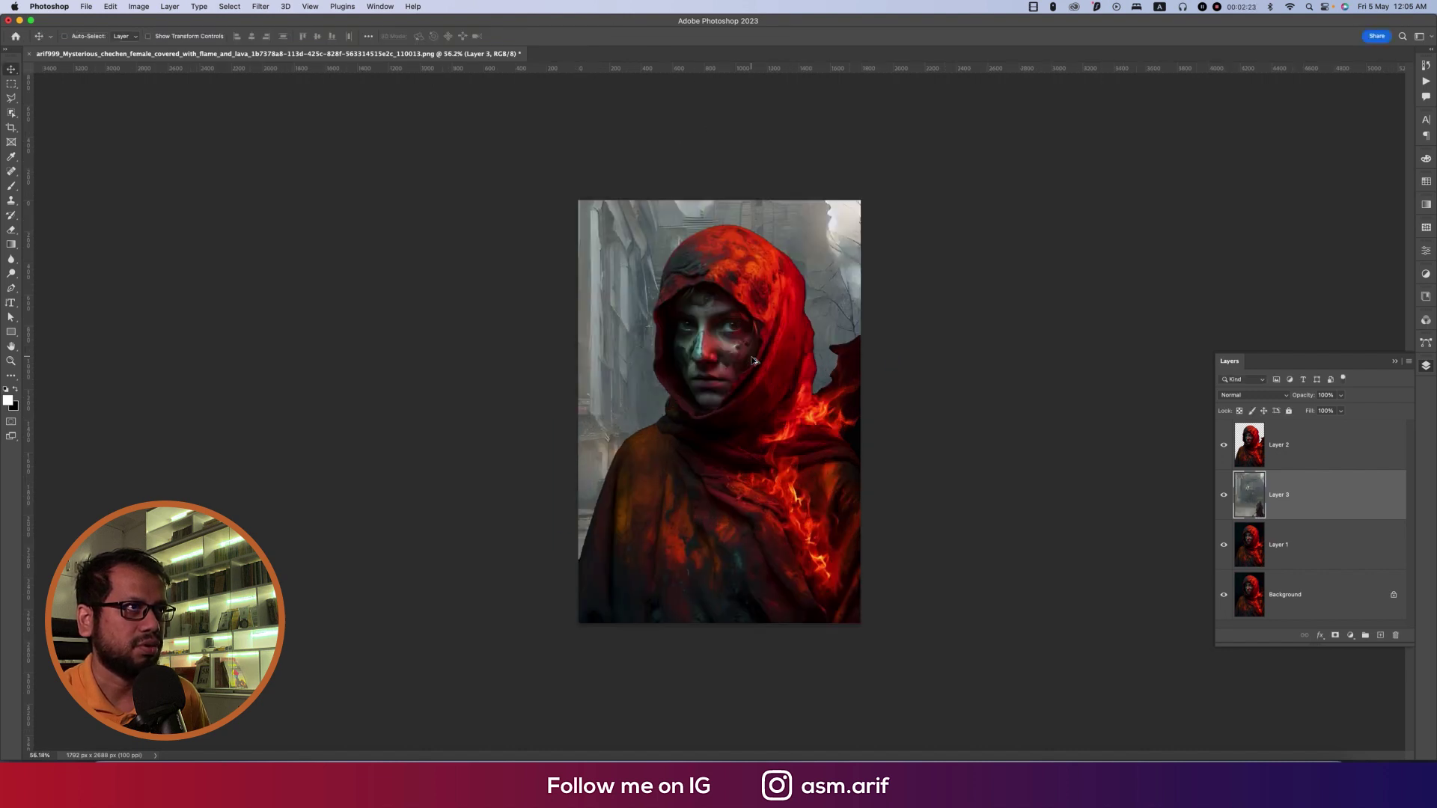
left_click(1340, 395)
left_click(1301, 410)
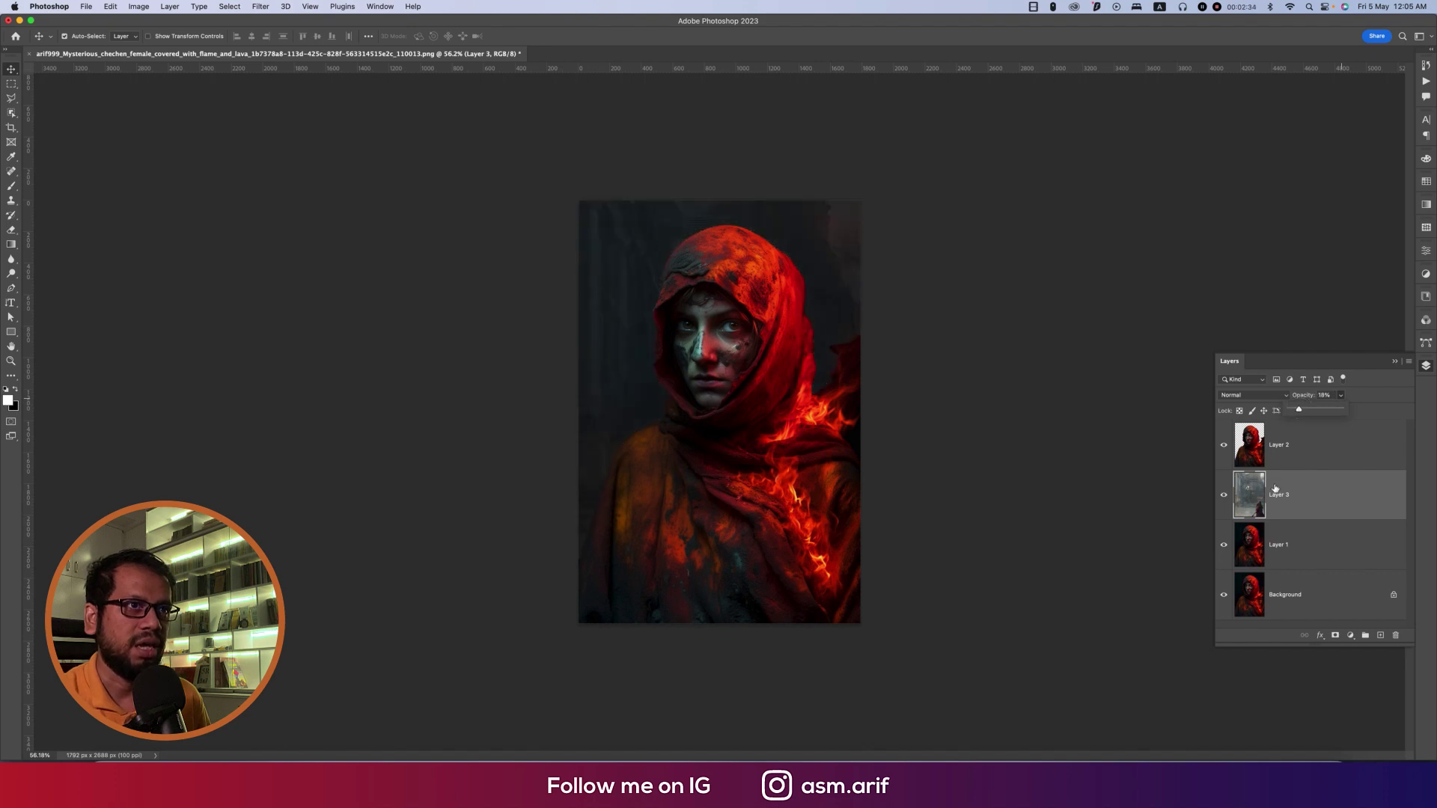
left_click(1292, 452)
Add a white layer mask to Layer 2 and pick the Brush tool, checking its size and hardness
left_click(1335, 635)
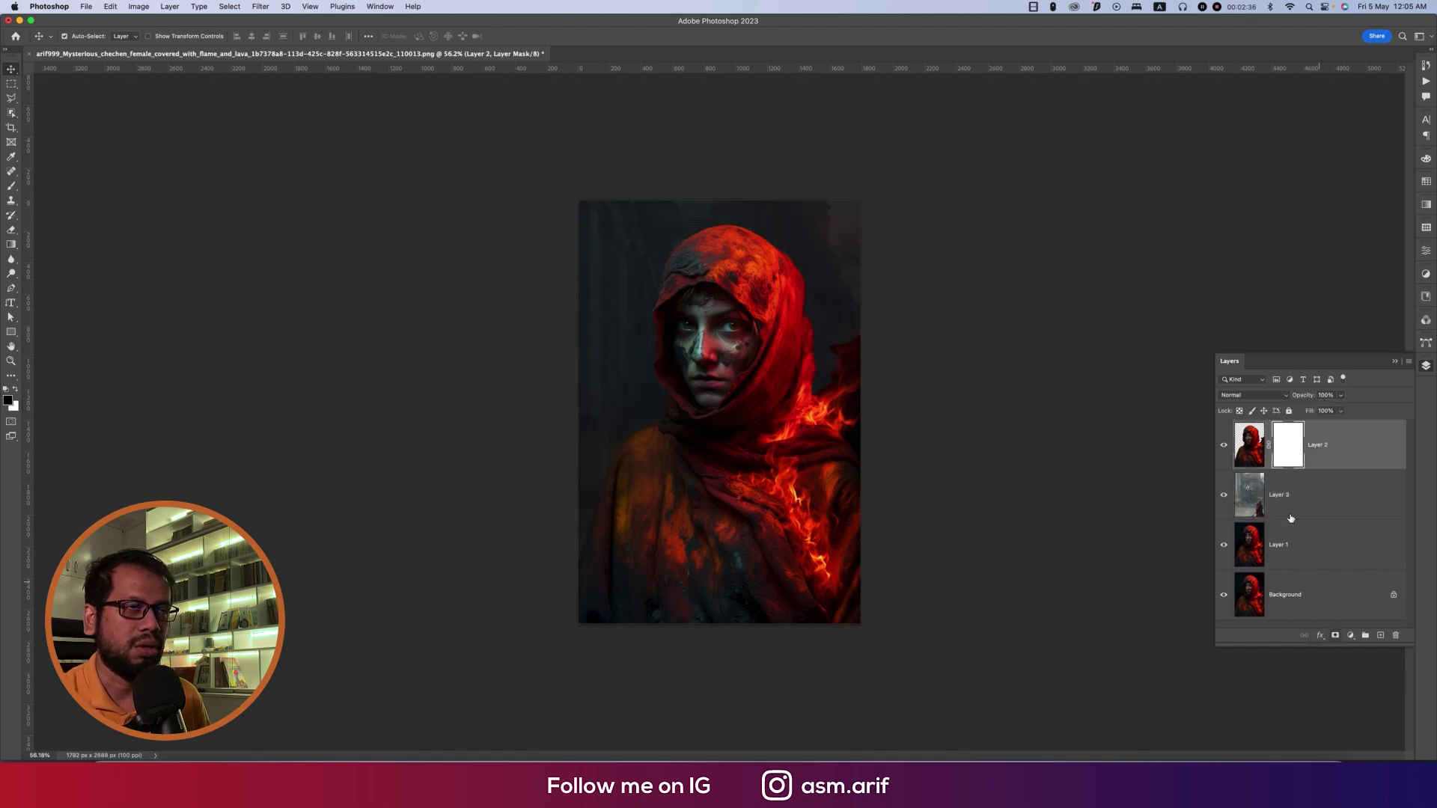
scroll(737, 269, "up", 5)
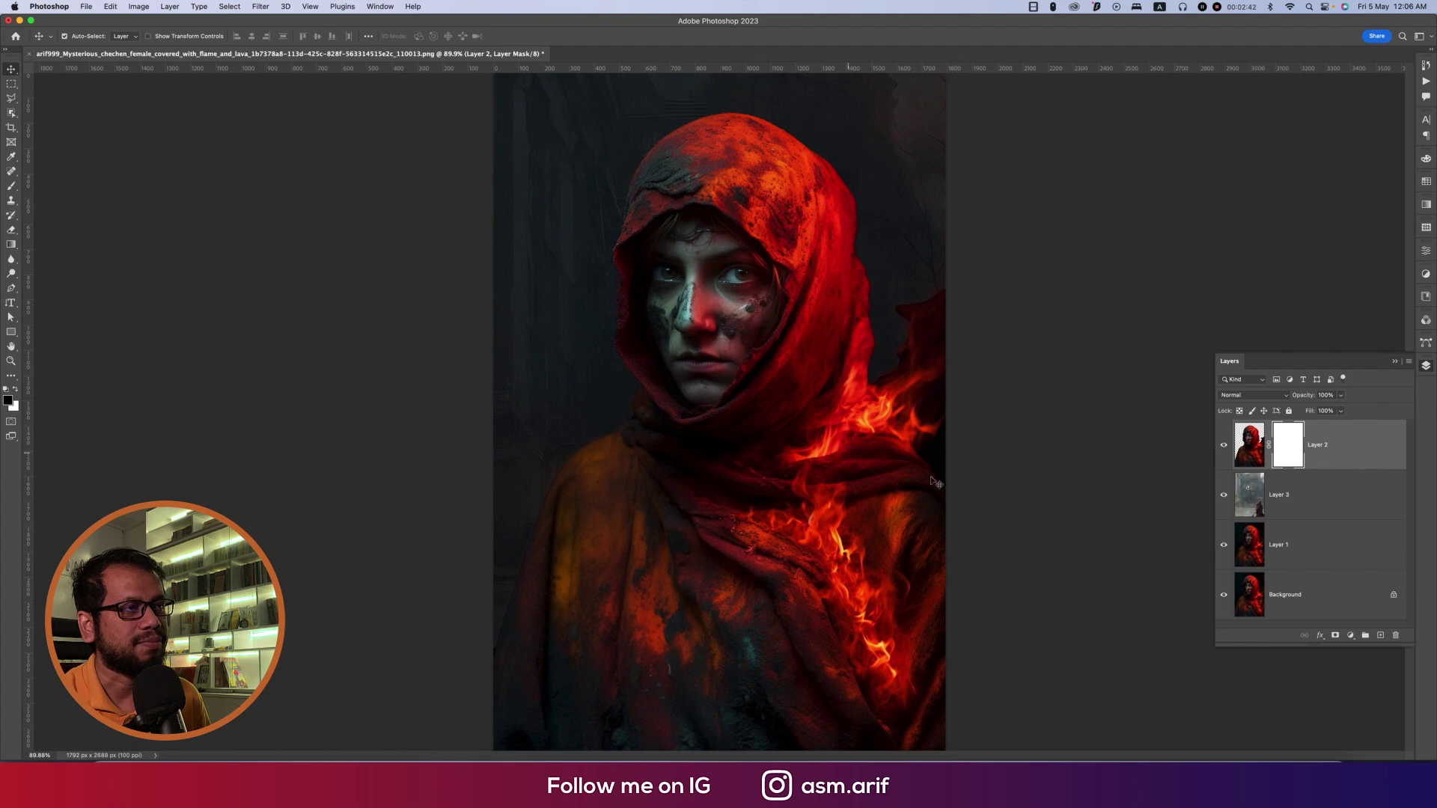
left_click(11, 185)
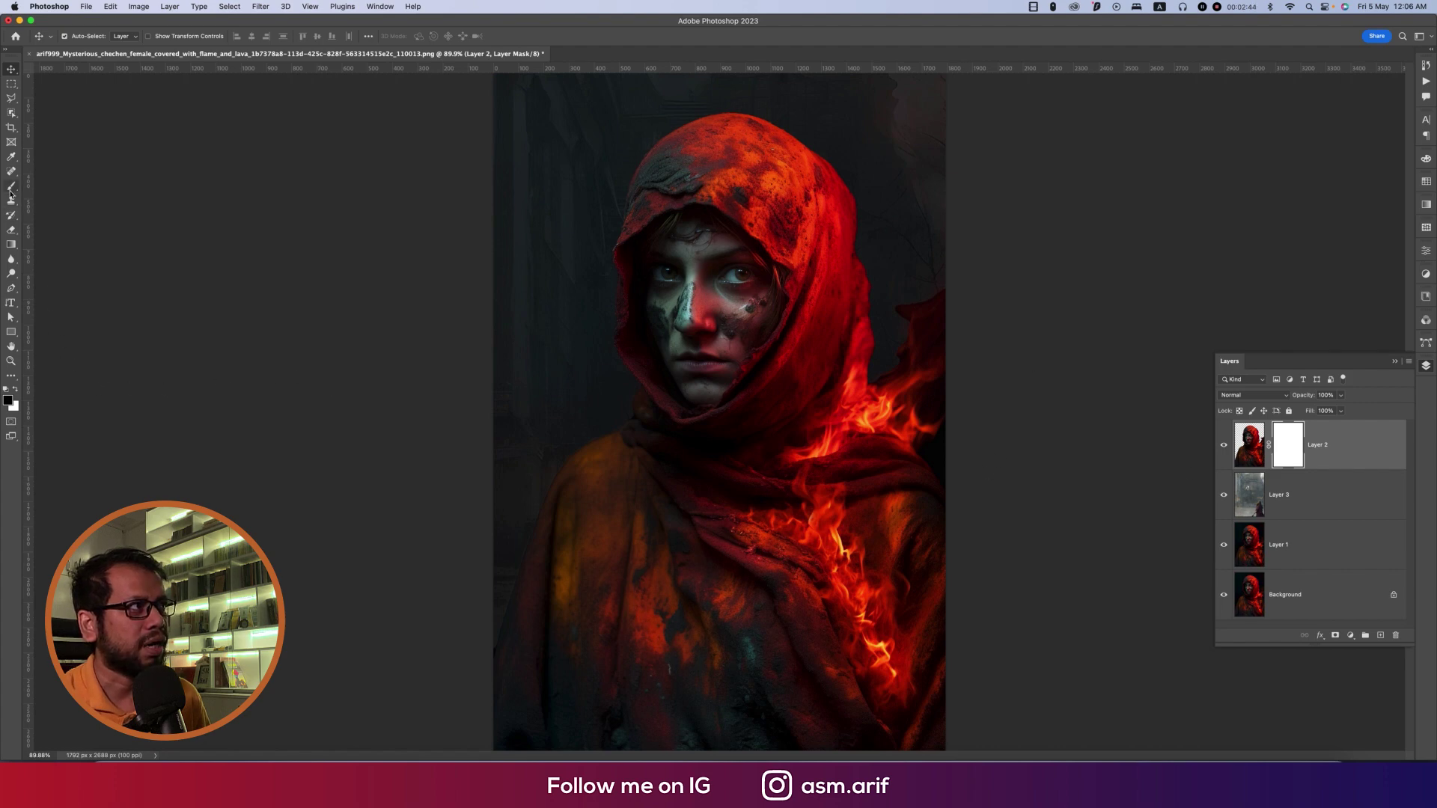
right_click(523, 282)
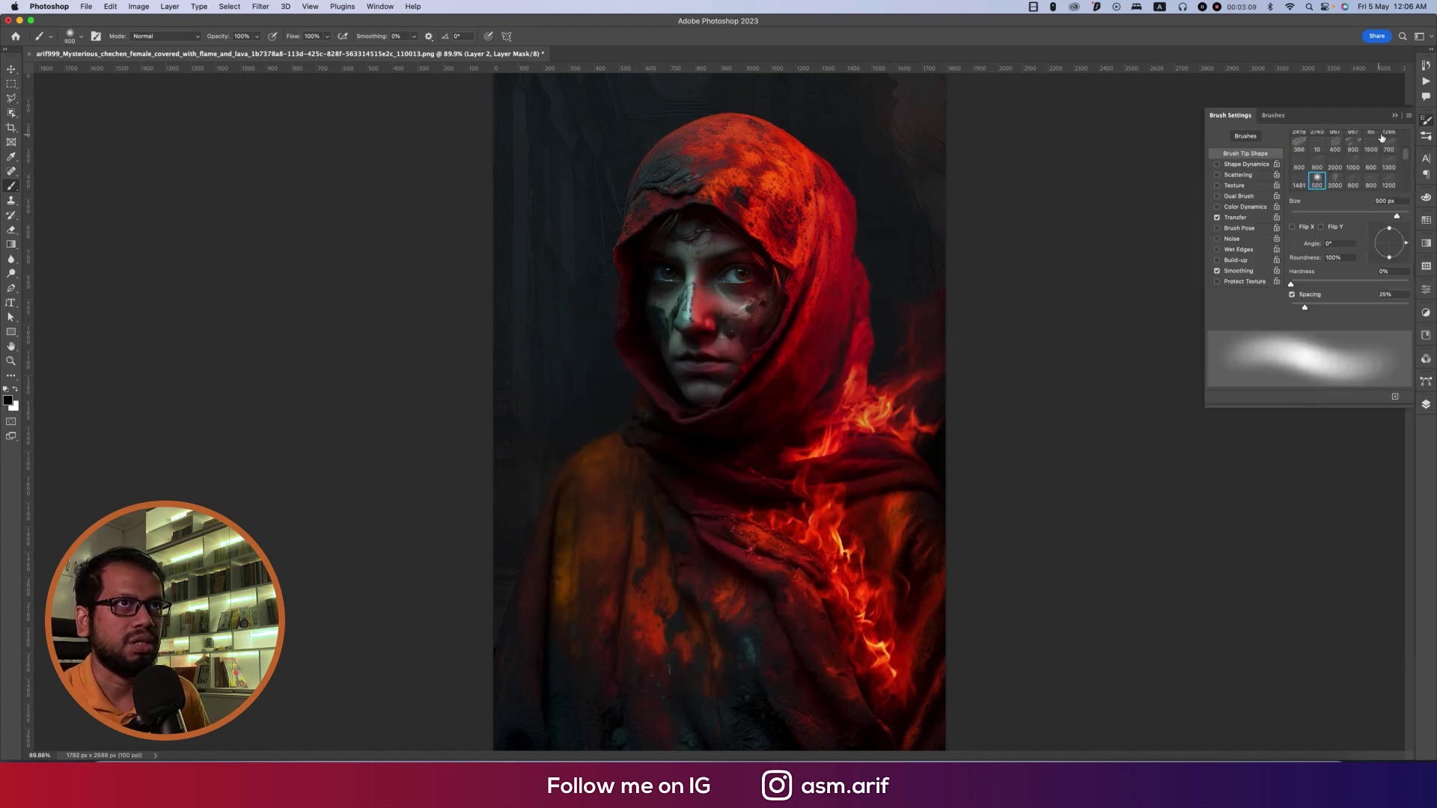
left_click(1397, 116)
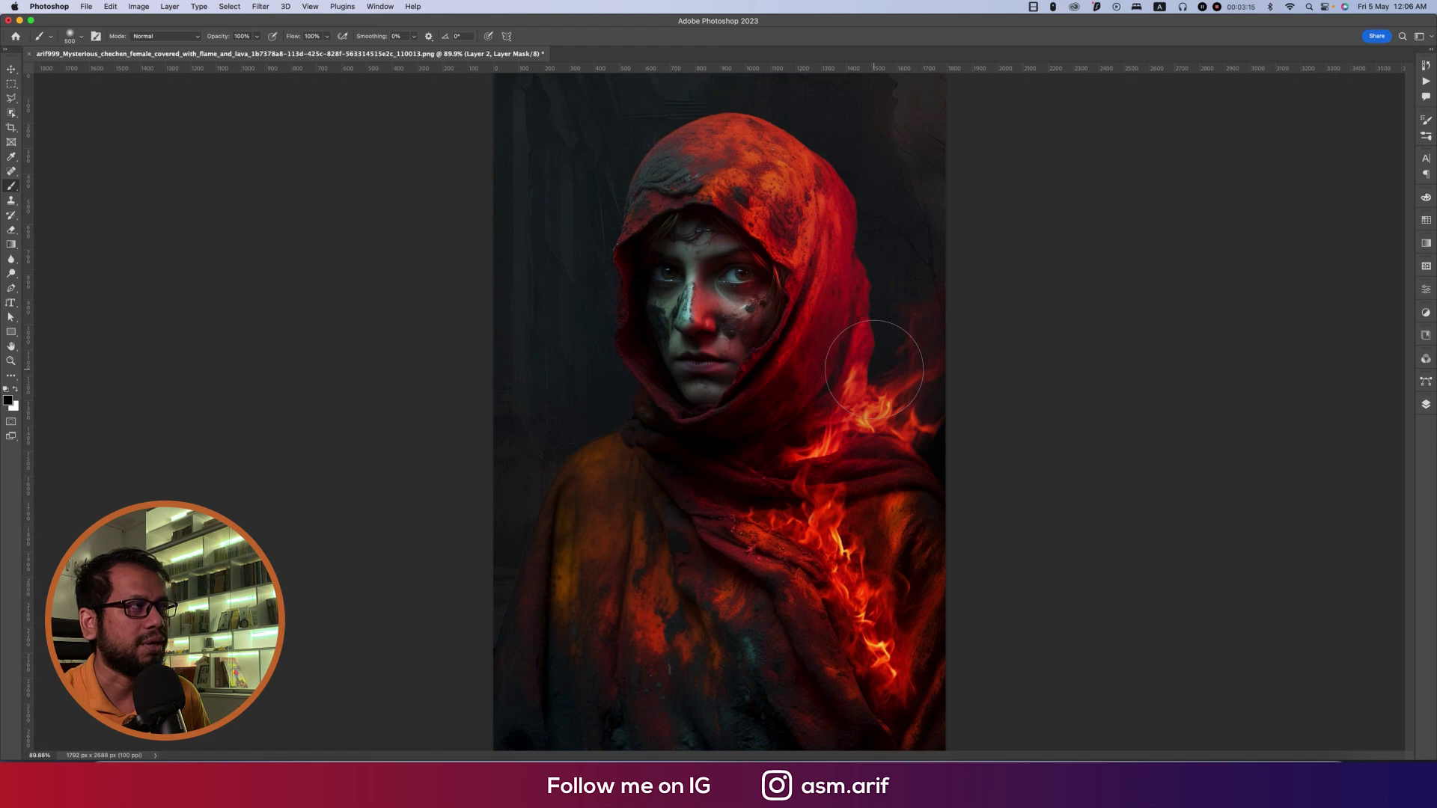
Select the street photo Layer 3 and lower its fill to about 77%
left_click(11, 68)
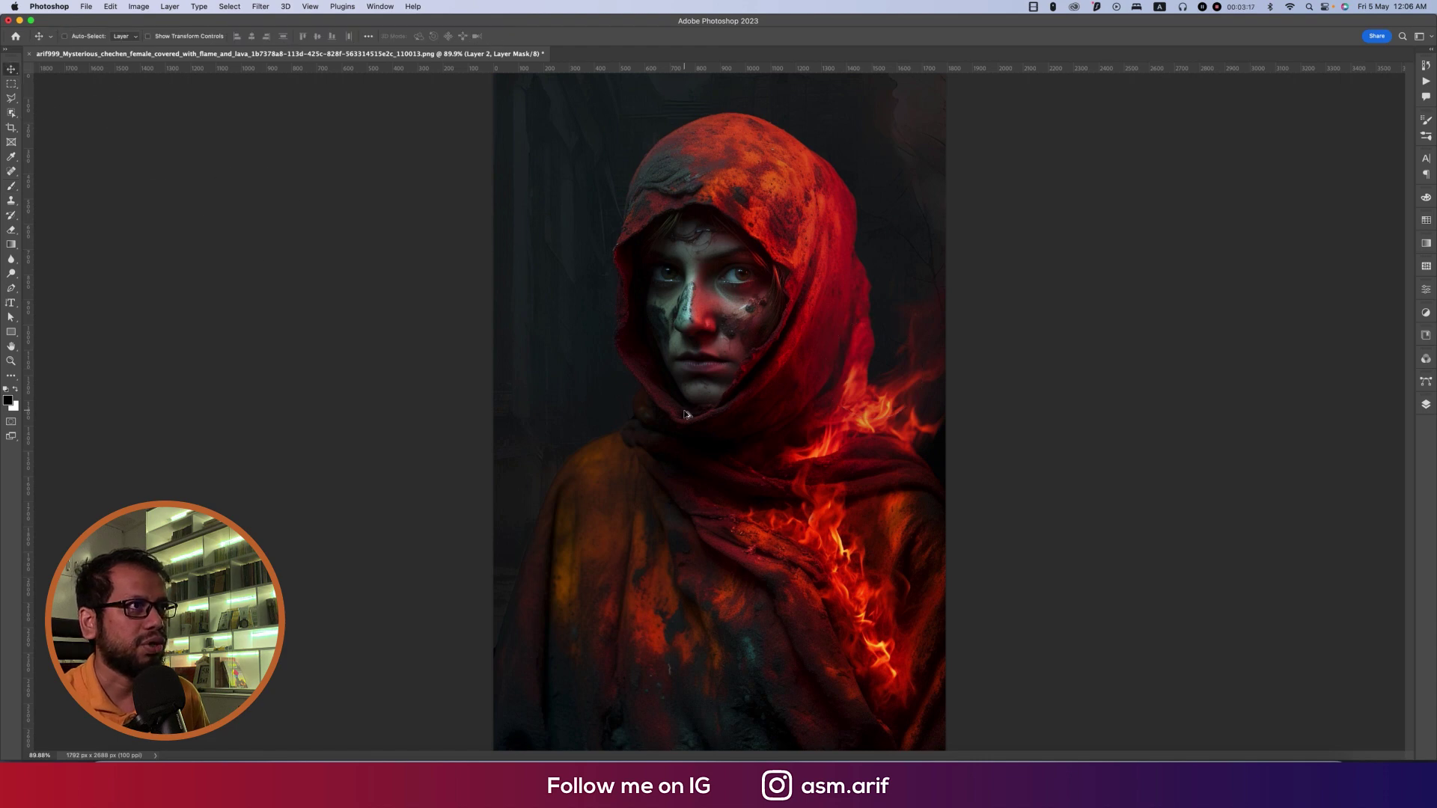
scroll(685, 413, "down", 3)
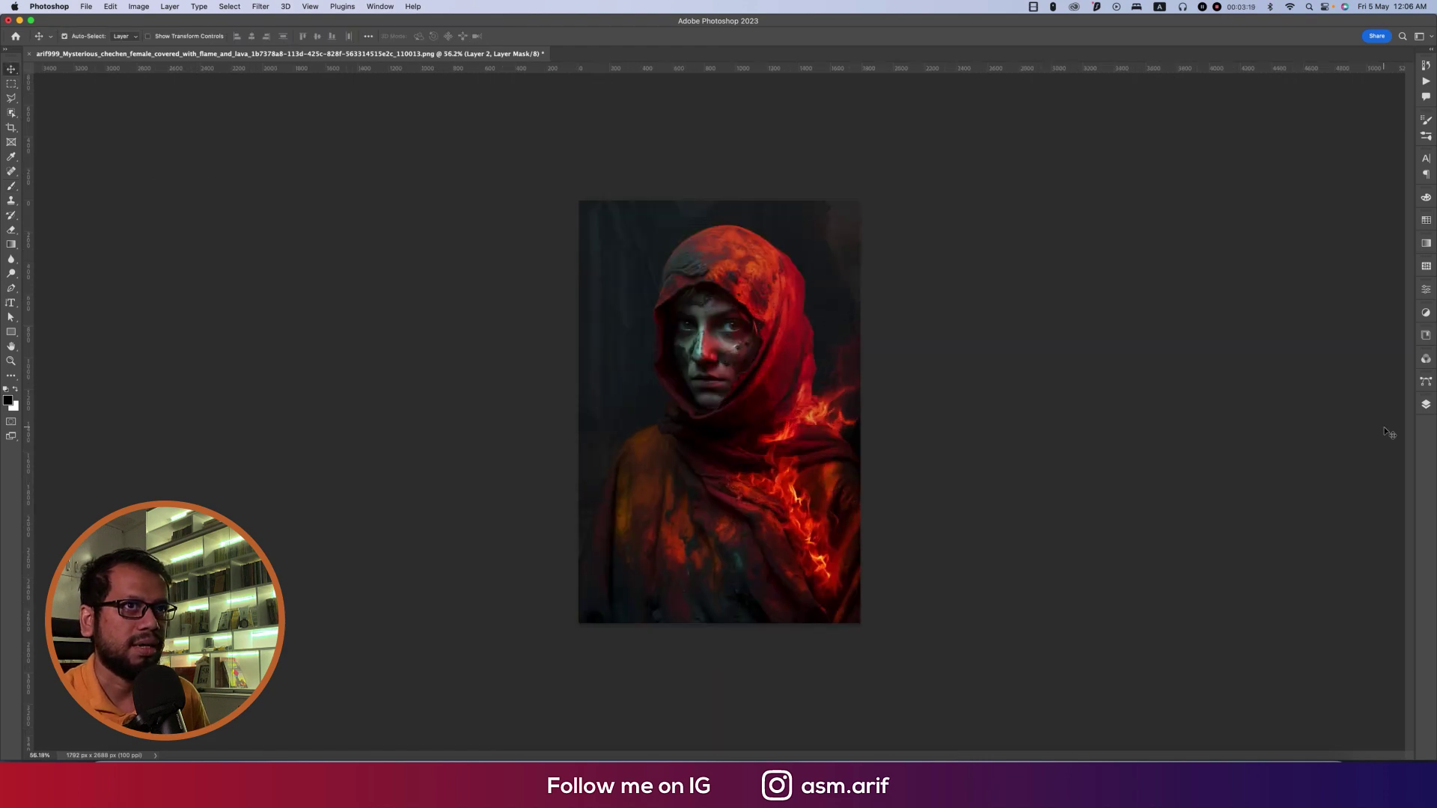
left_click(1425, 404)
left_click(1298, 533)
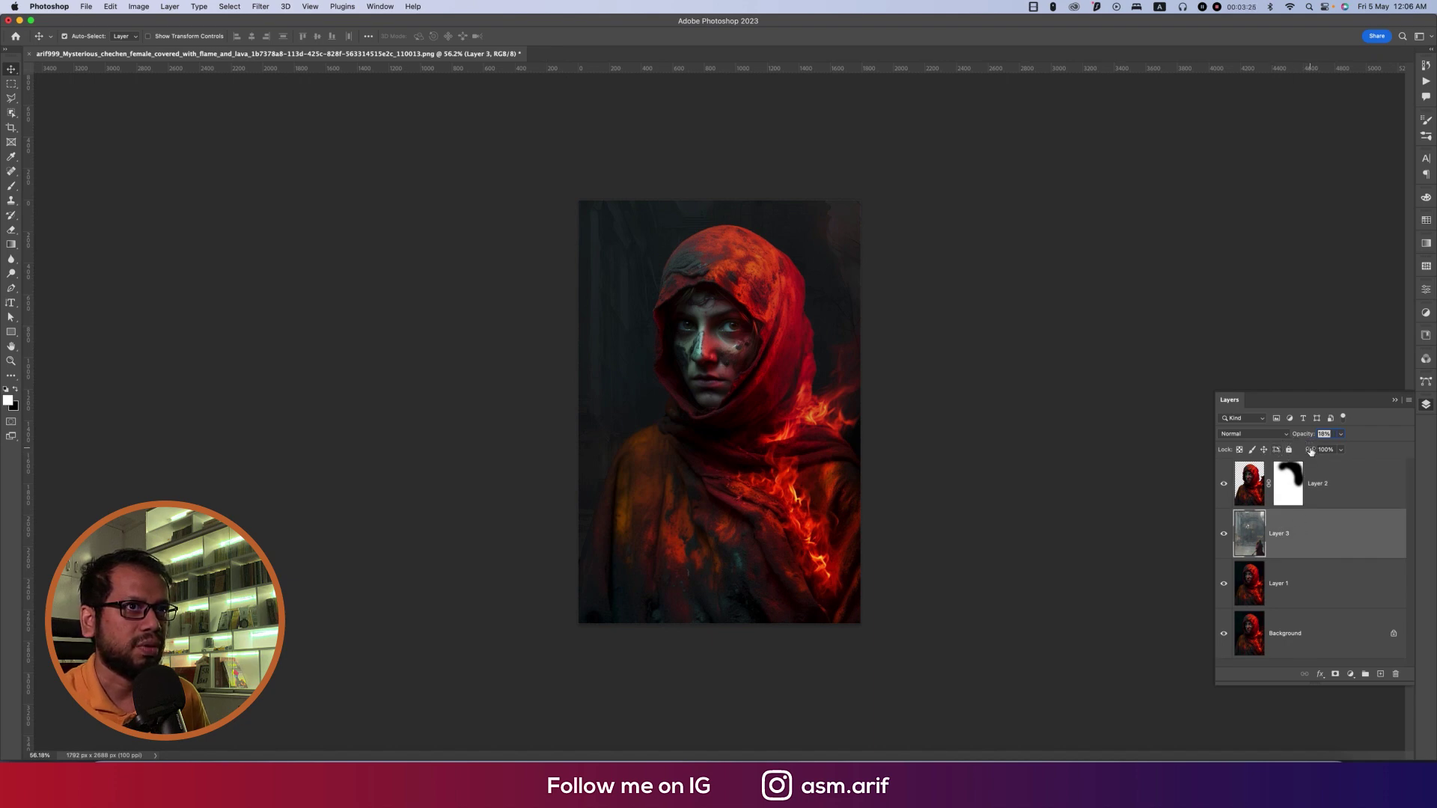
left_click_drag(1310, 451, 1297, 451)
scroll(827, 504, "up", 3)
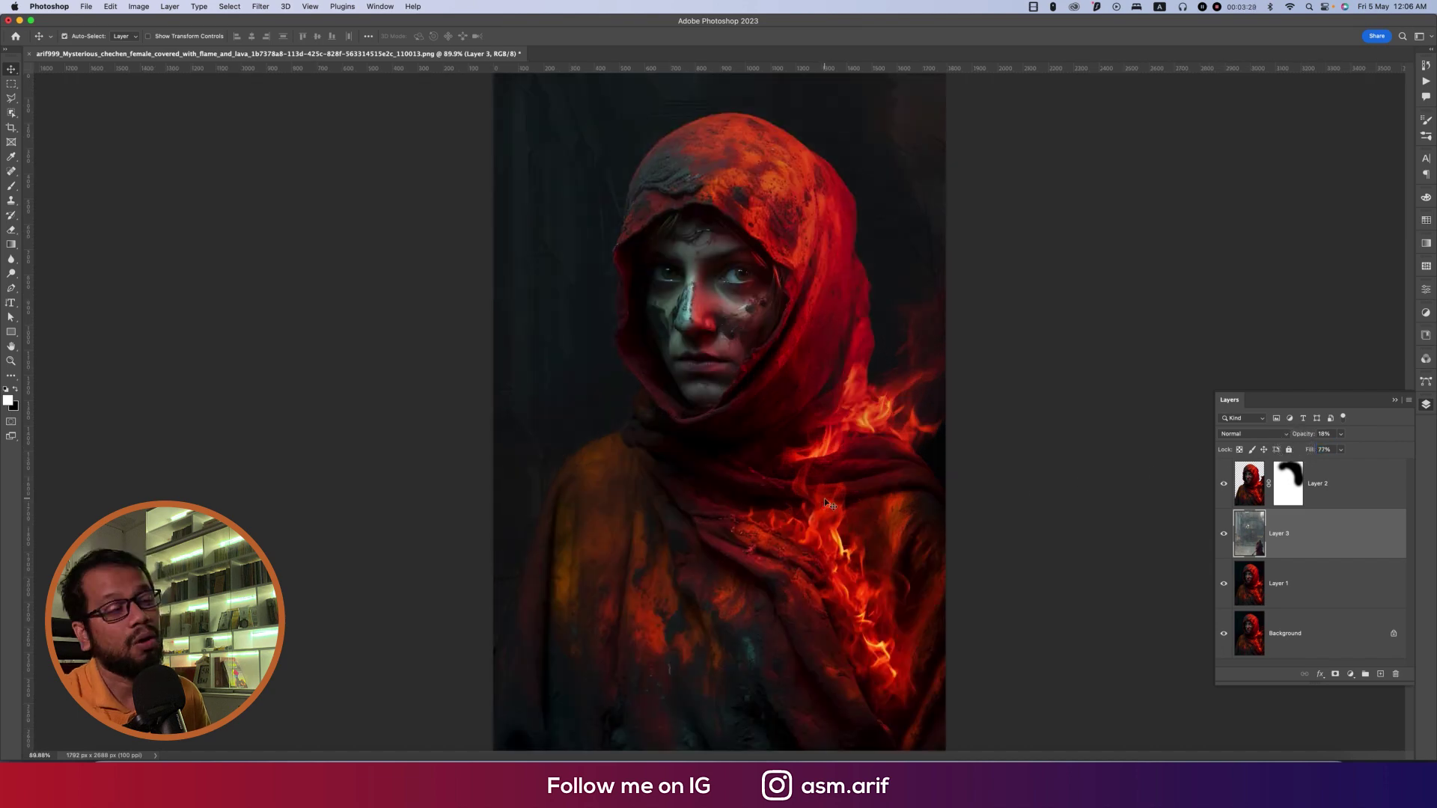
scroll(824, 501, "down", 3)
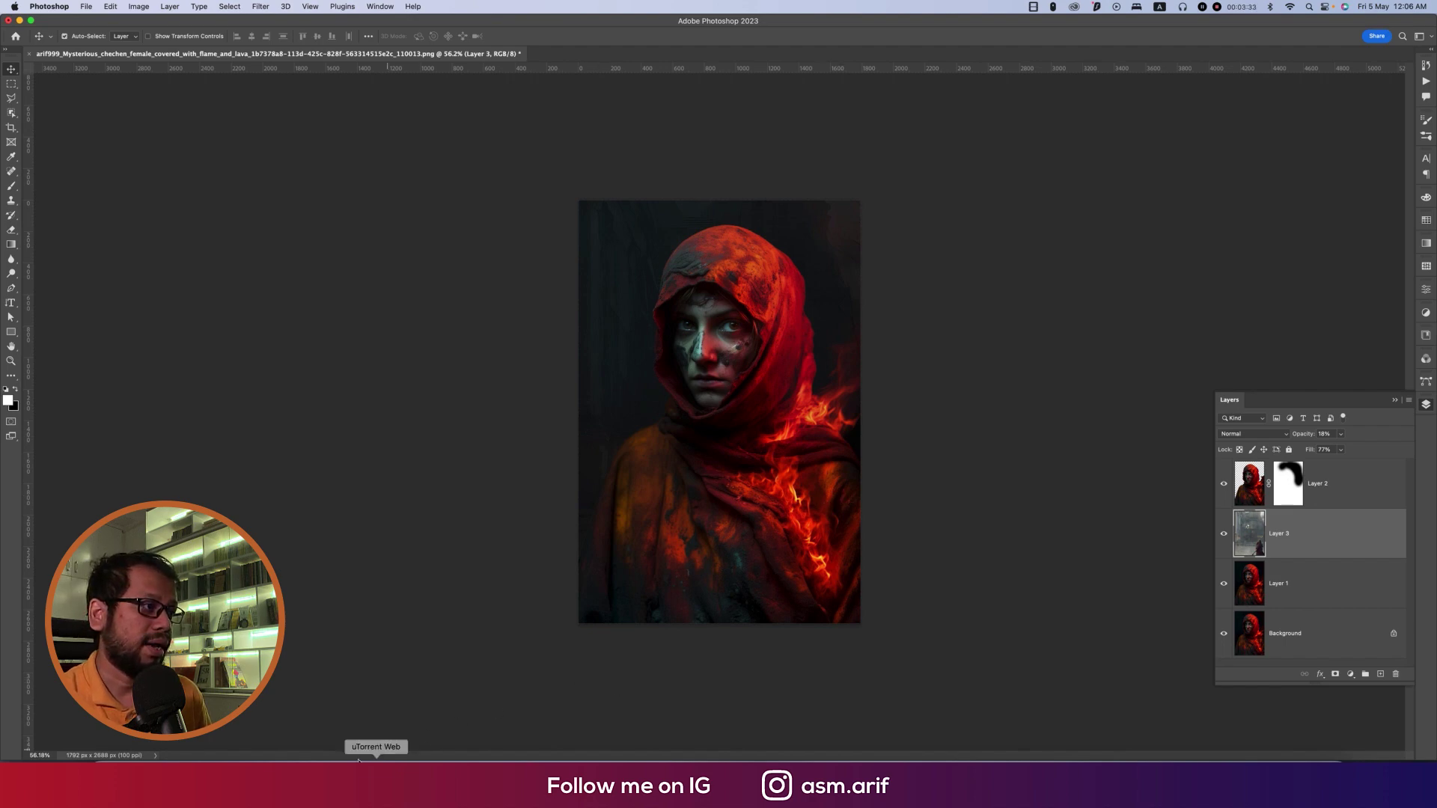
Search DeviantArt for 'spark' and open the Sparks 2 red-ember image
mouse_move(314, 757)
key("super+Tab")
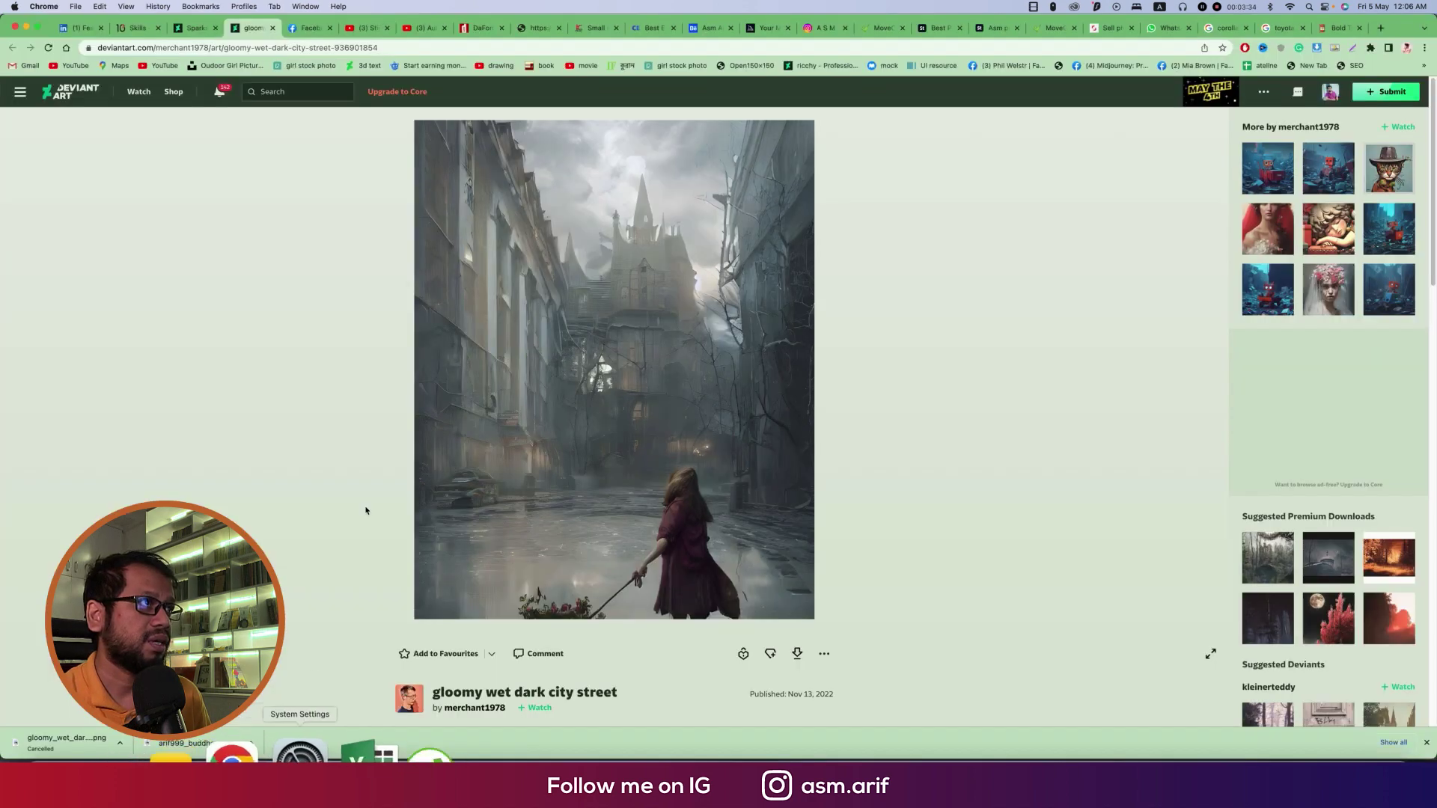
left_click(276, 93)
type("spark")
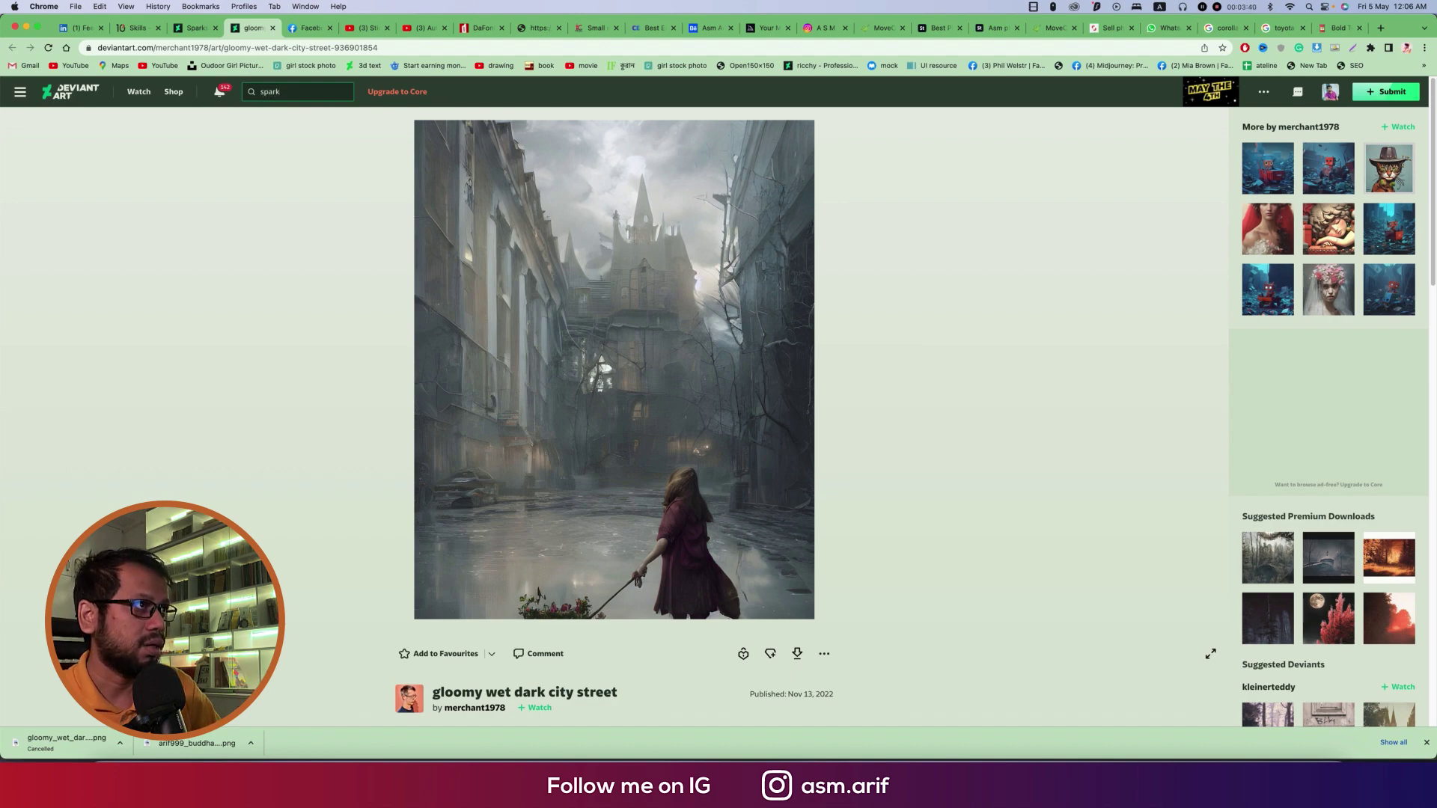
key("Return")
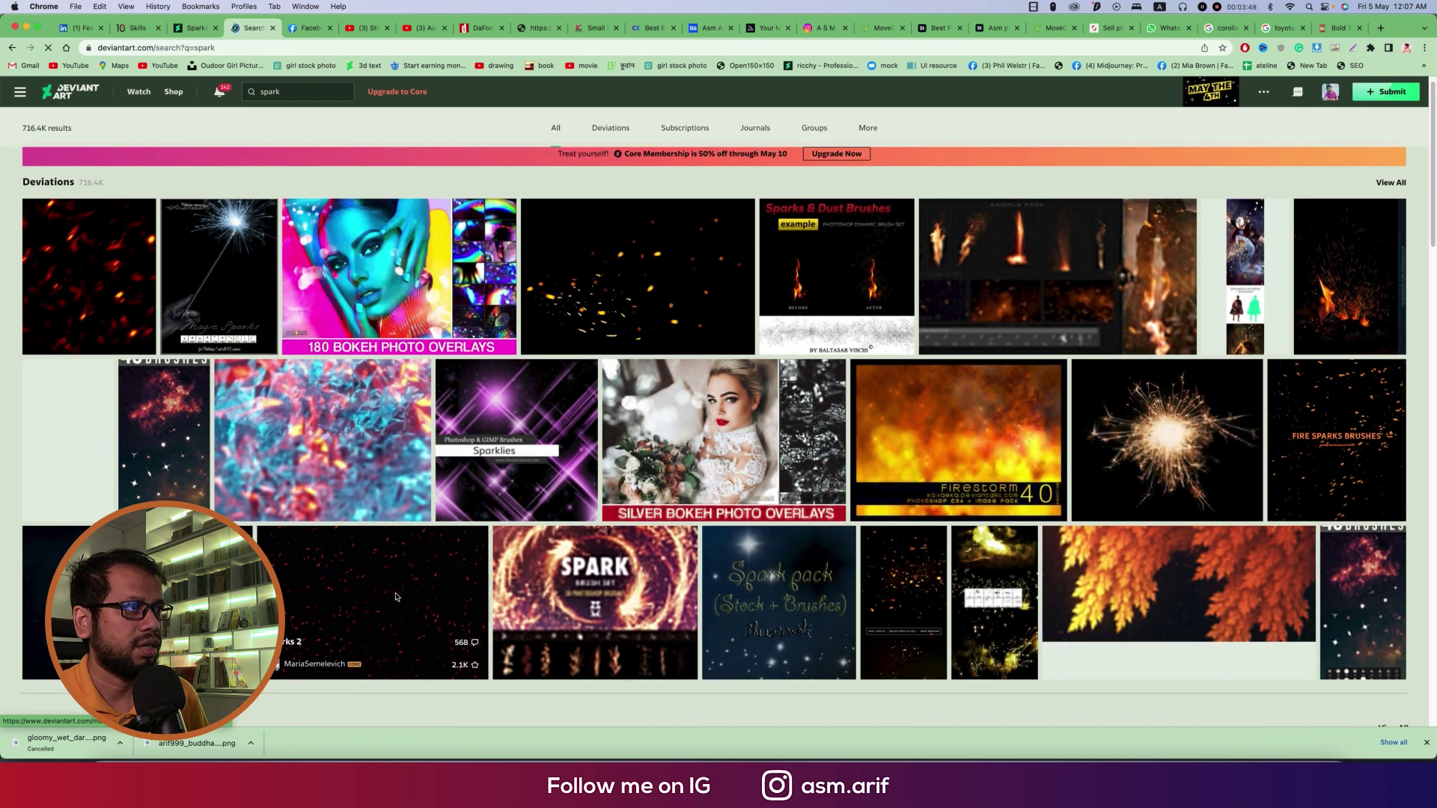
left_click(394, 593)
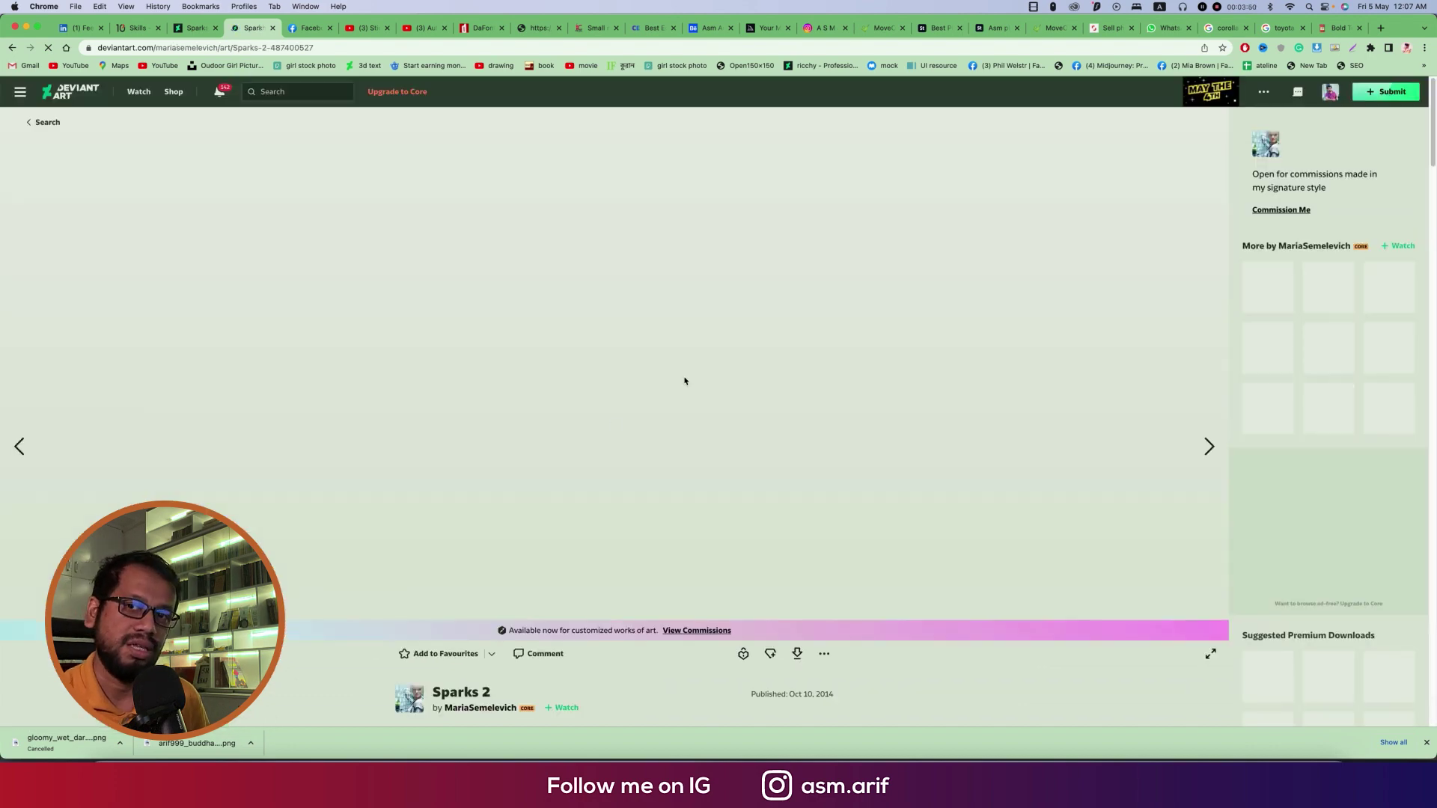
Copy the Sparks 2 image and paste it into the Photoshop poster
right_click(656, 332)
left_click(674, 358)
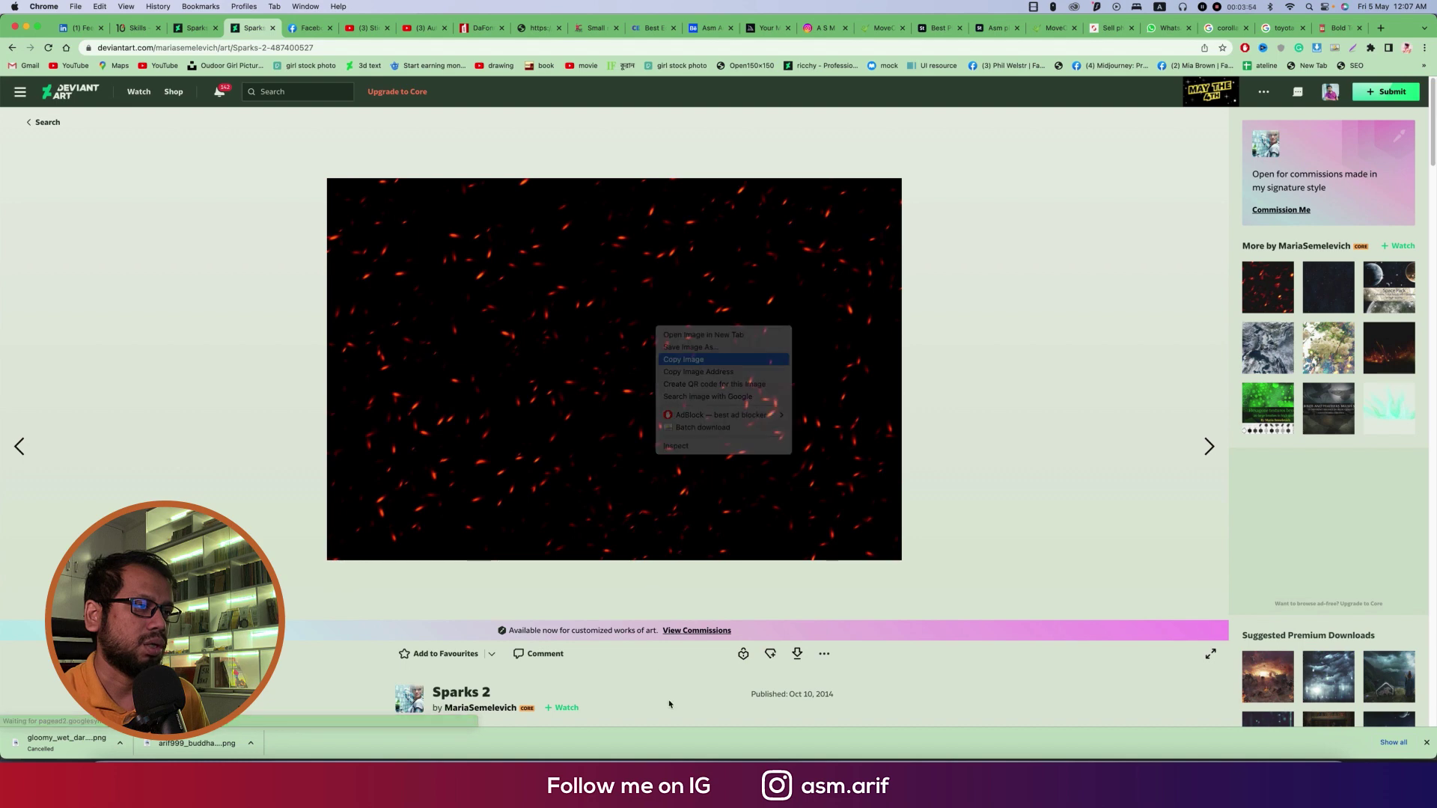
left_click(662, 744)
key("super+v")
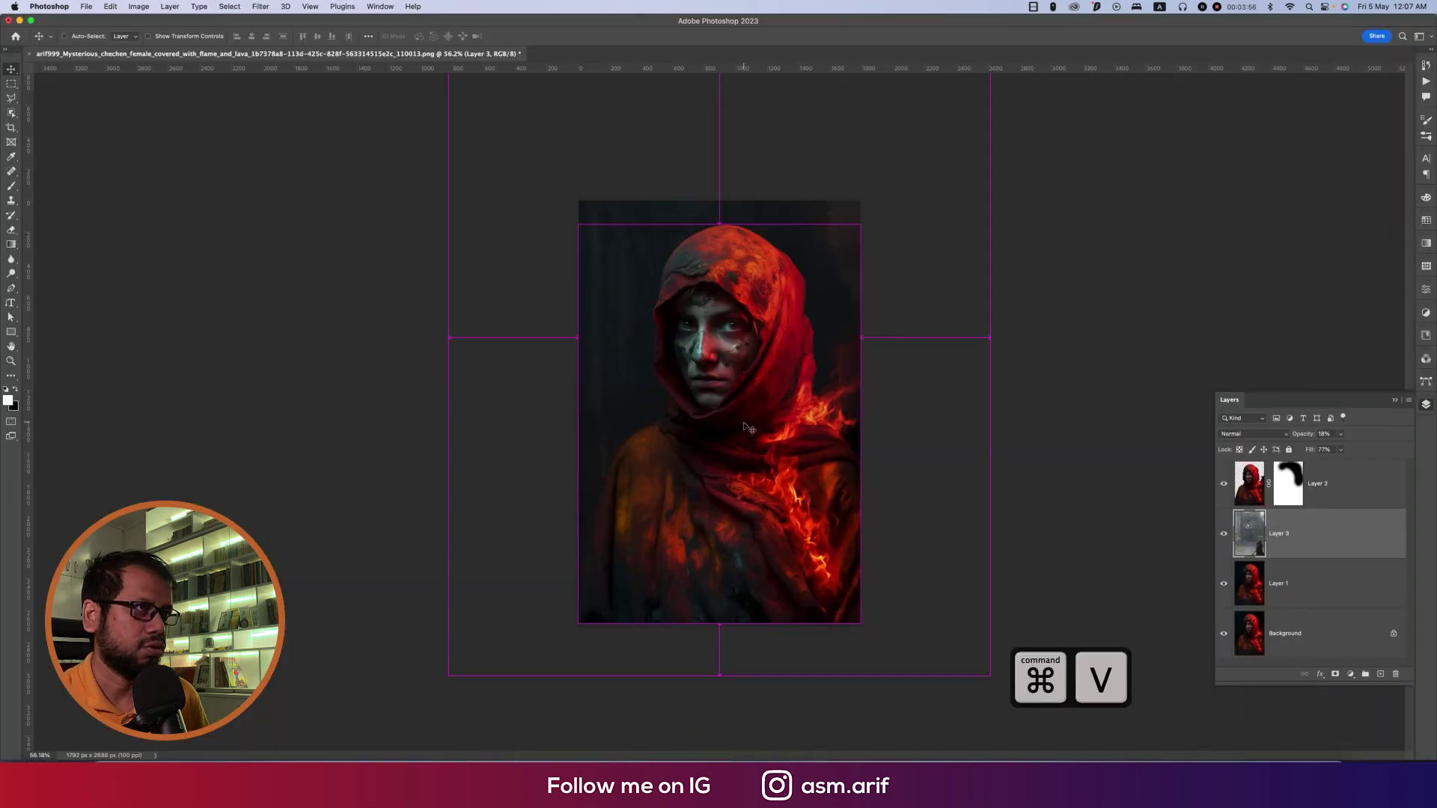
Paste the sparks as Layer 4 and stretch it to cover the canvas top to bottom
key("super+v")
key("super+t")
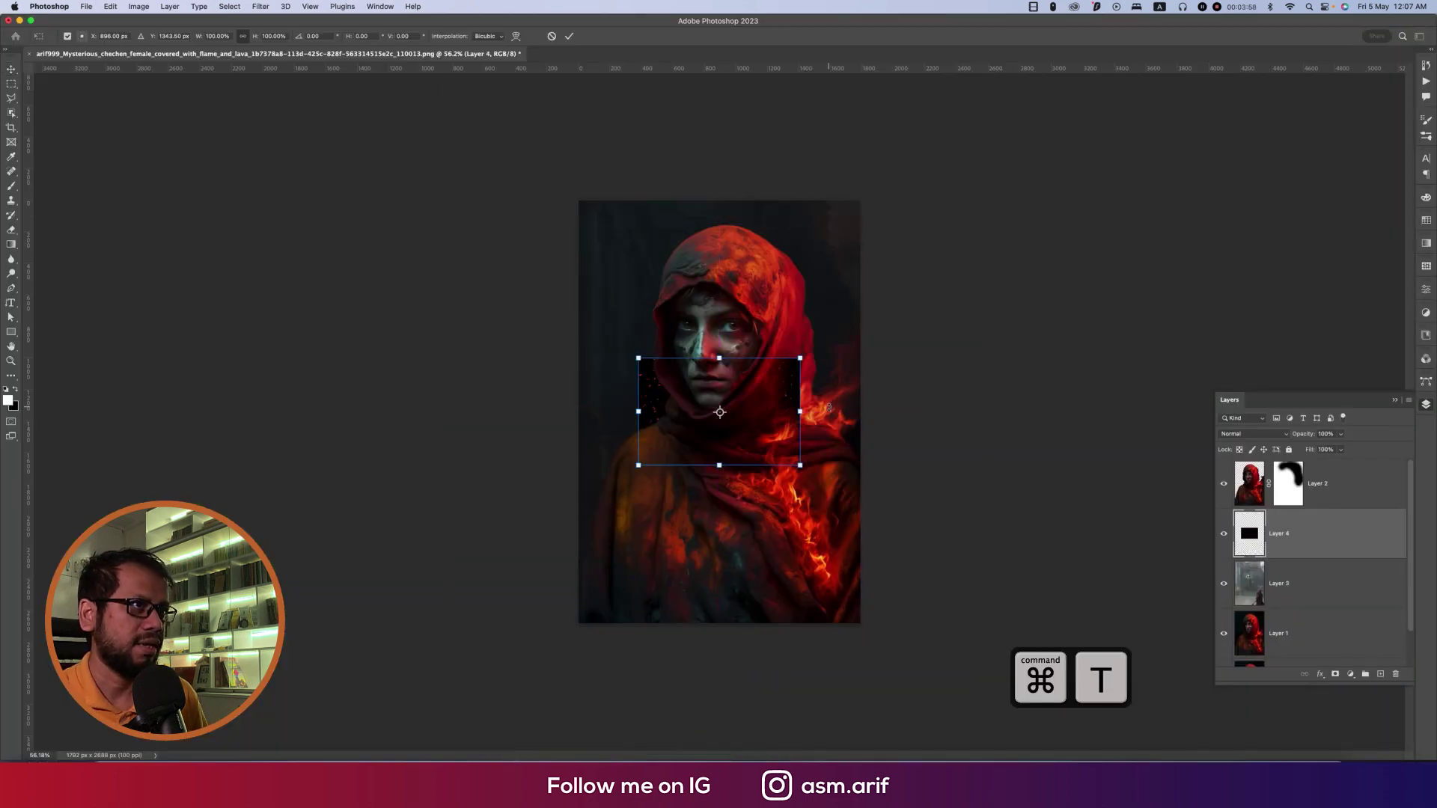
left_click_drag(717, 357, 719, 201)
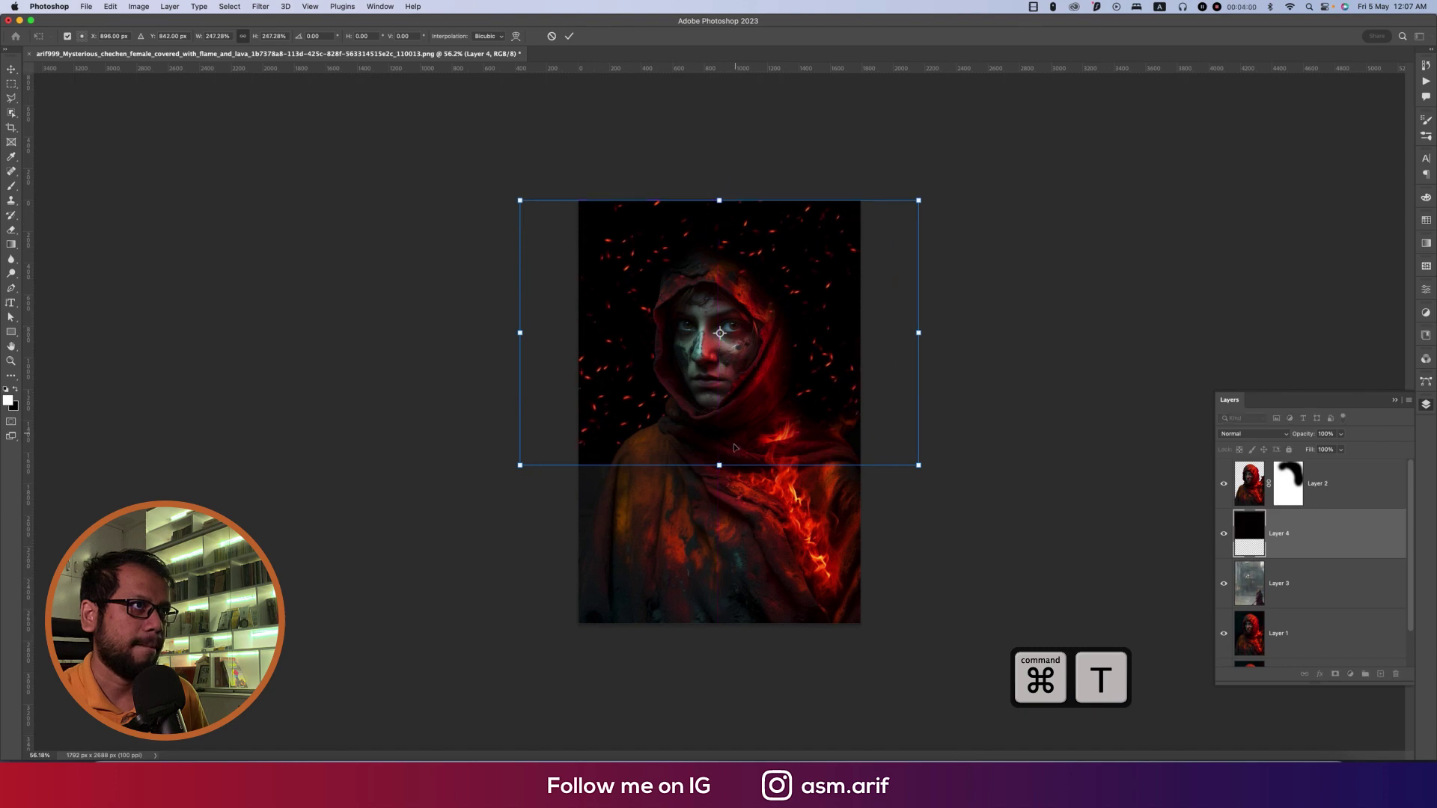
left_click_drag(720, 465, 721, 620)
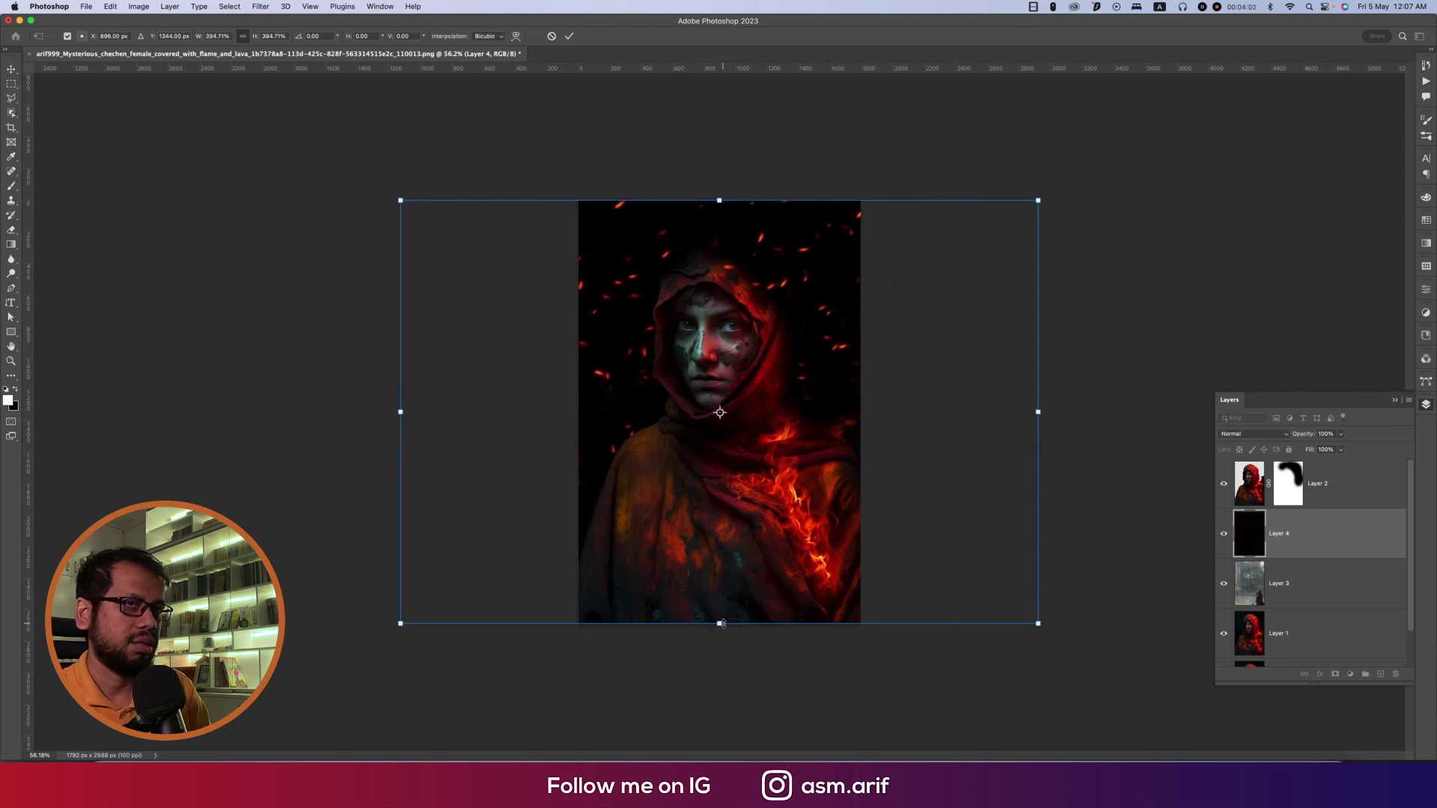
key("Return")
Move the sparks layer to the top of the stack and set its blend mode to Screen
left_click_drag(1290, 555, 1322, 459)
left_click(1268, 437)
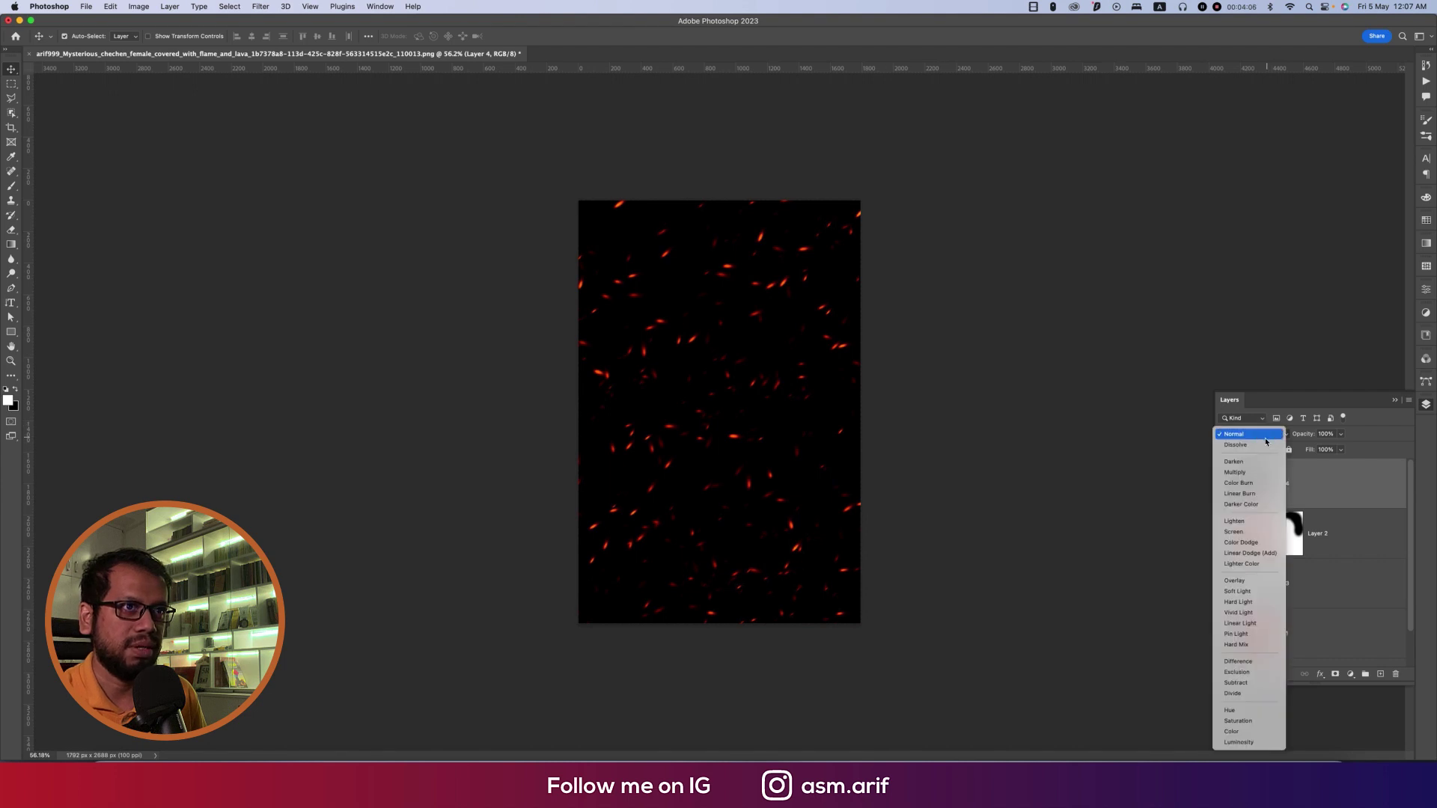
left_click(1228, 532)
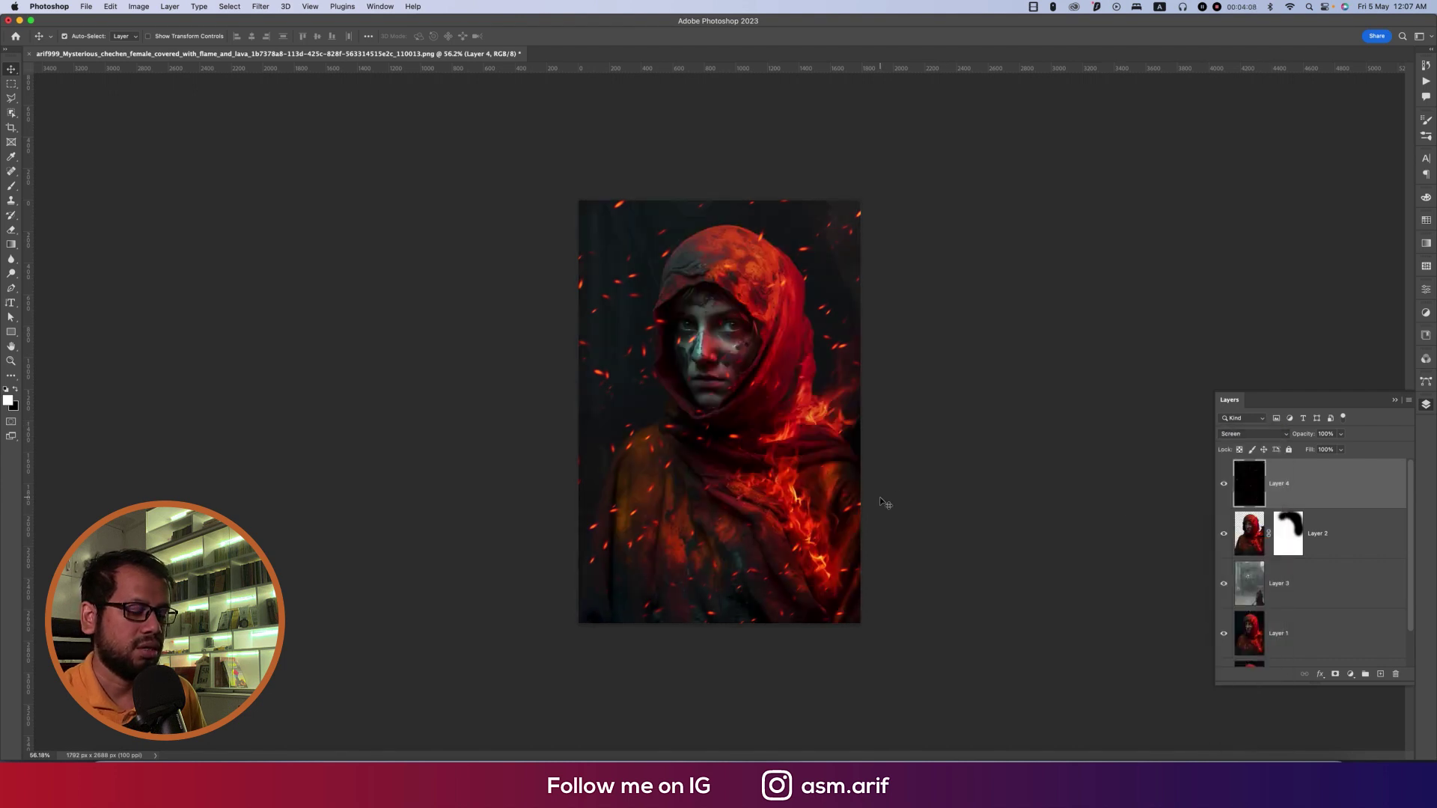
scroll(885, 503, "up", 3)
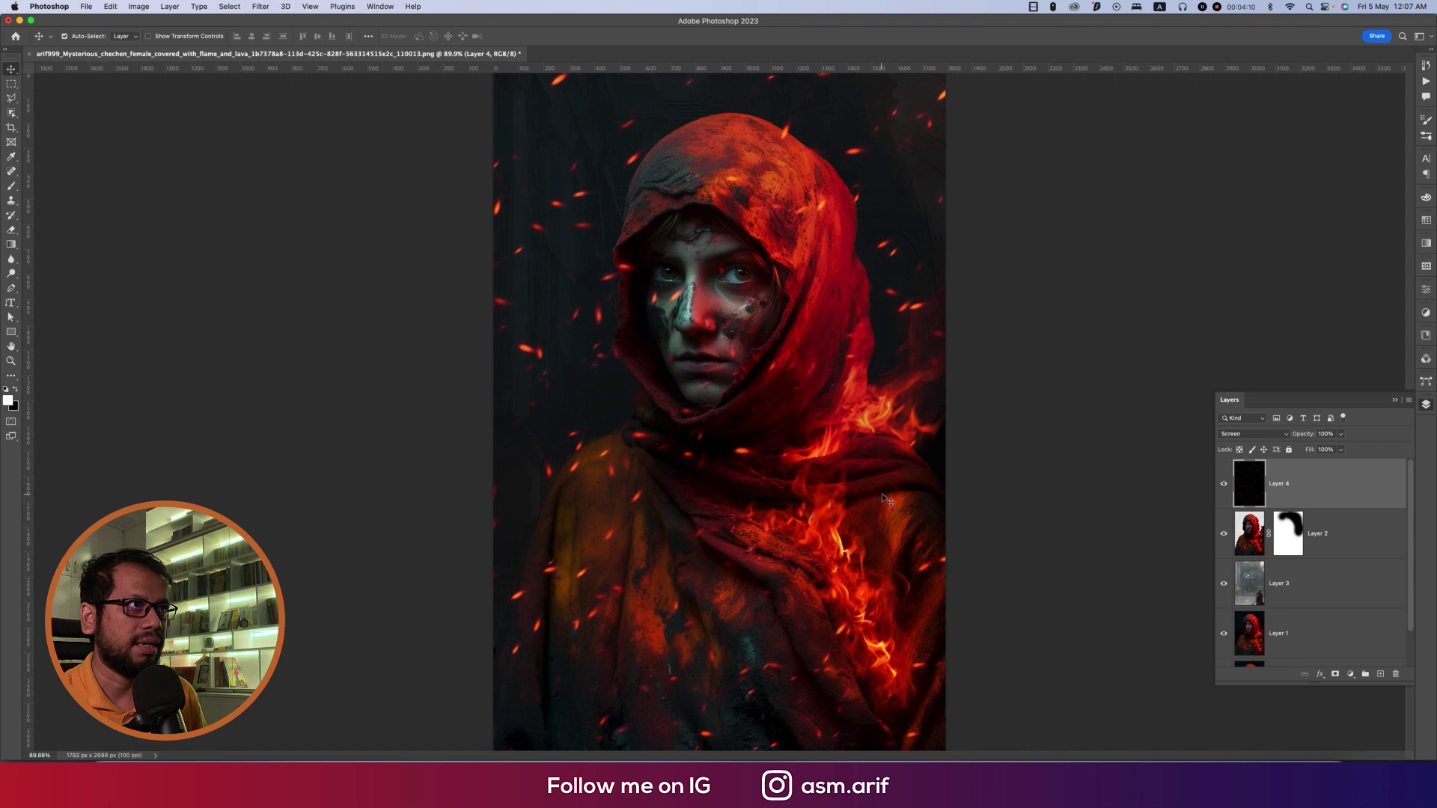
scroll(917, 459, "down", 3)
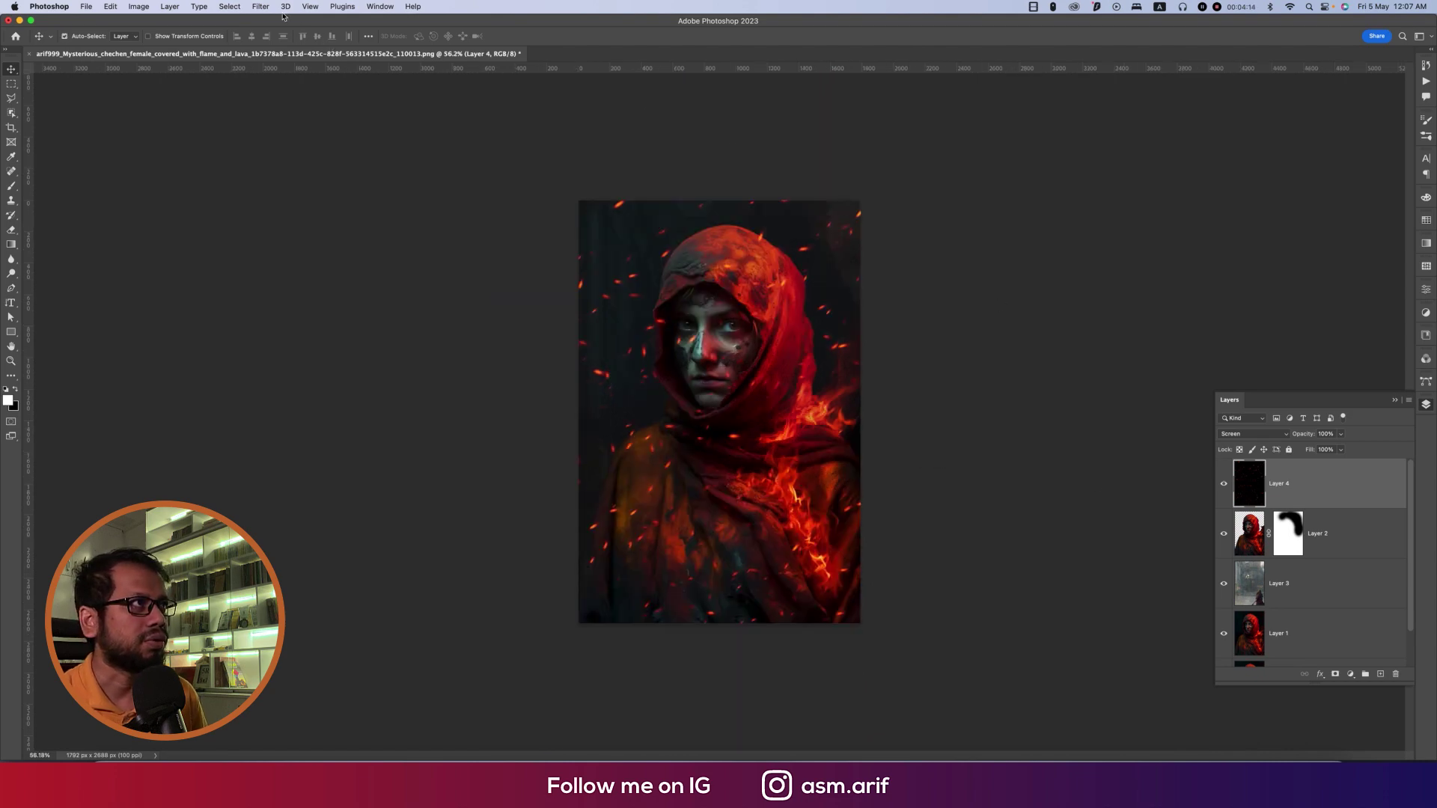
Open Motion Blur on the sparks layer with a 62° angle and slightly longer distance
left_click(260, 6)
mouse_move(315, 151)
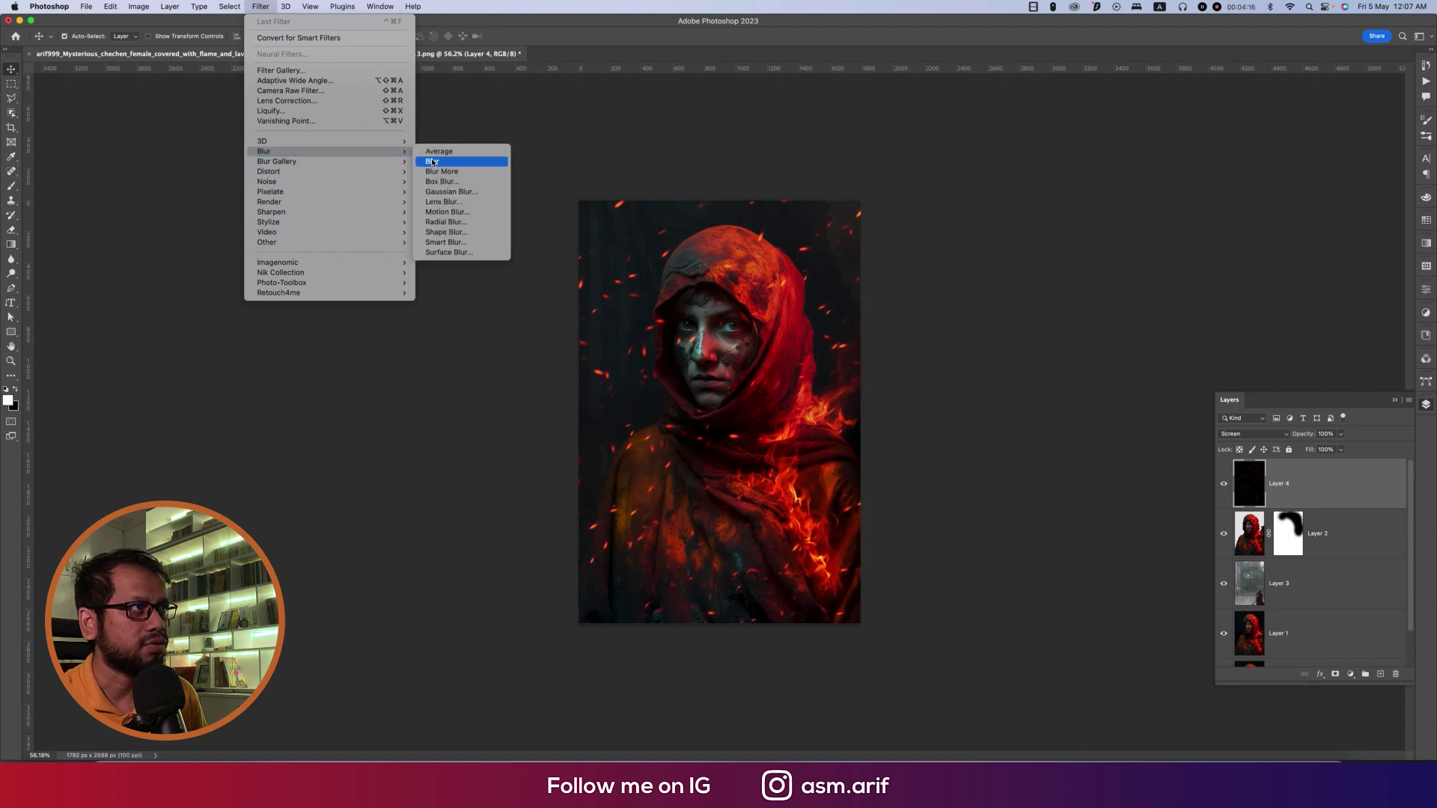
left_click(446, 212)
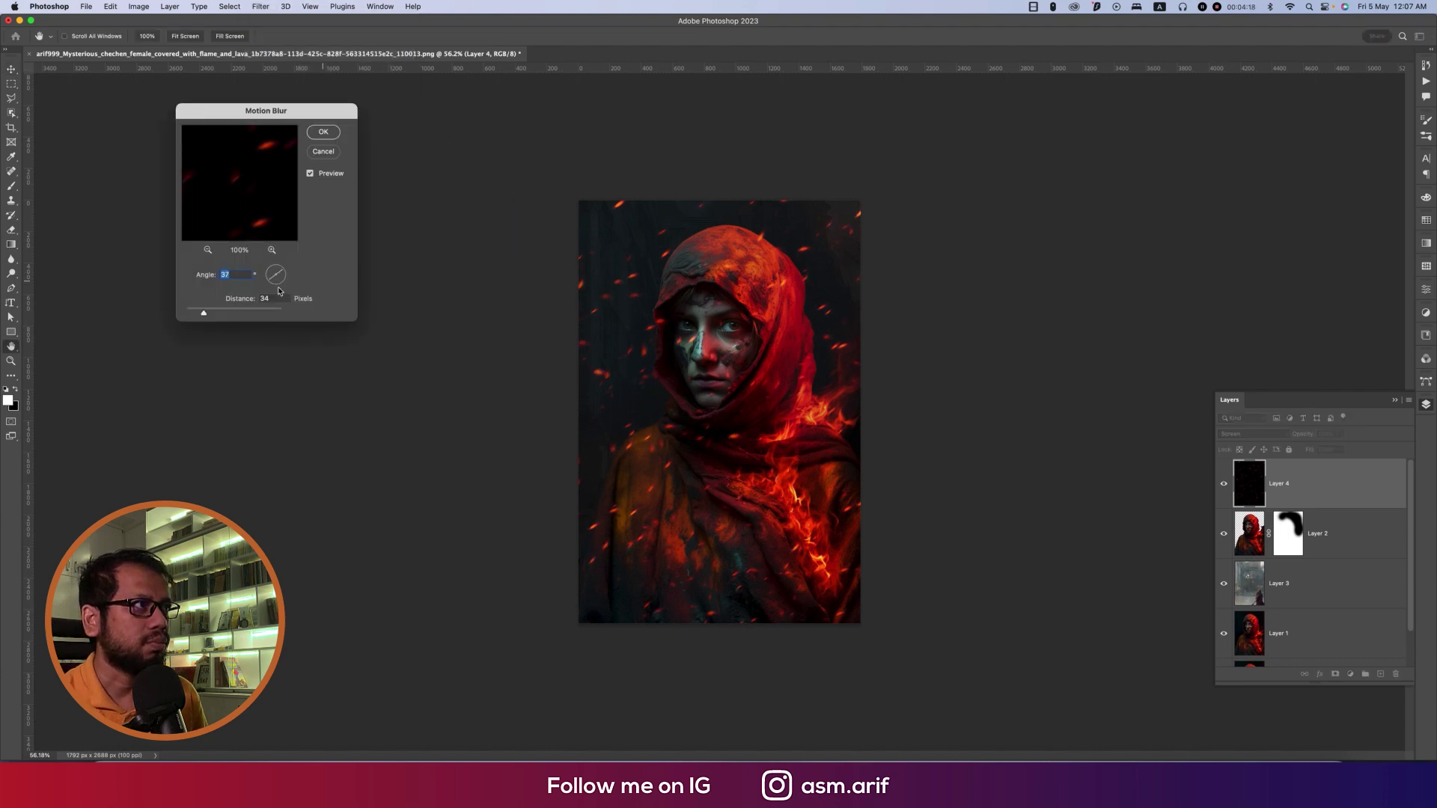
left_click_drag(279, 119, 472, 187)
left_click_drag(478, 342, 476, 333)
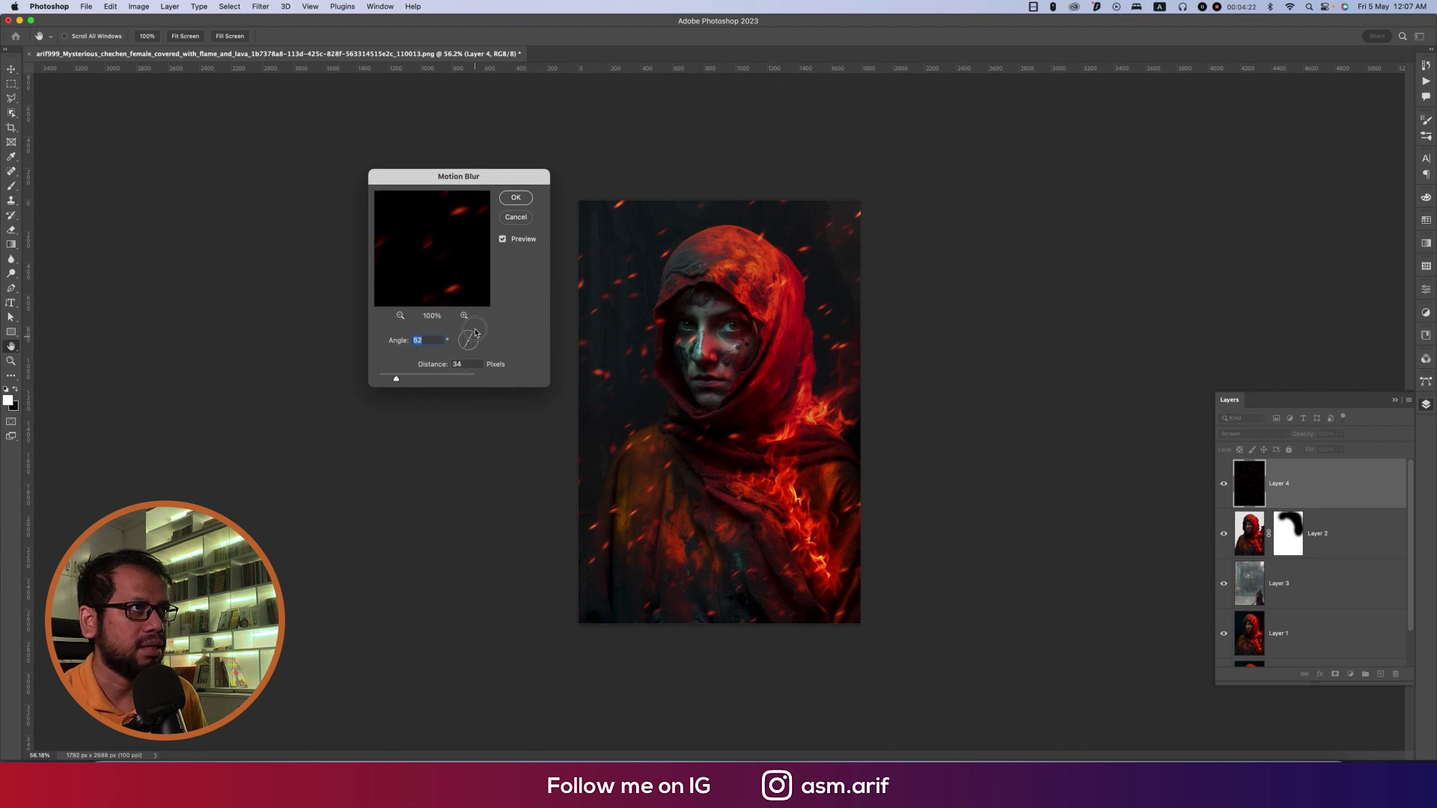
left_click_drag(398, 379, 400, 380)
Apply the Motion Blur (62°, 38 pixels) to the sparks layer
left_click(516, 198)
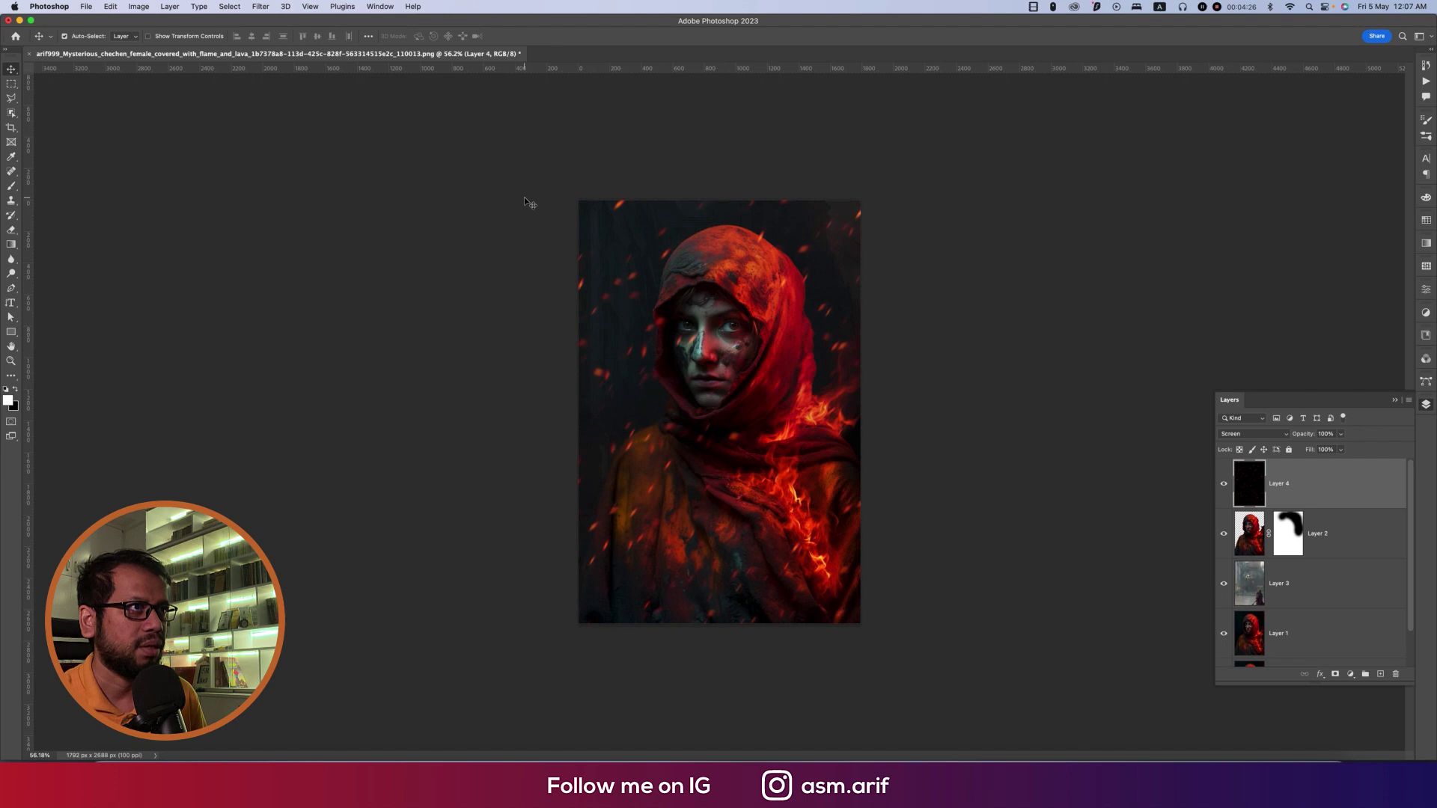
scroll(723, 479, "up", 3)
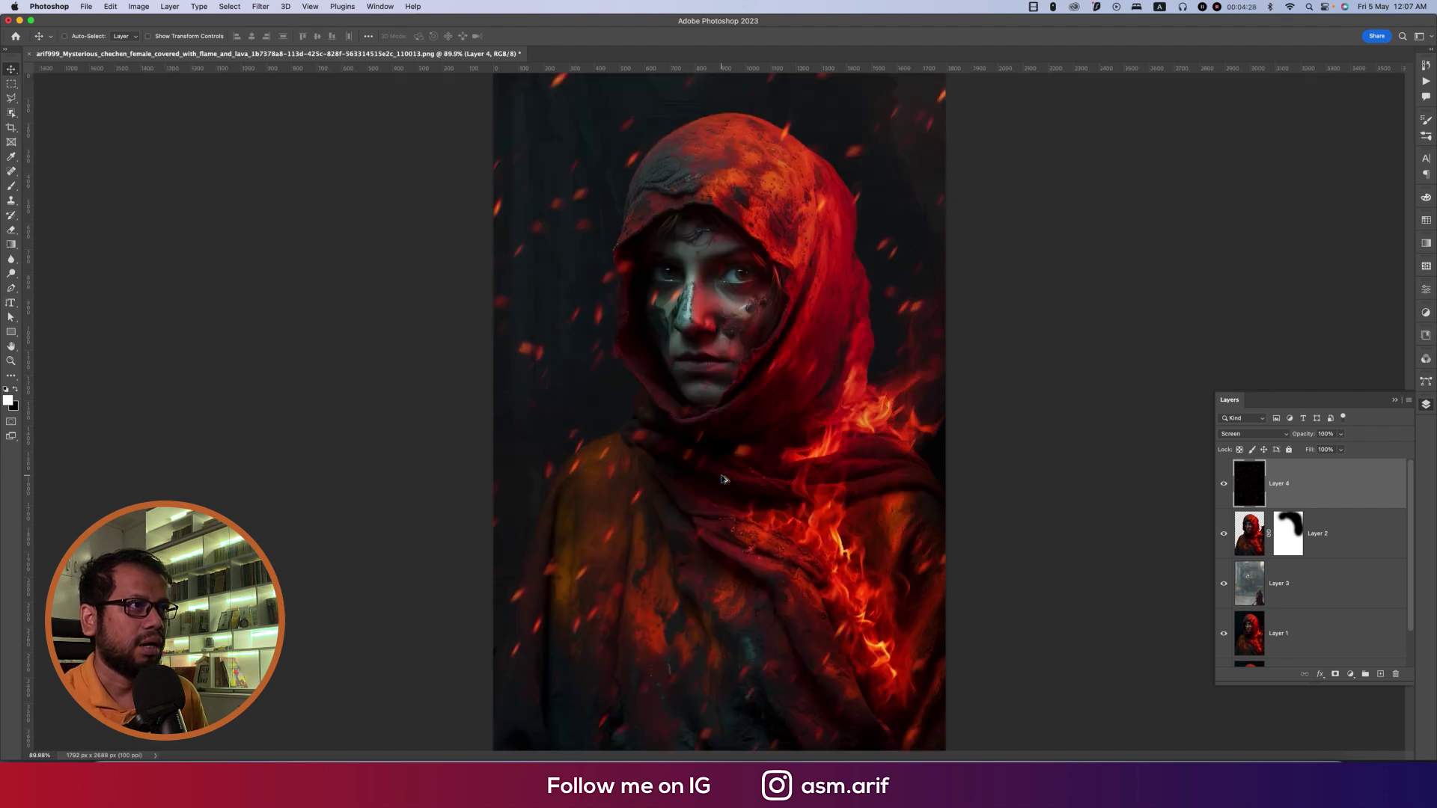
scroll(1361, 570, "down", 1)
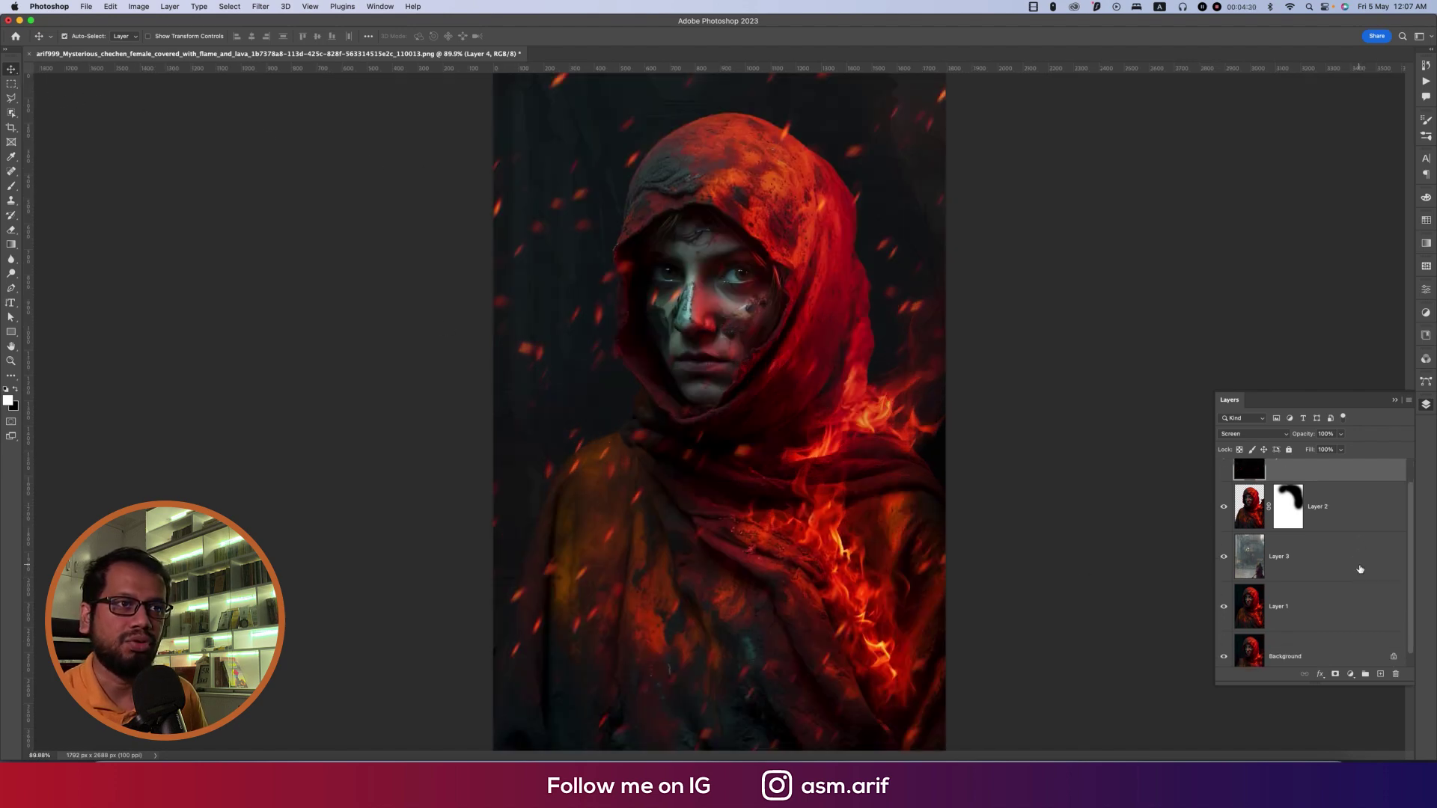
Group Layers 1–4 into a group named 'bg' and give it an orange colour label
left_click(1344, 624, "shift")
key("super+g")
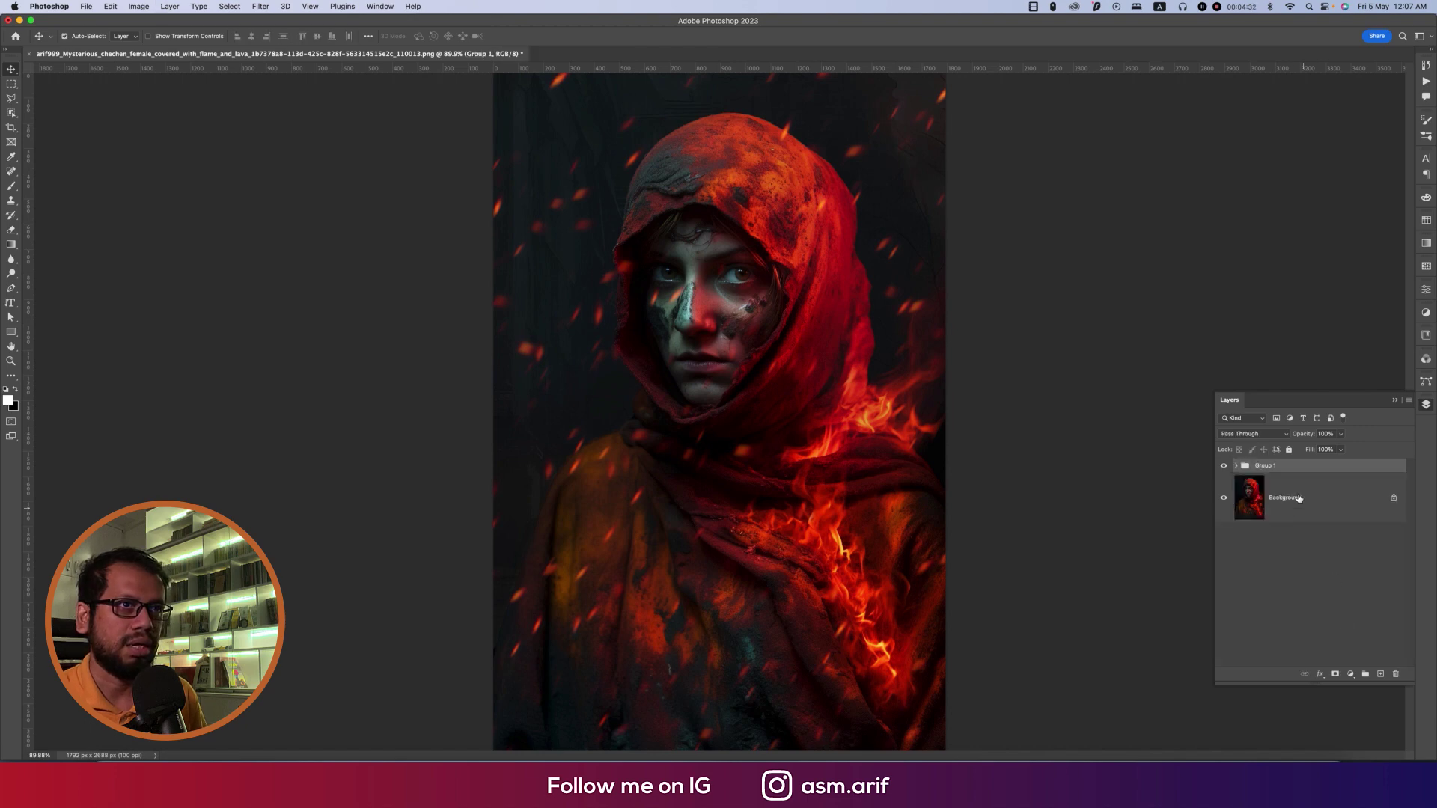
double_click(1260, 466)
type("bg")
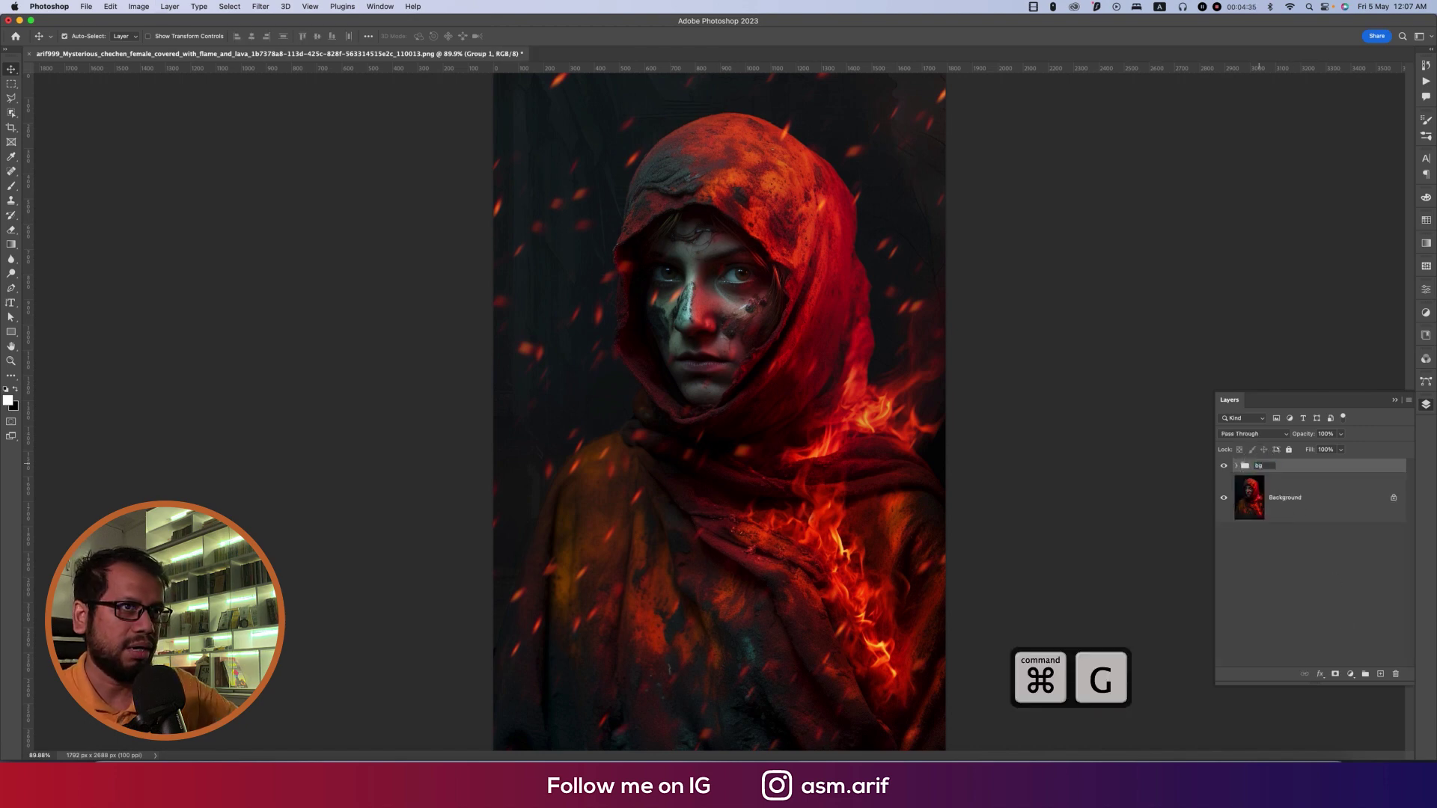
key("Return")
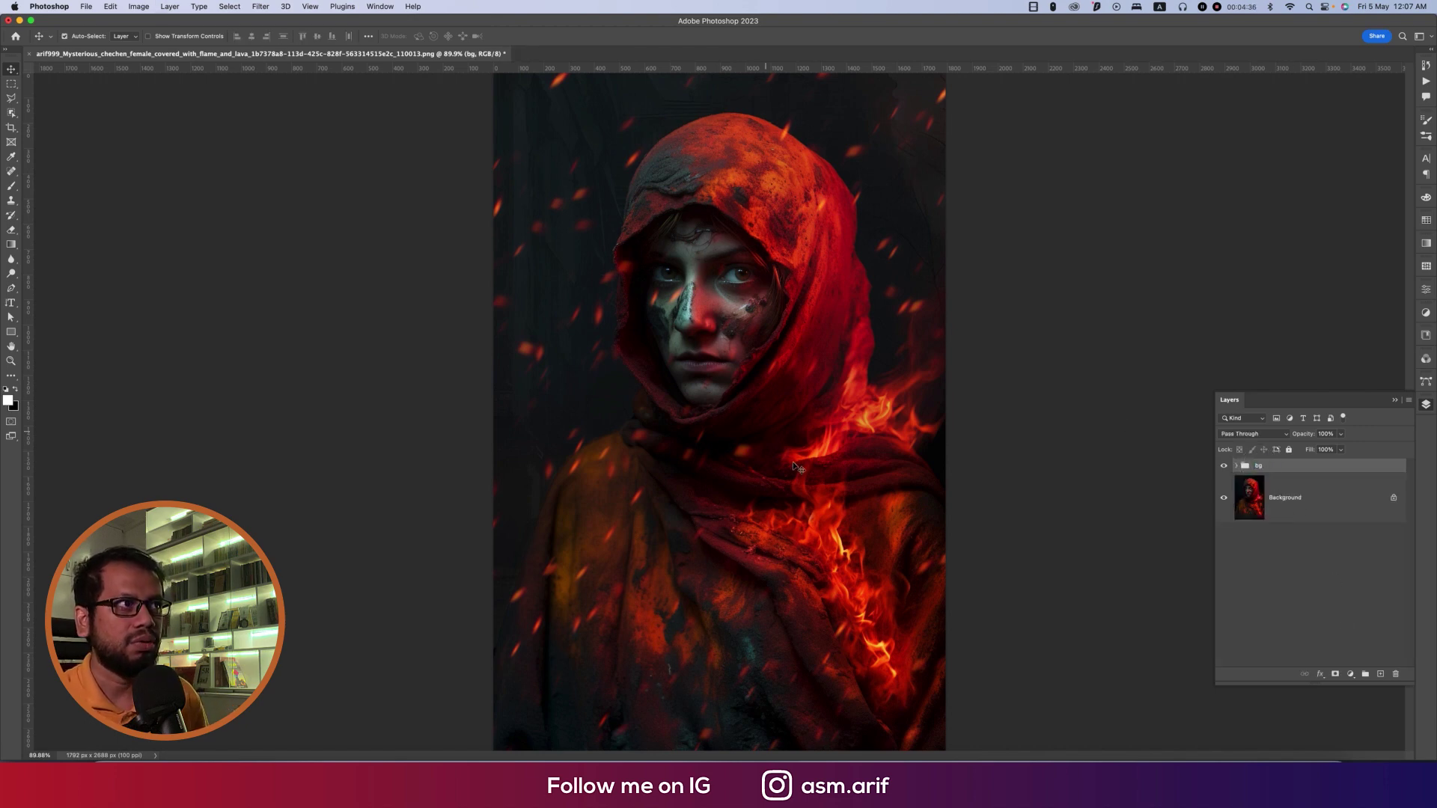
scroll(796, 464, "down", 3)
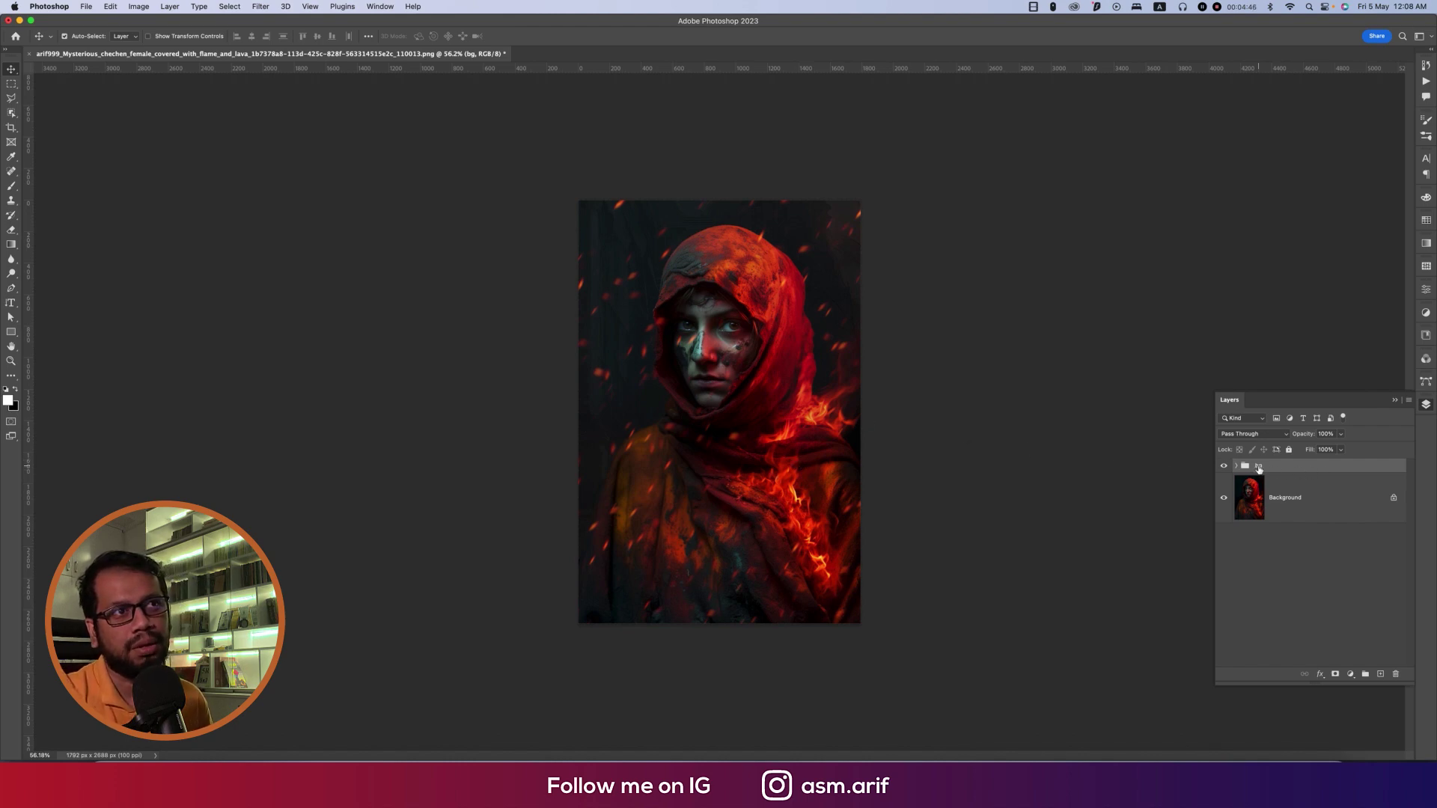
right_click(1223, 465)
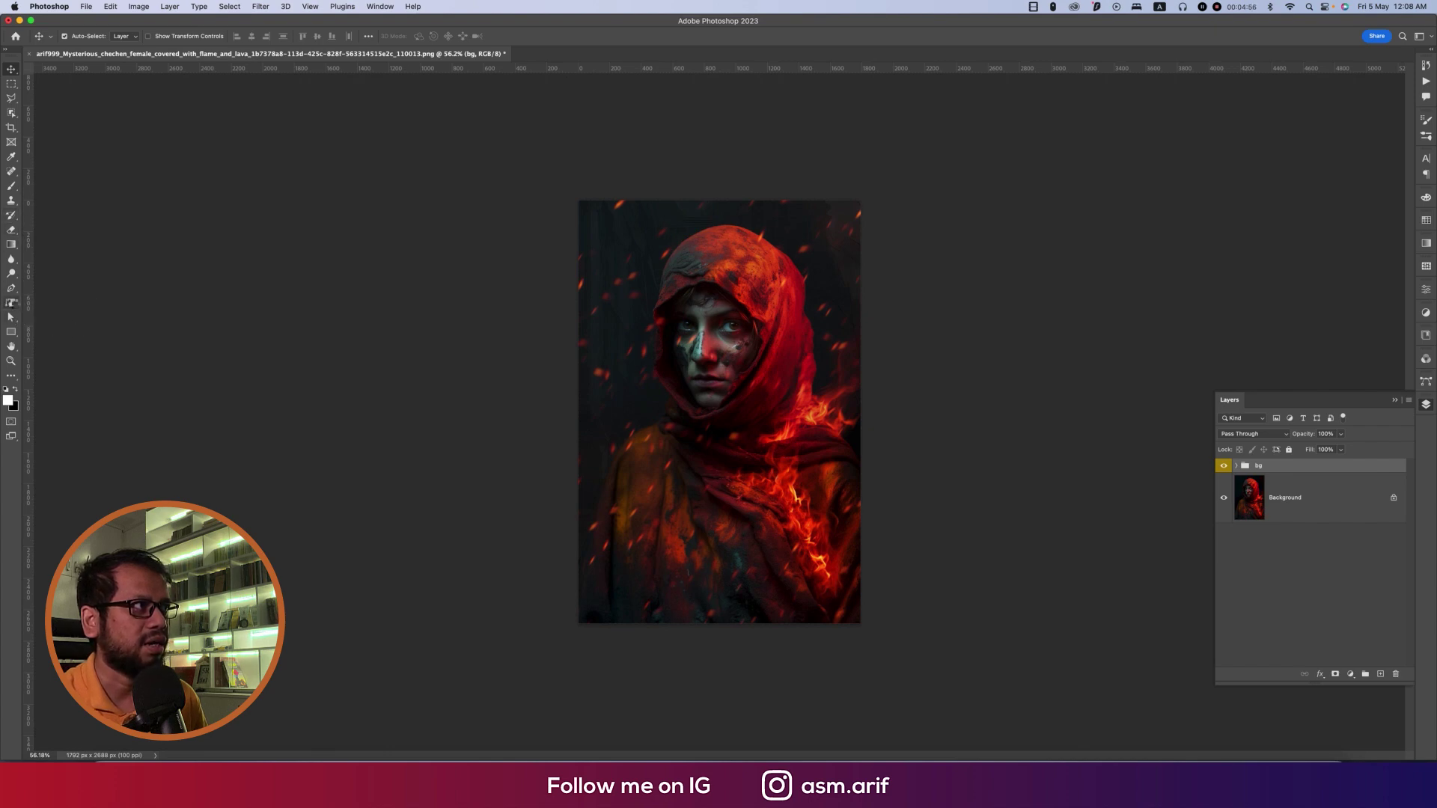
left_click_drag(11, 303, 65, 303)
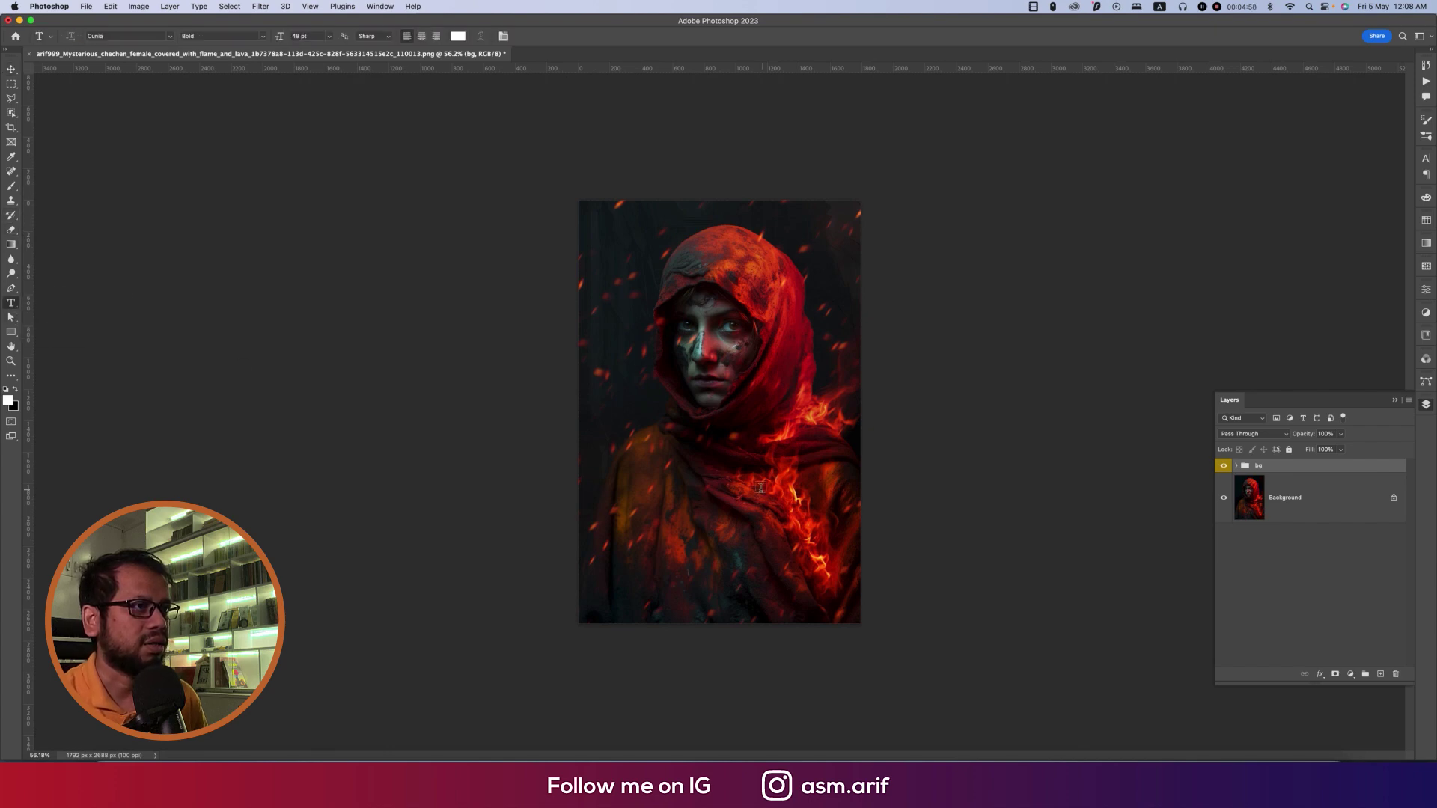
Add a text layer reading 'FIRE' in the High Swift font
left_click(659, 507)
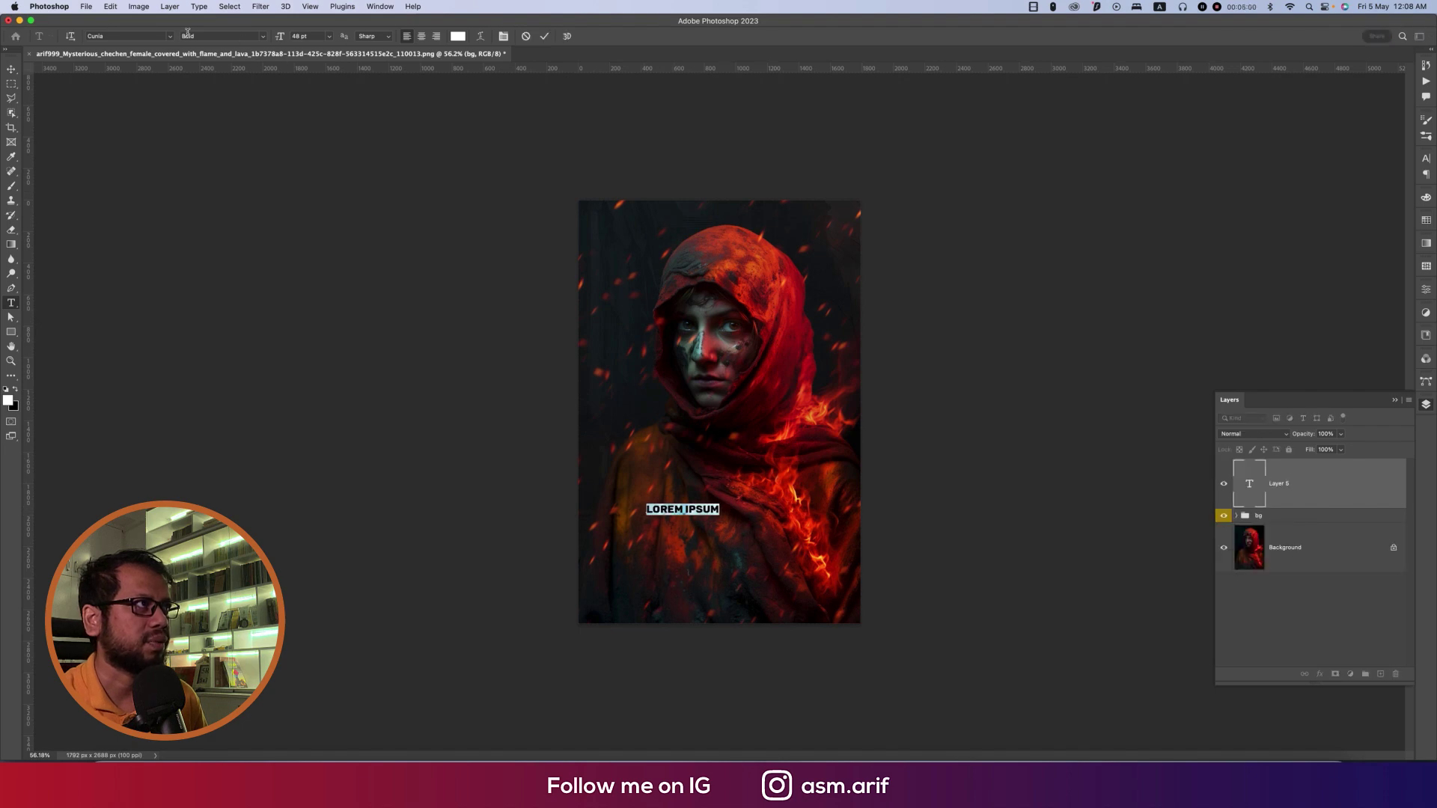
left_click(171, 37)
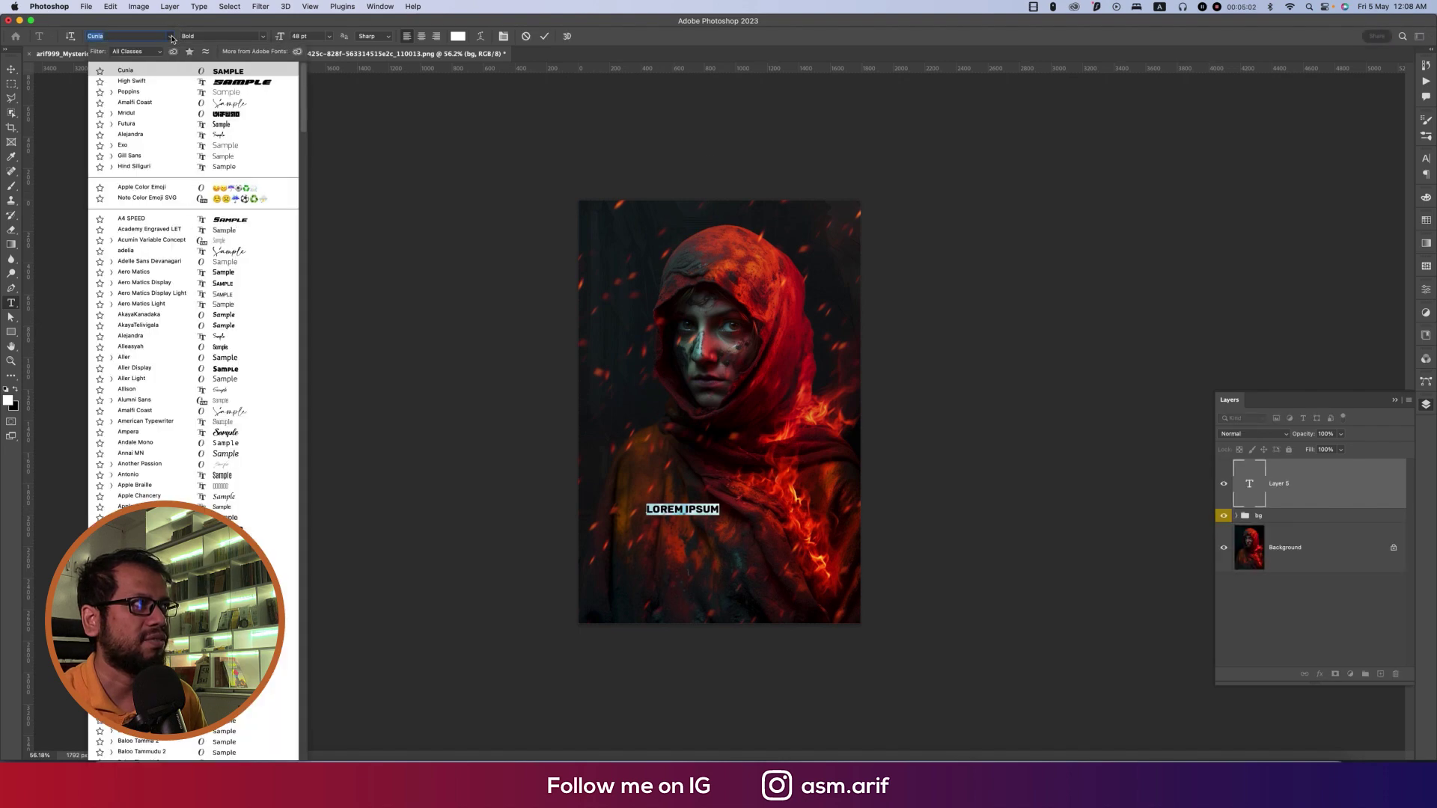
left_click(209, 82)
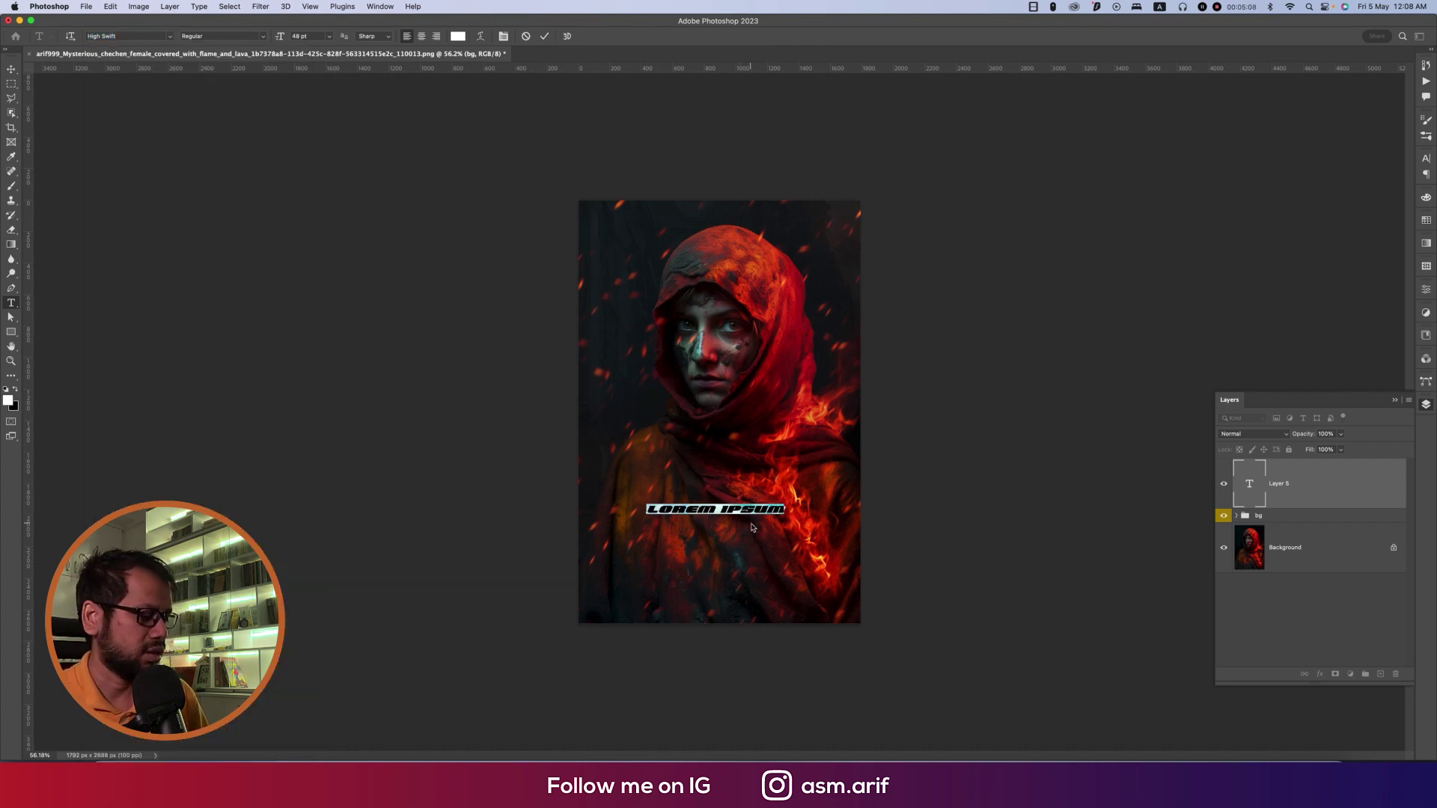
type("FIR")
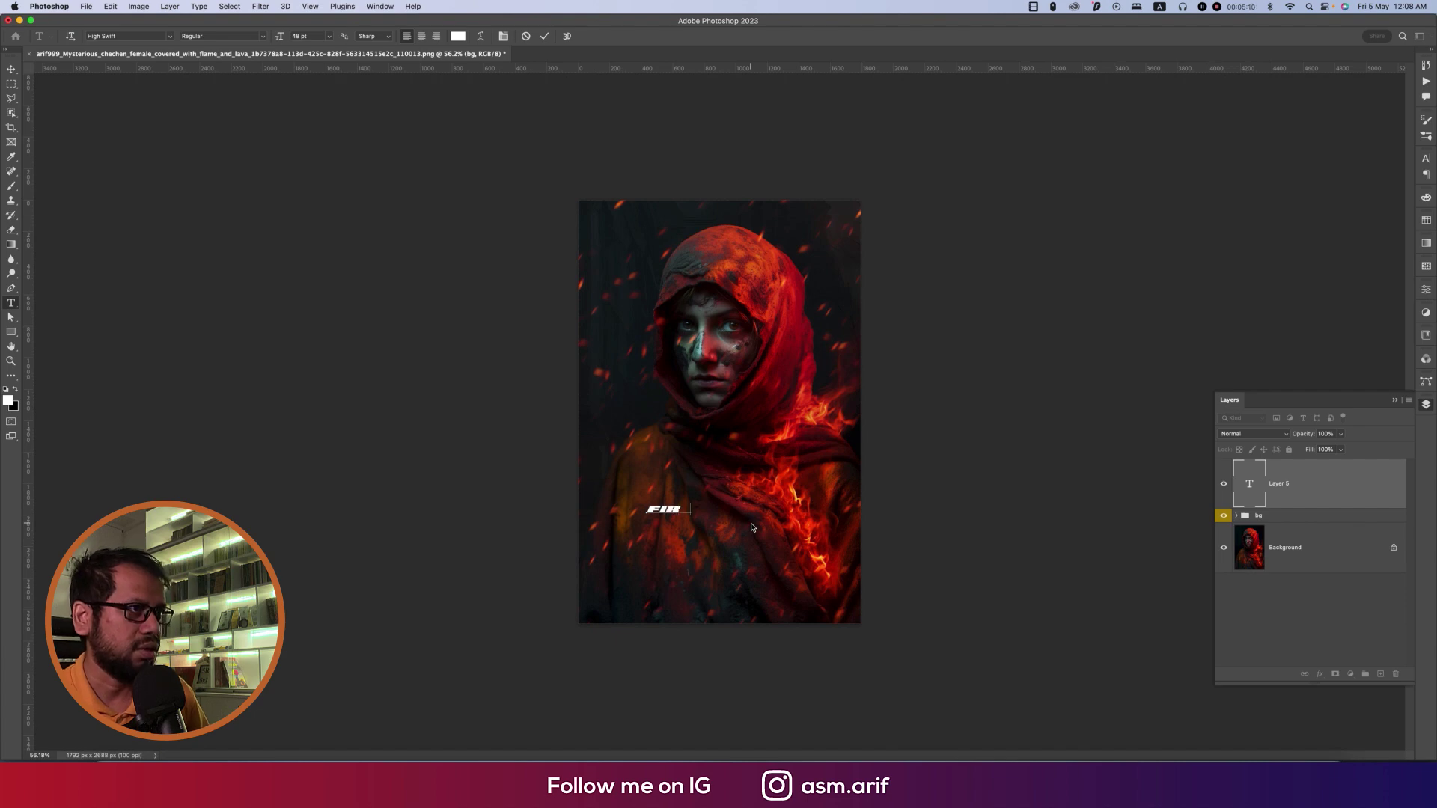
type("E")
left_click(11, 68)
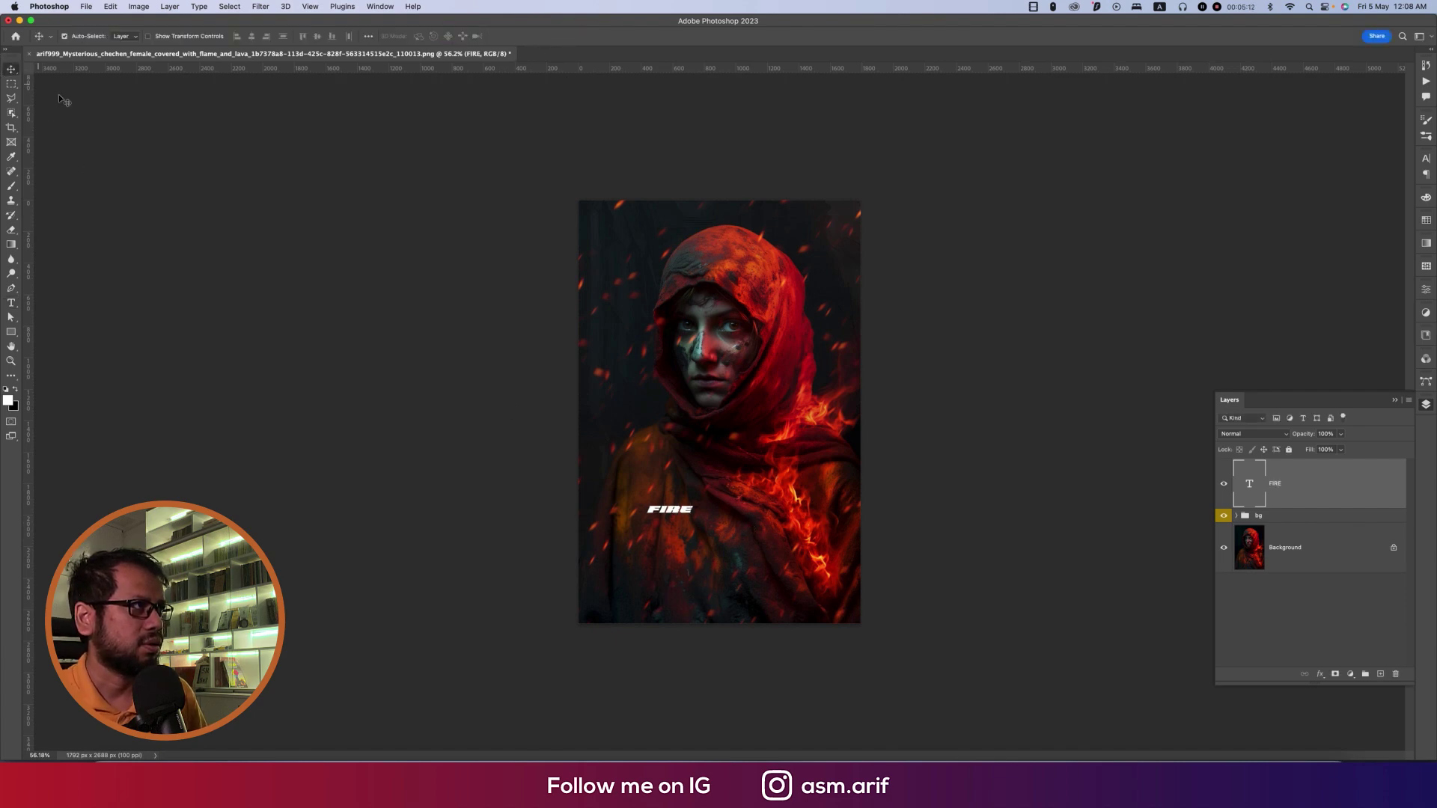
Enlarge the FIRE text into a wide title centred low on the poster
key("super+t")
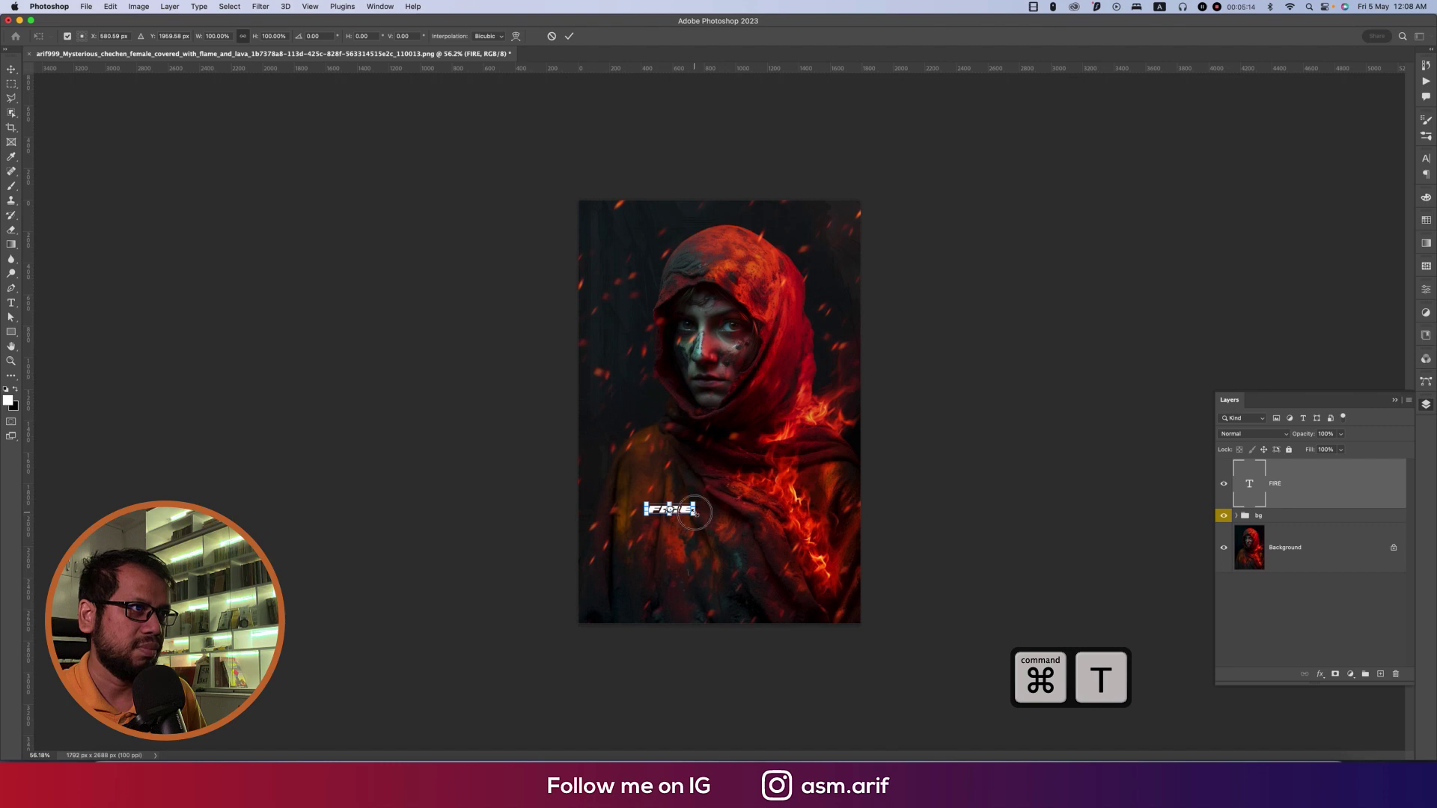
left_click_drag(694, 509, 828, 517)
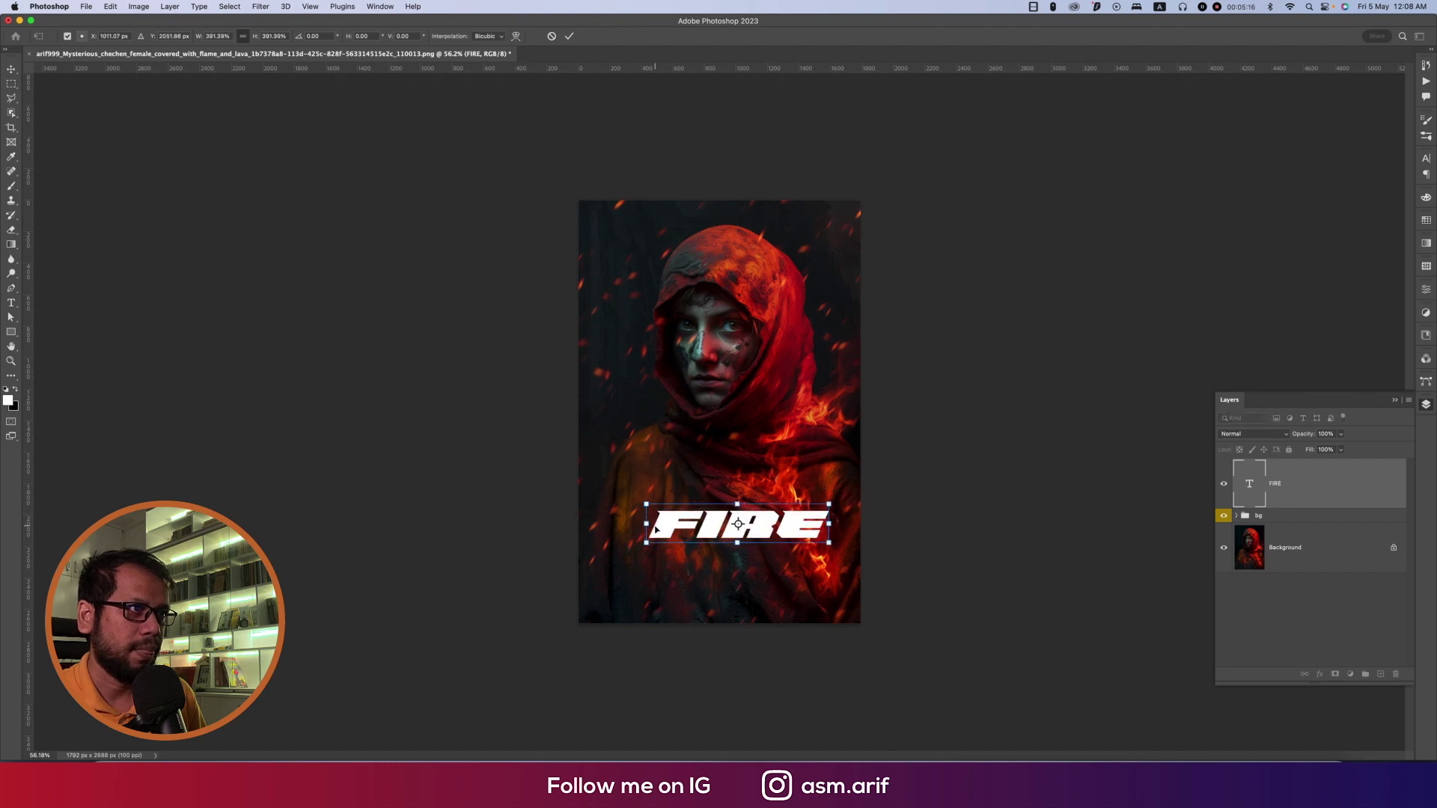
left_click_drag(646, 523, 626, 524)
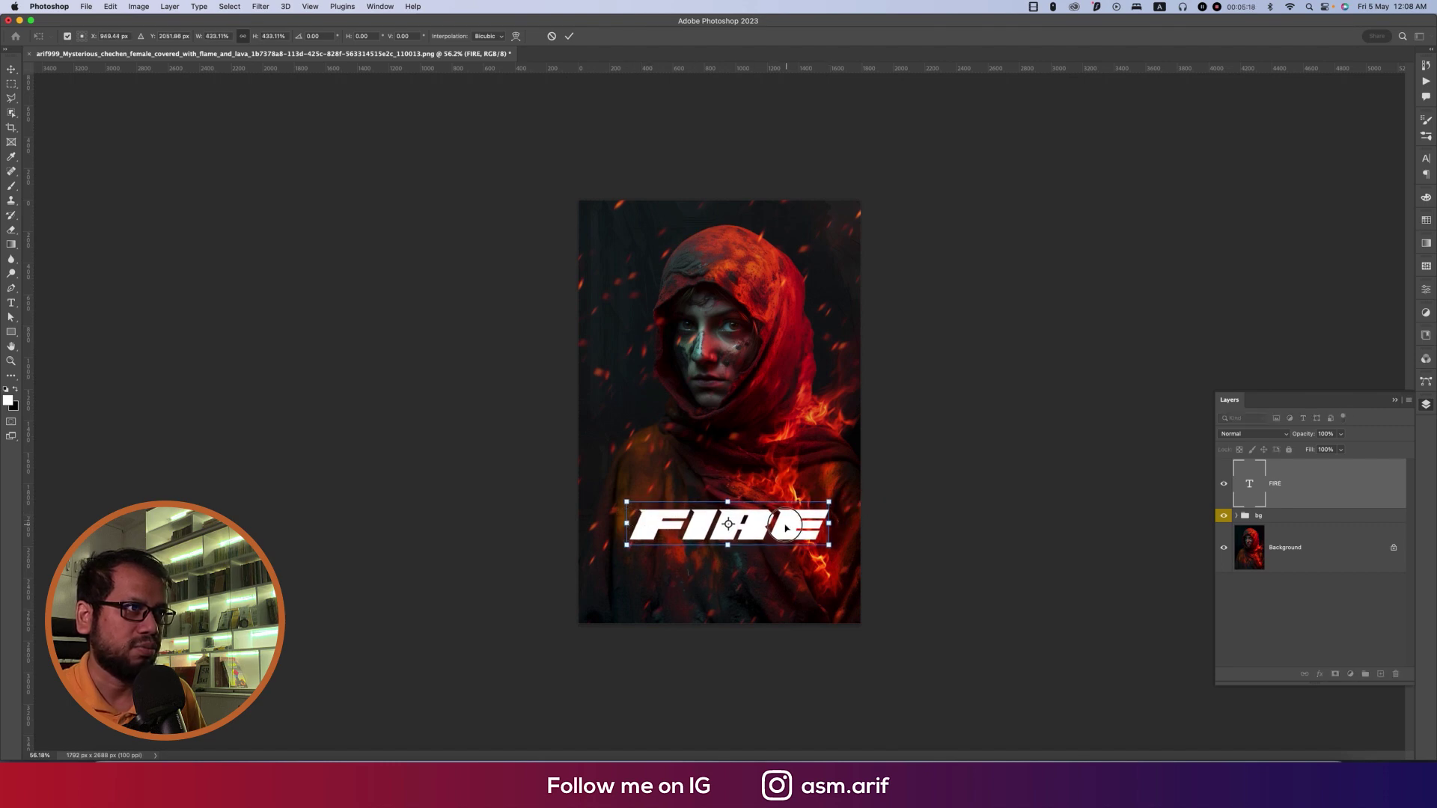
left_click_drag(792, 529, 783, 529)
key("Return")
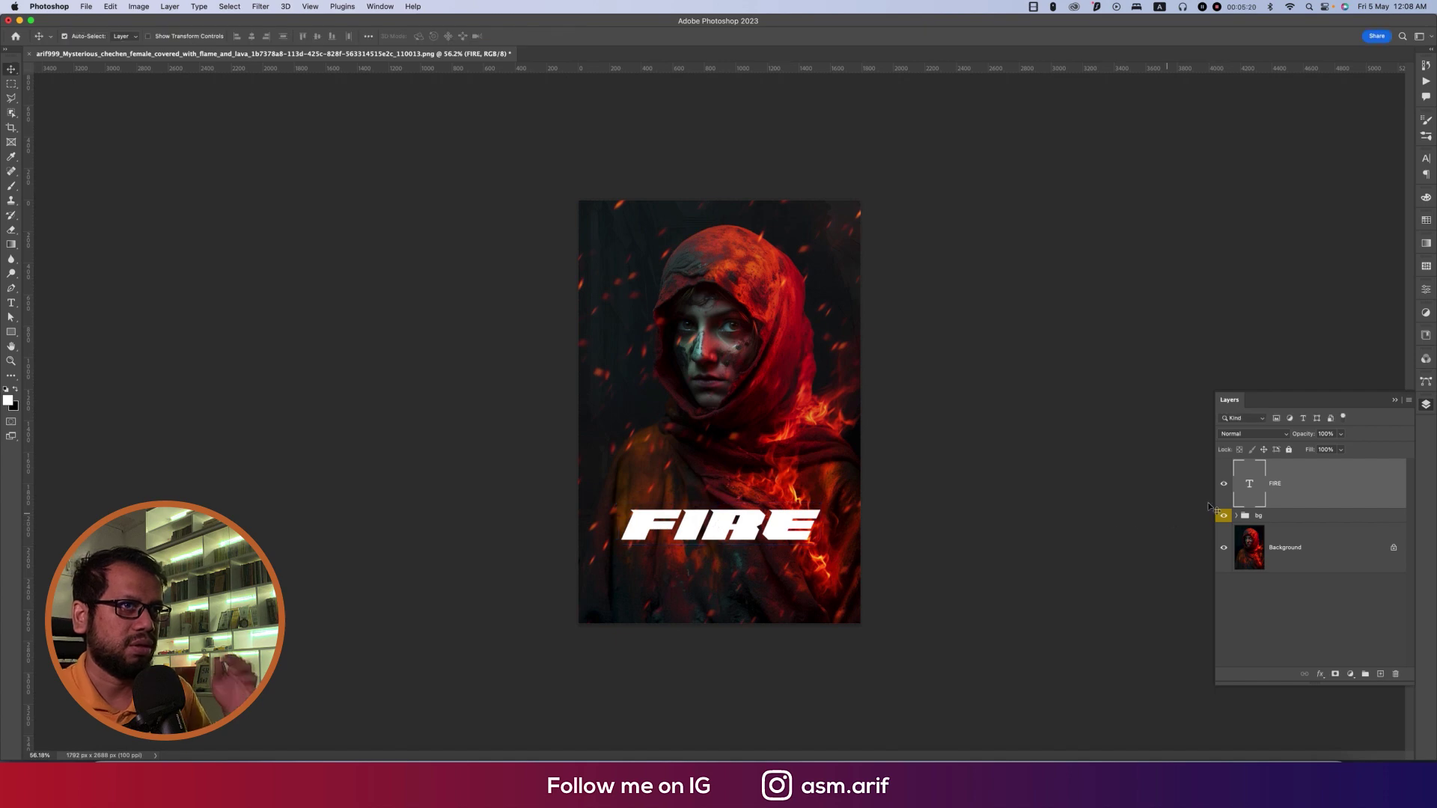
right_click(1310, 490)
Give the FIRE title a Bevel & Emboss style with a pattern Texture and confirm it
left_click(1212, 149)
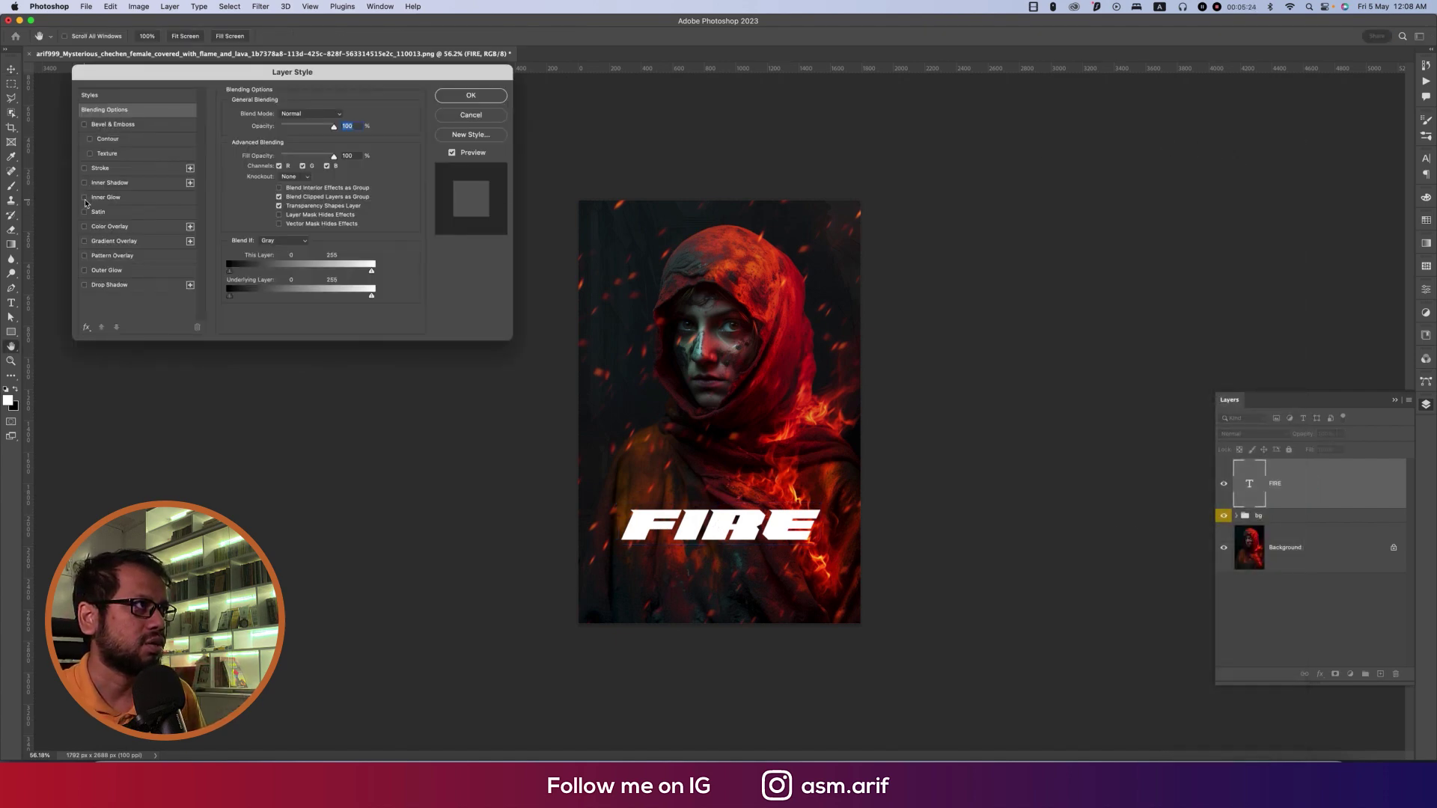
left_click(90, 153)
left_click(107, 154)
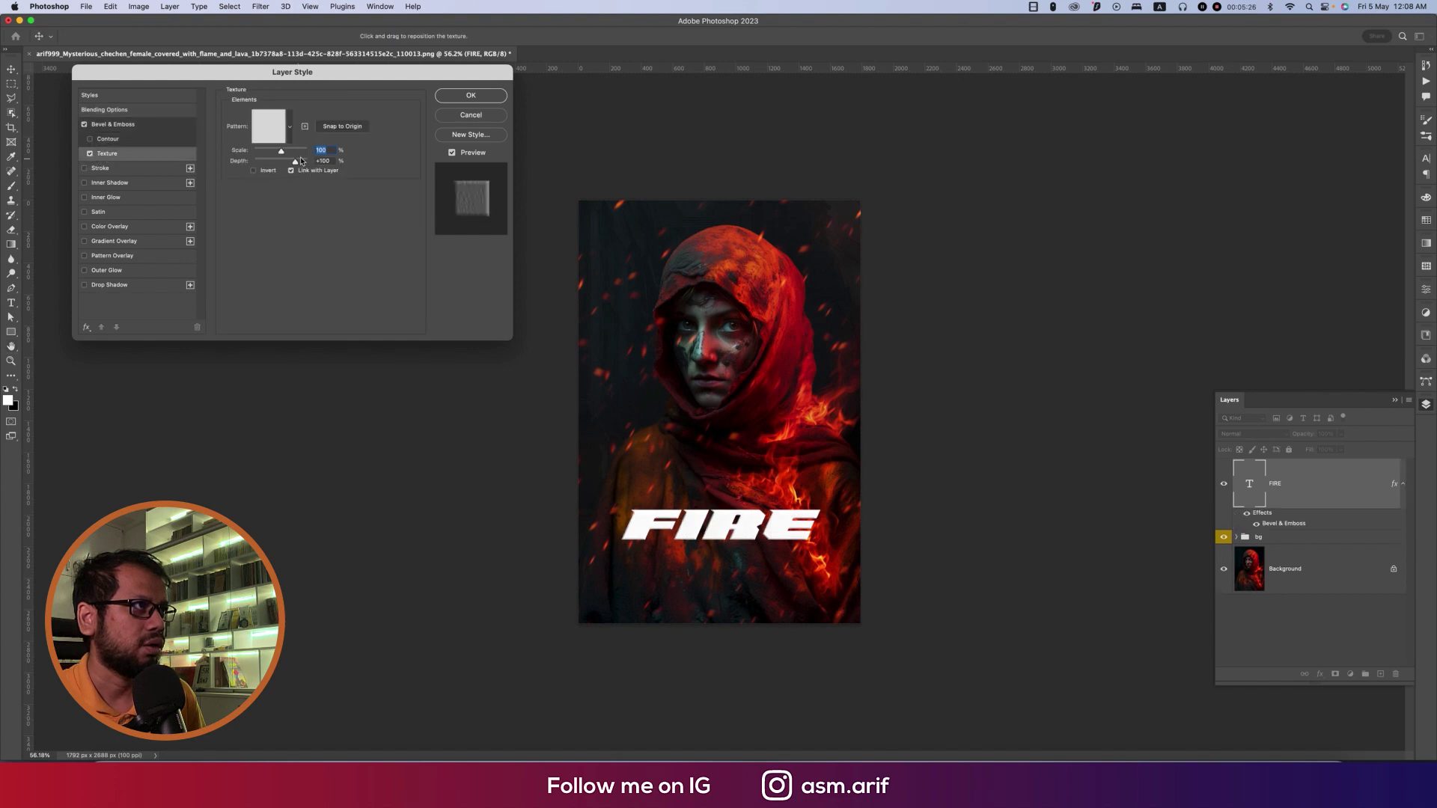
left_click(289, 128)
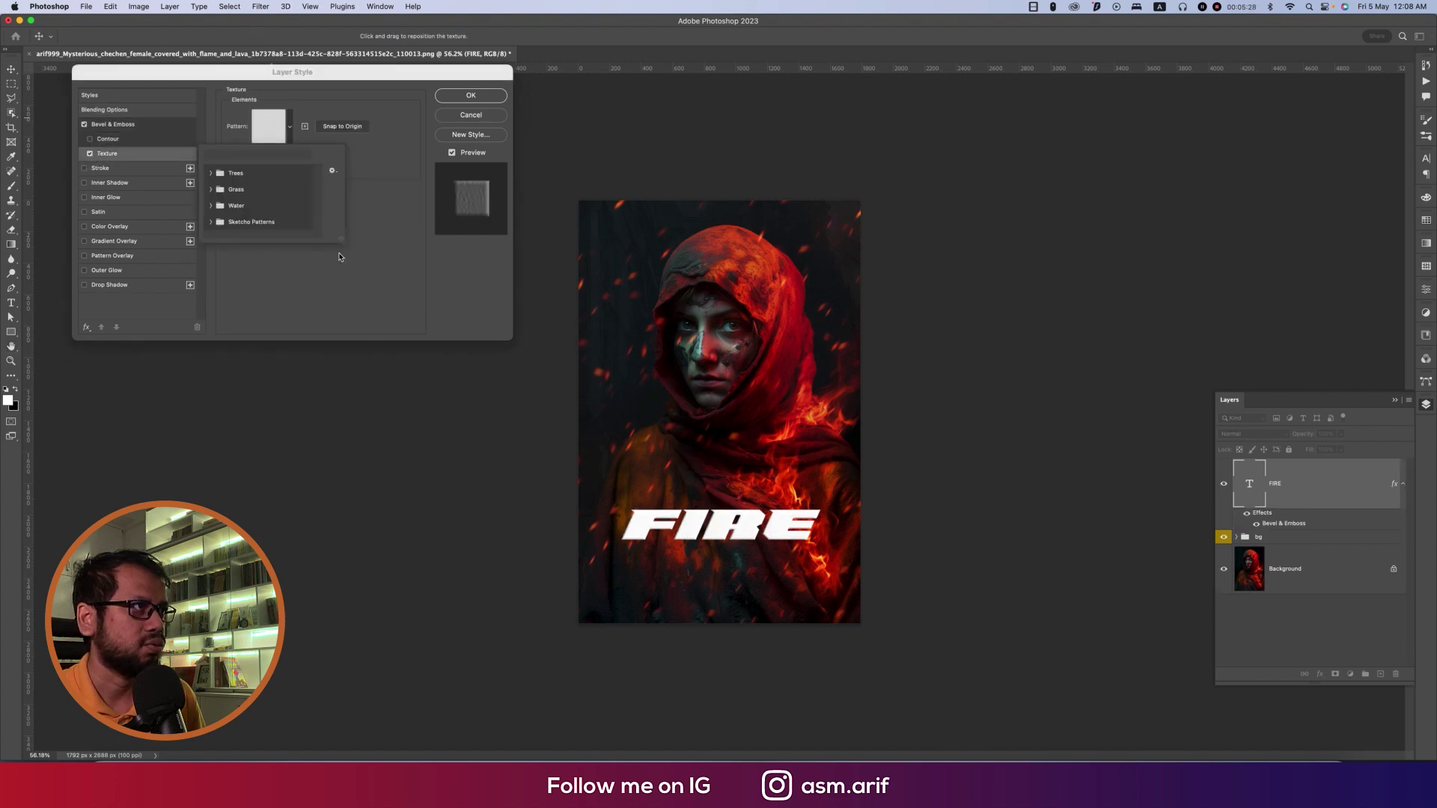
left_click(459, 98)
left_click(459, 98)
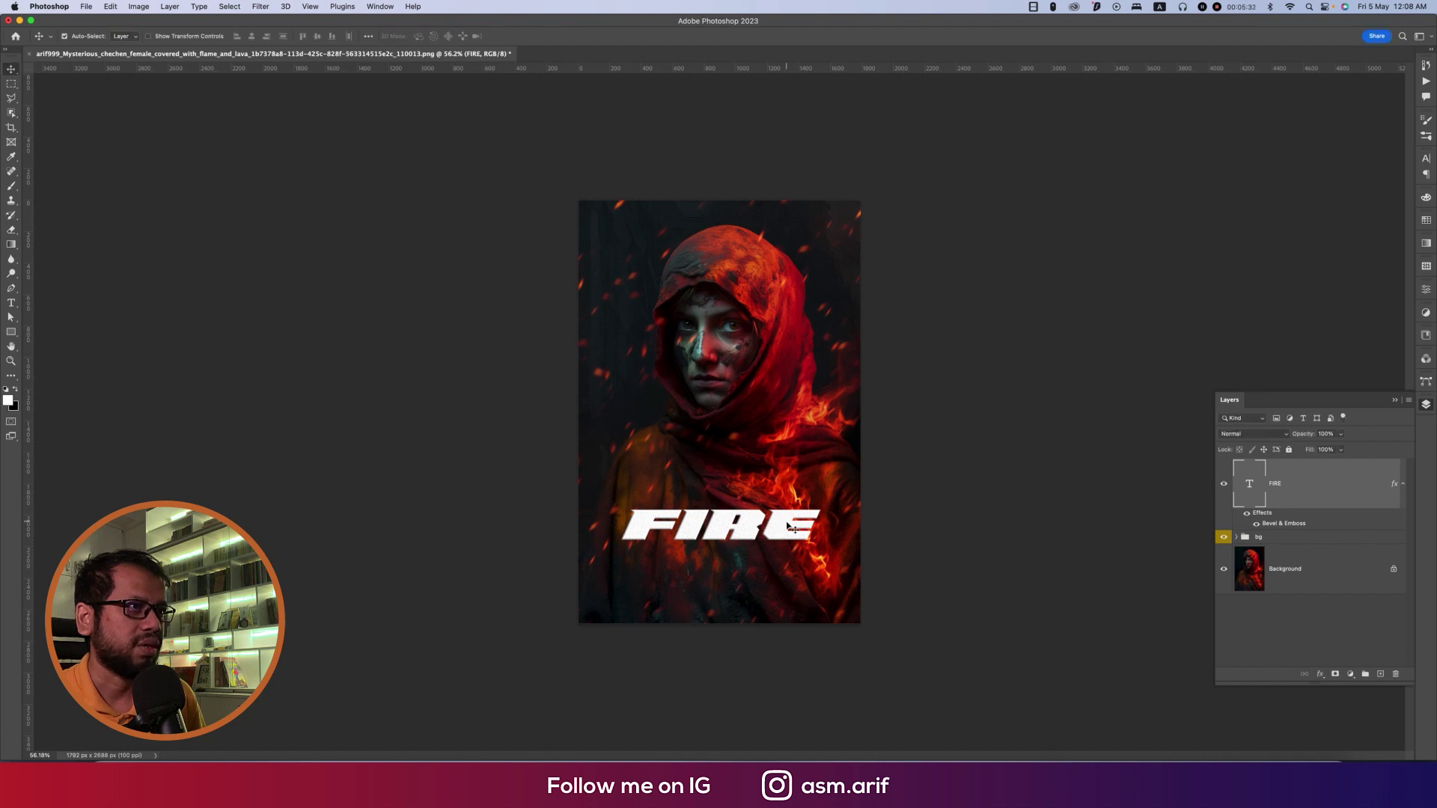
left_click(86, 12)
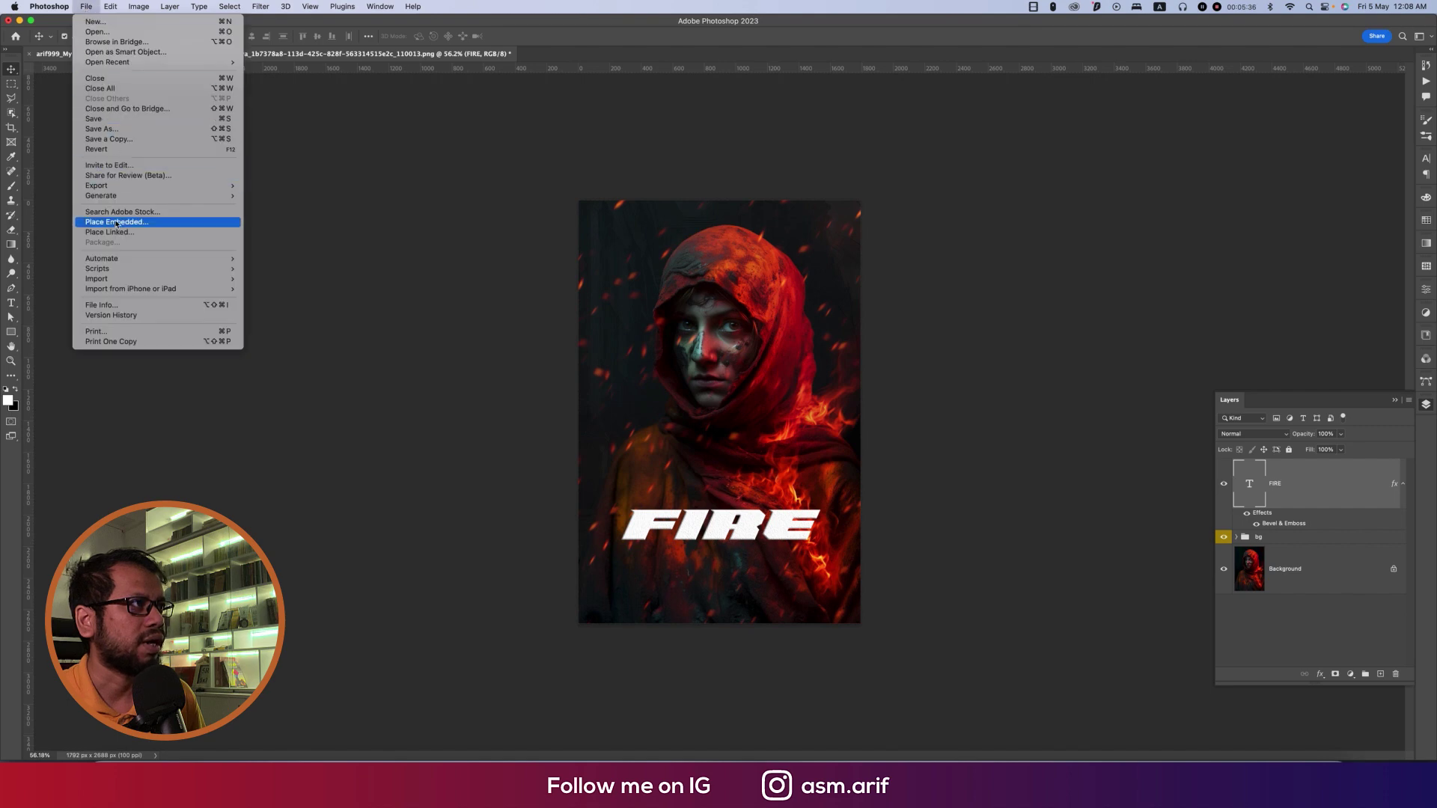
Place the pngkit_awards-png_2049865 laurels image from Downloads as an embedded layer just above FIRE
left_click(613, 416)
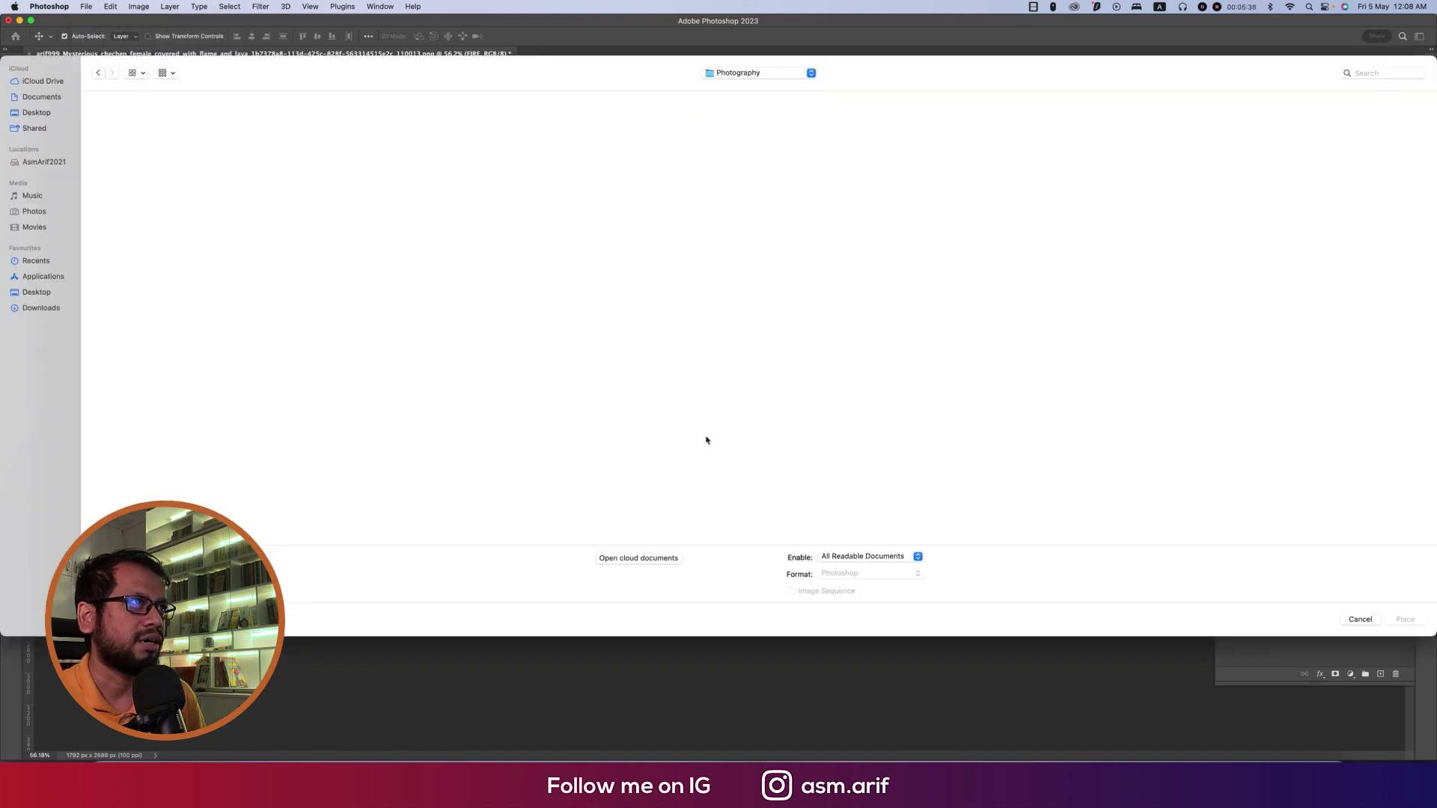
left_click(45, 308)
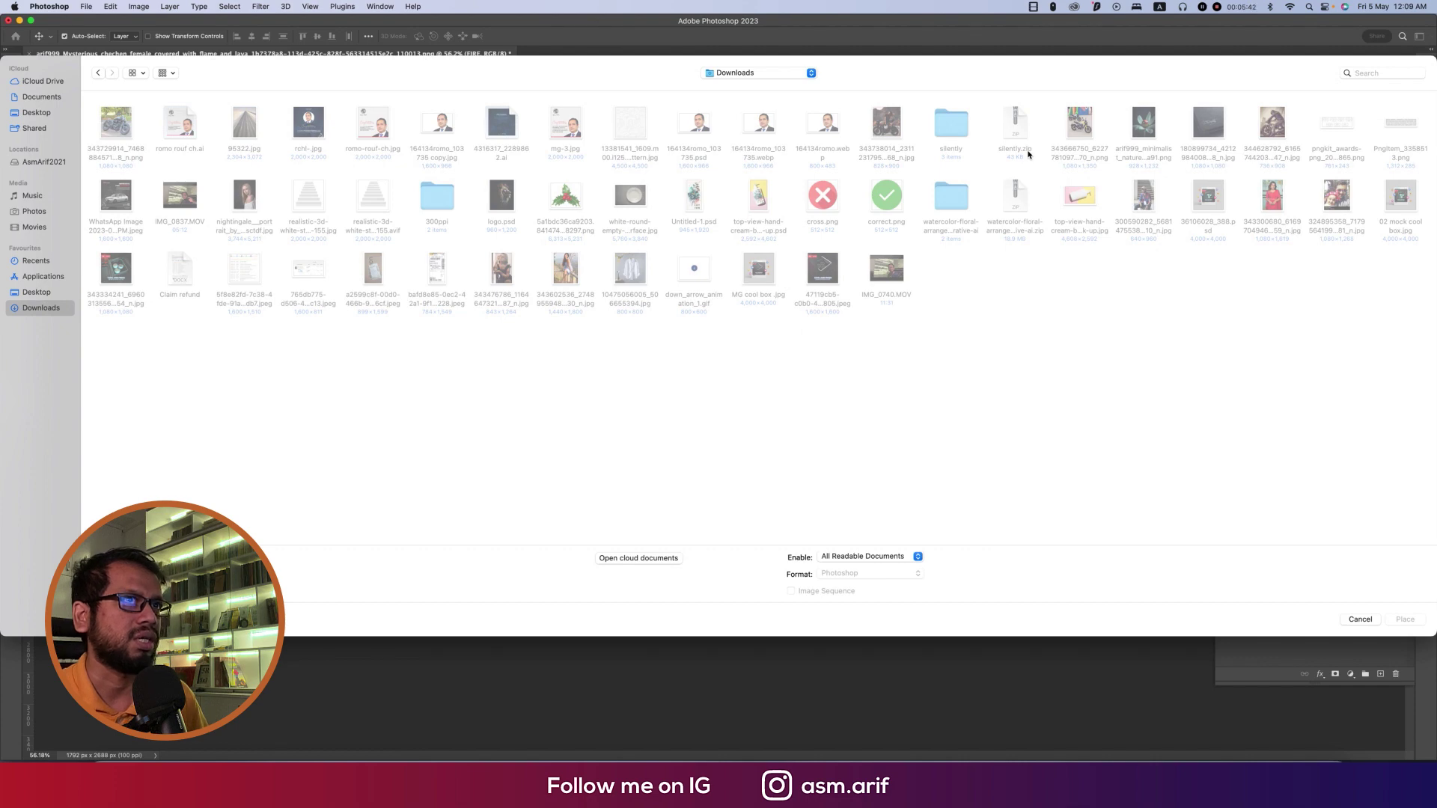
double_click(1340, 124)
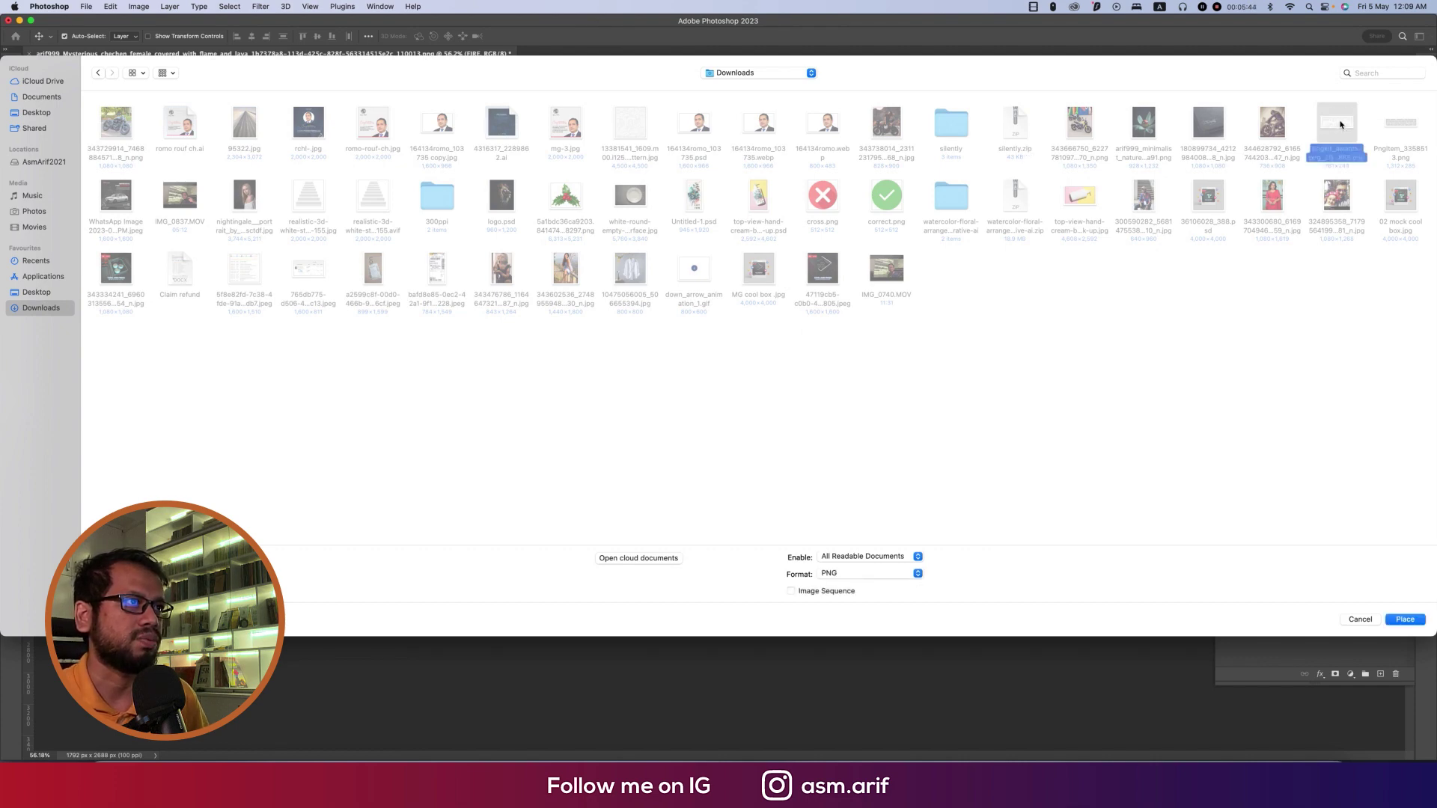
left_click_drag(733, 412, 733, 466)
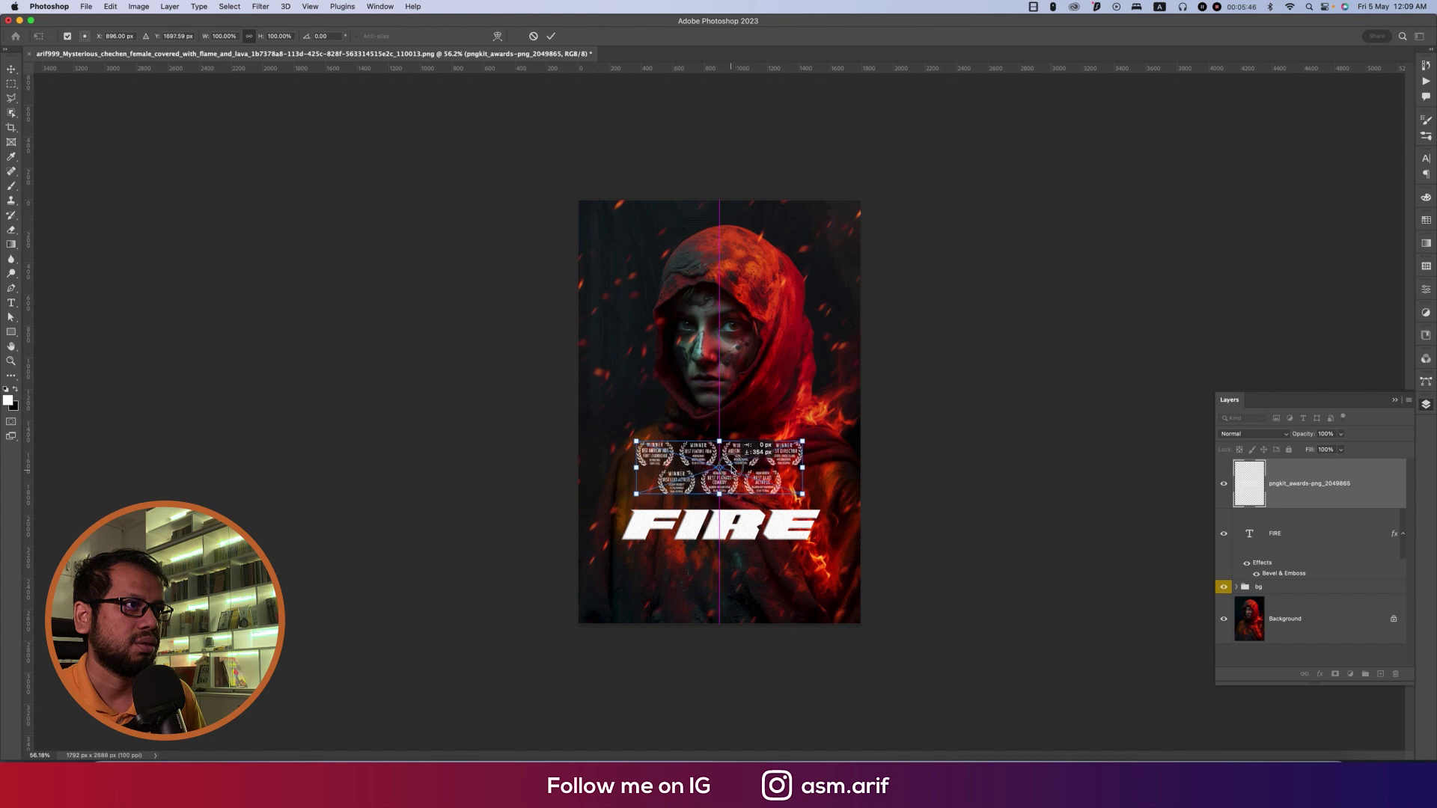
key("Return")
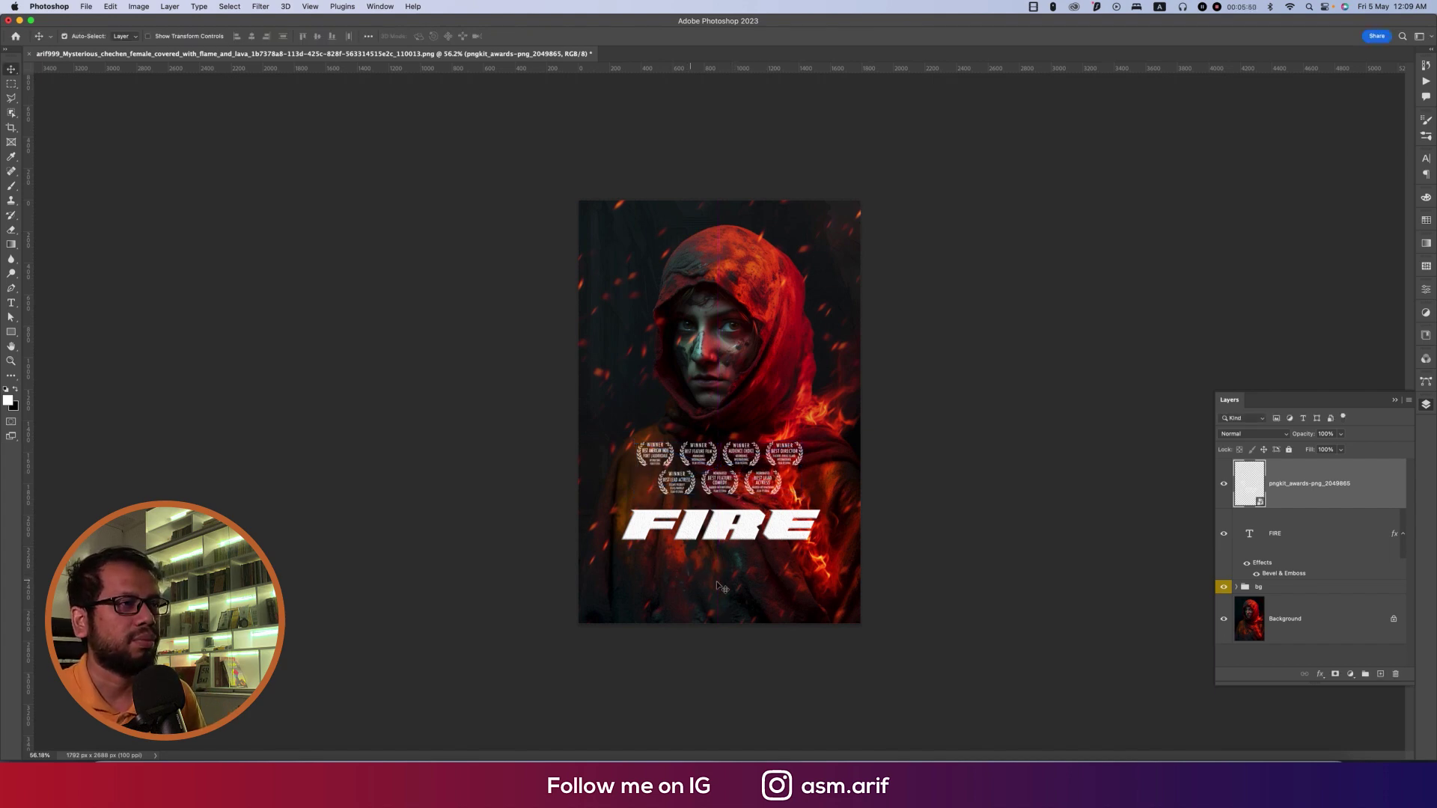
Add a text line reading '30 JUNE 2023' below the FIRE title
scroll(732, 595, "up", 3)
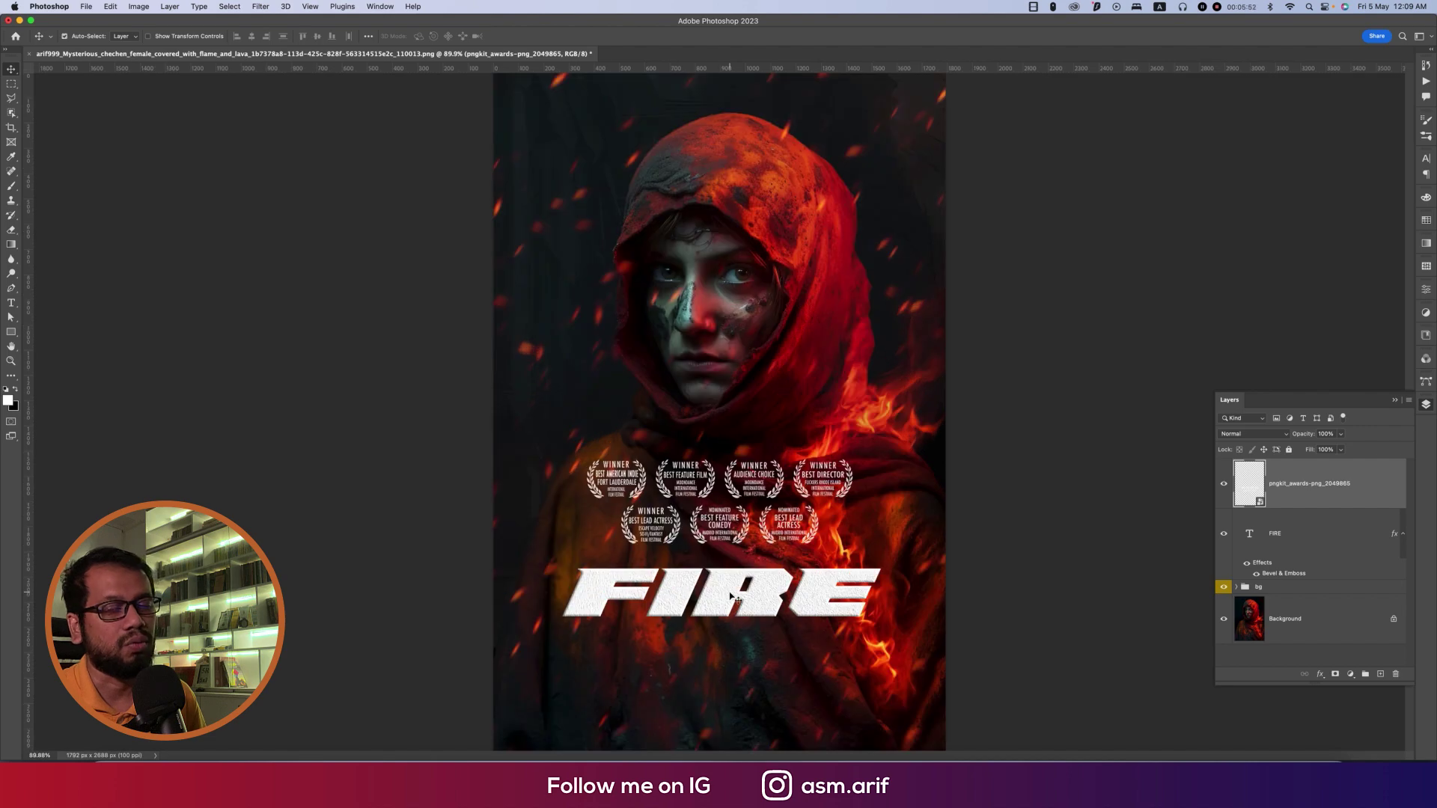
key("t")
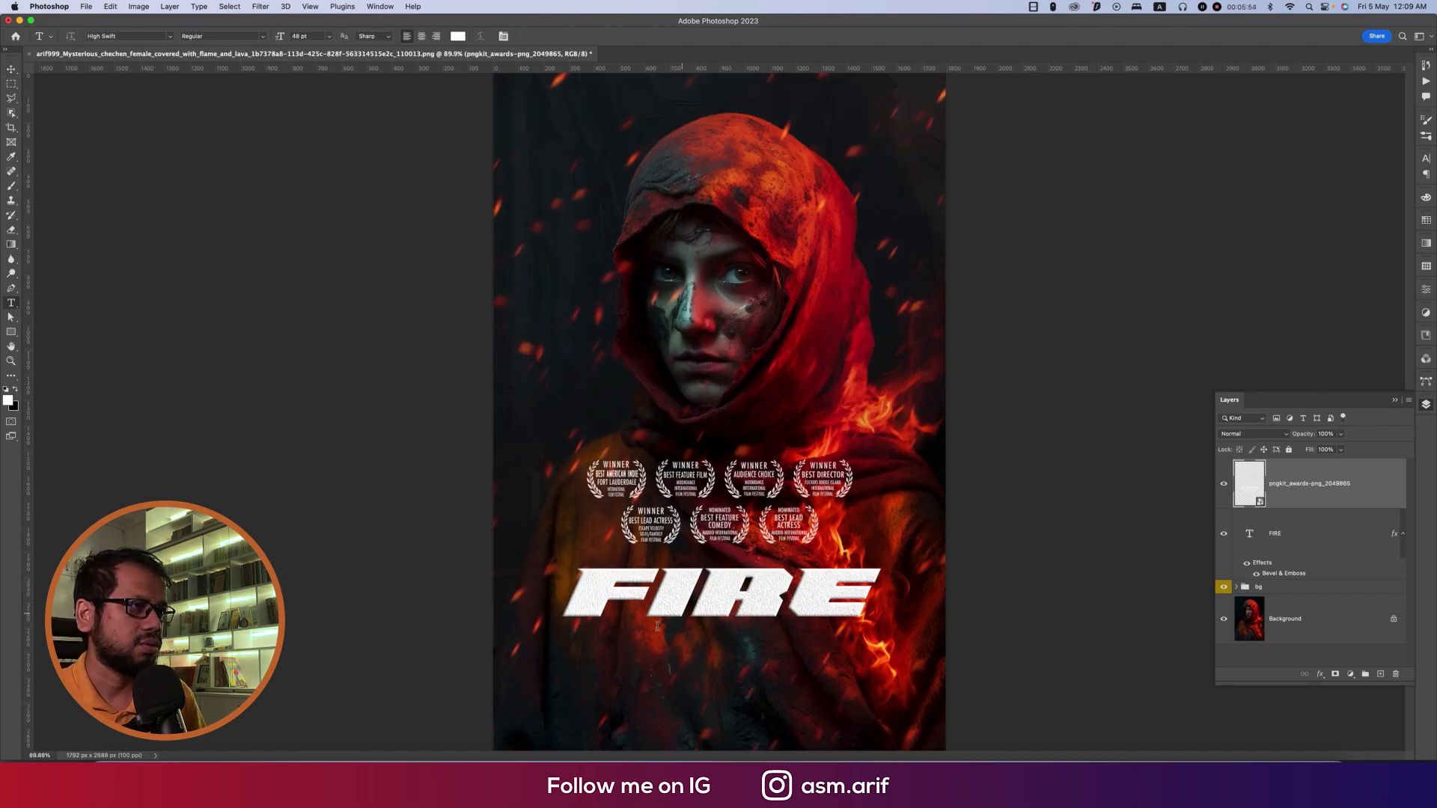
left_click(599, 669)
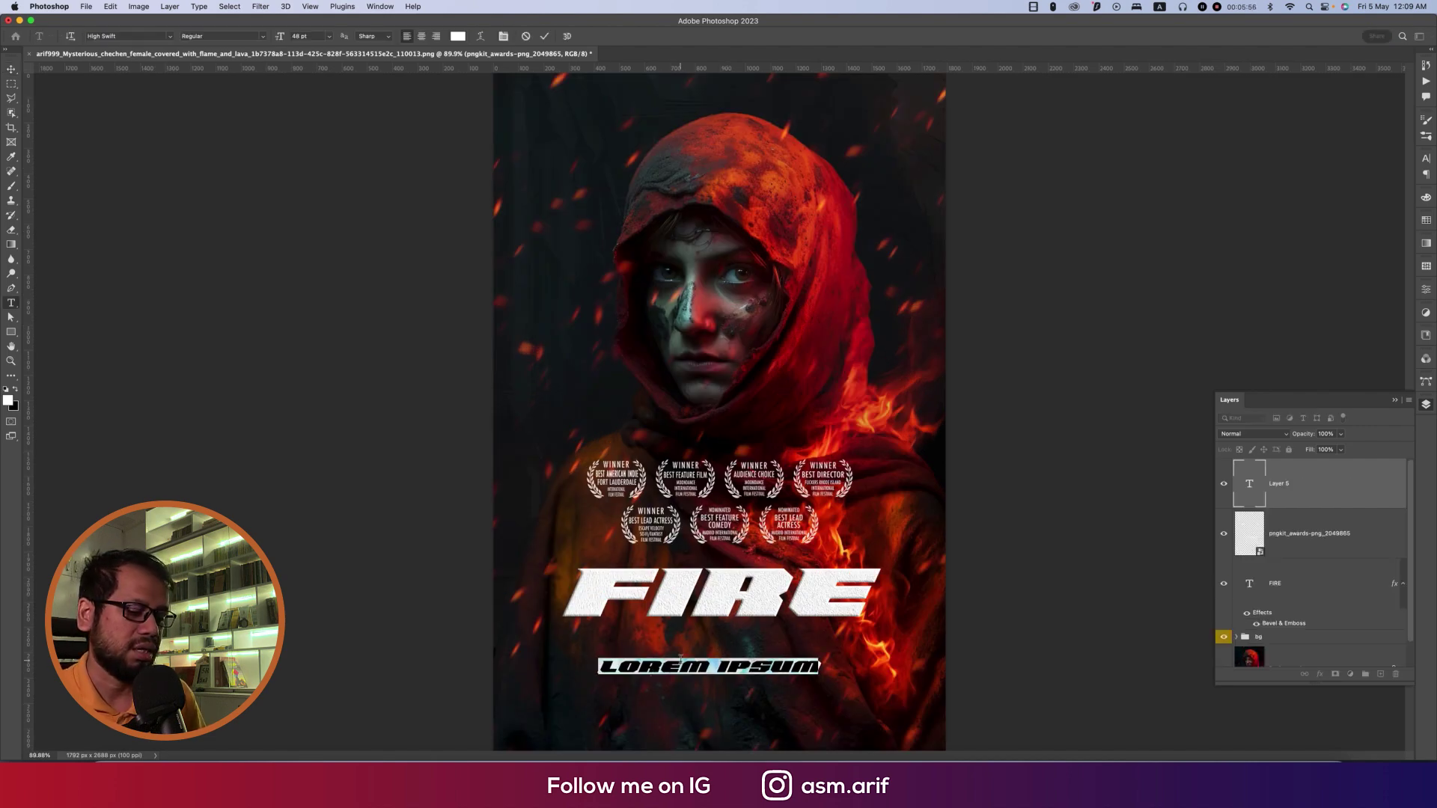
type("30")
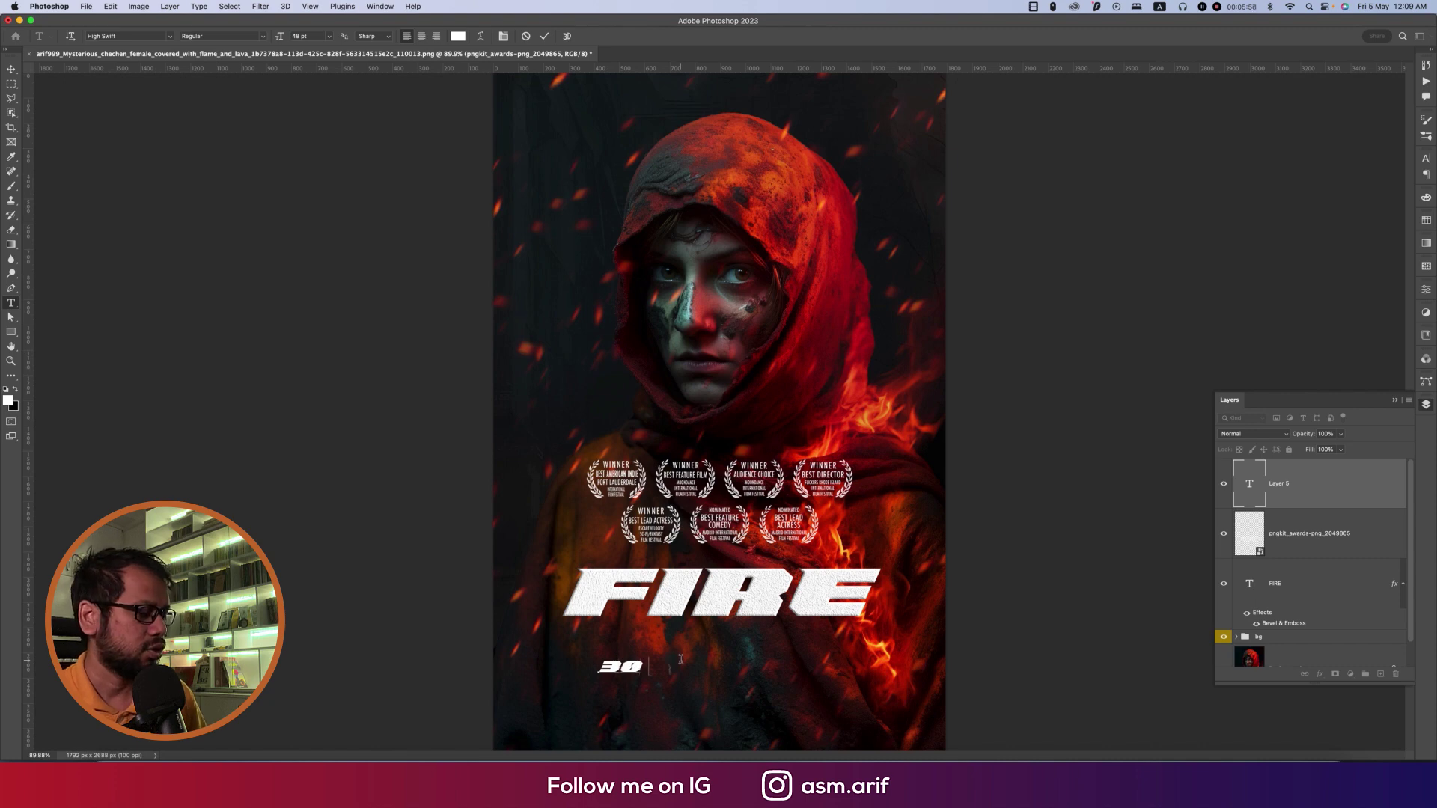
type(" JUN")
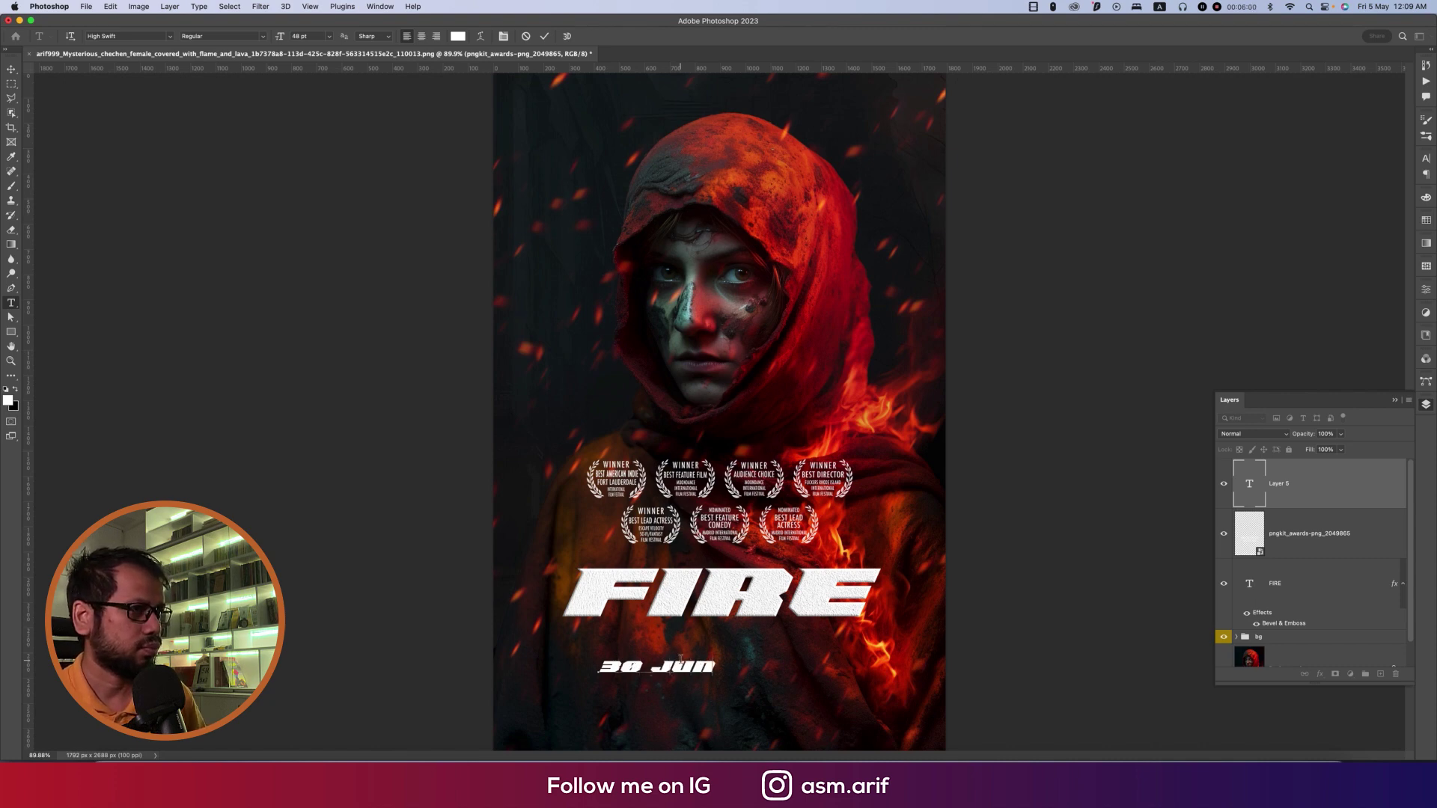
type("E 2023")
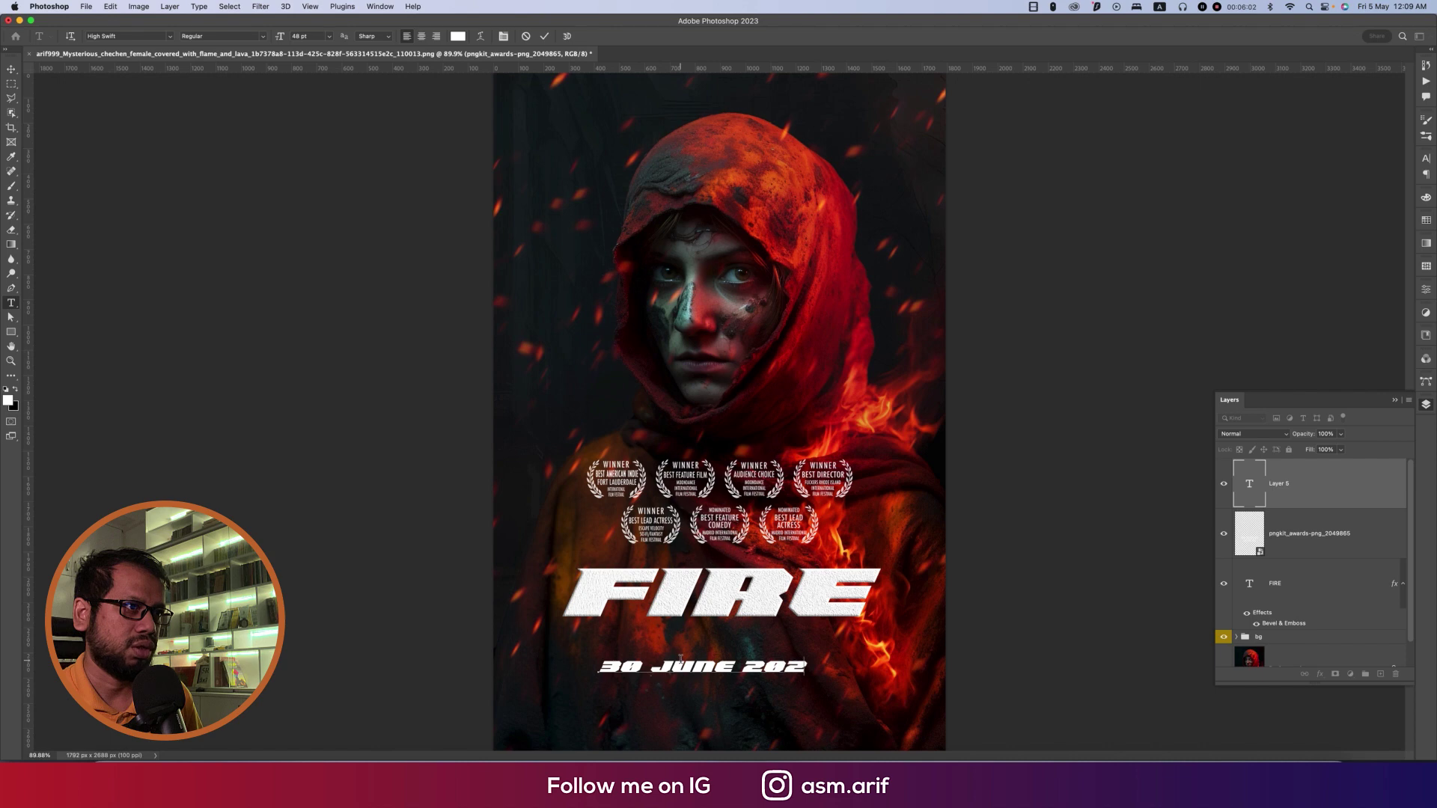
left_click(11, 68)
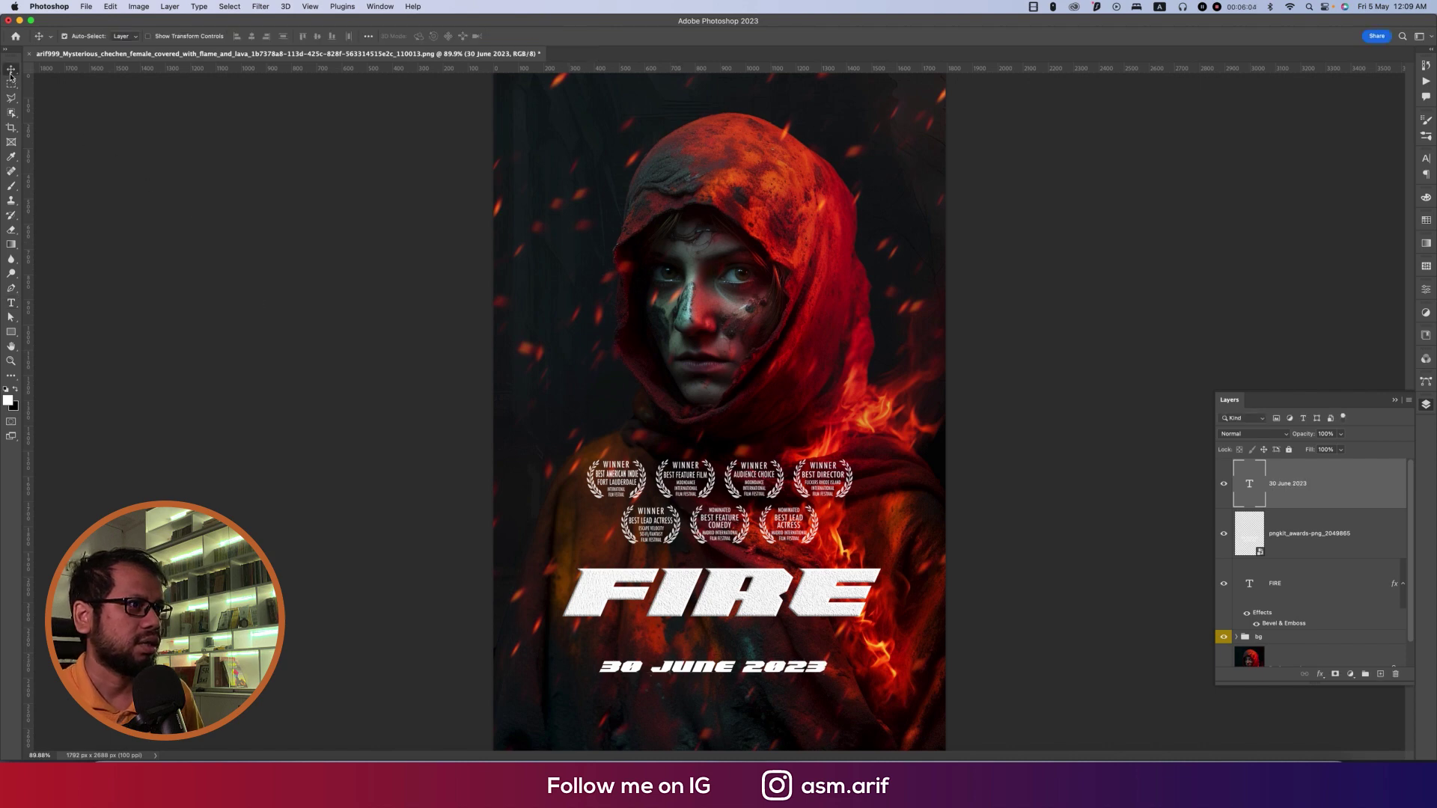
Move the date up under FIRE and centre it horizontally on the canvas
left_click_drag(702, 670, 698, 650)
key("super+a")
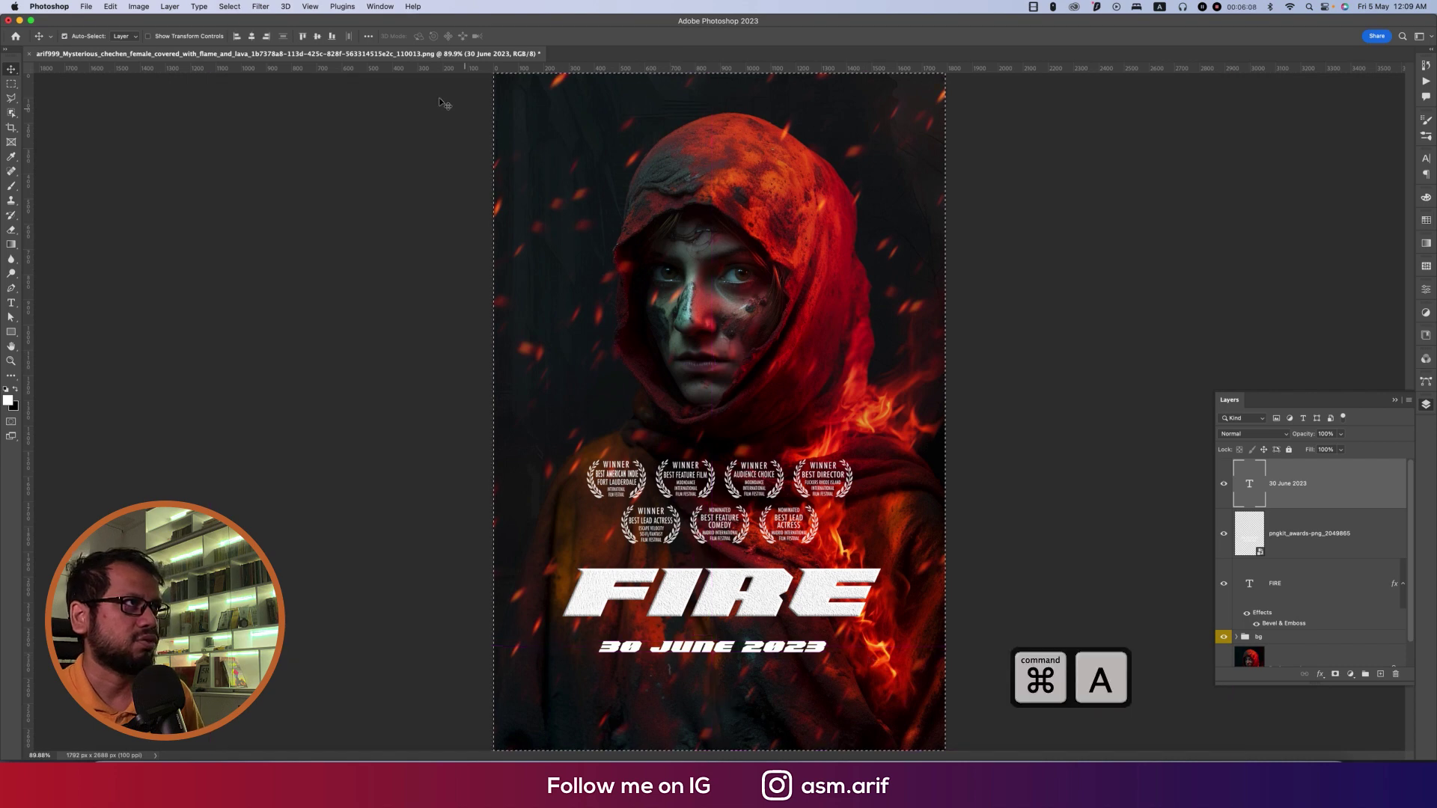
left_click(251, 35)
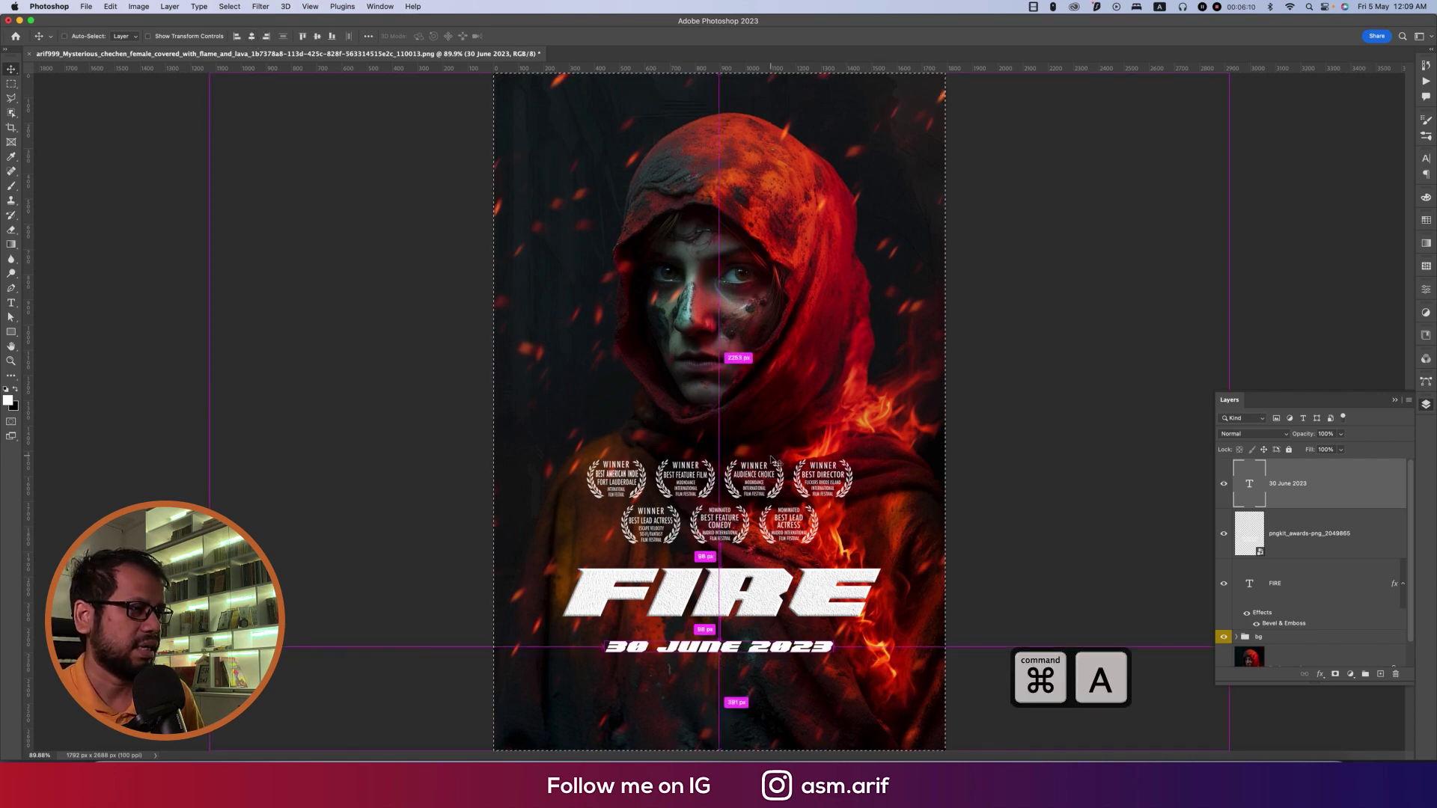
key("super+d")
Give the 30 June 2023 date layer a Bevel & Emboss with Texture
right_click(1317, 512)
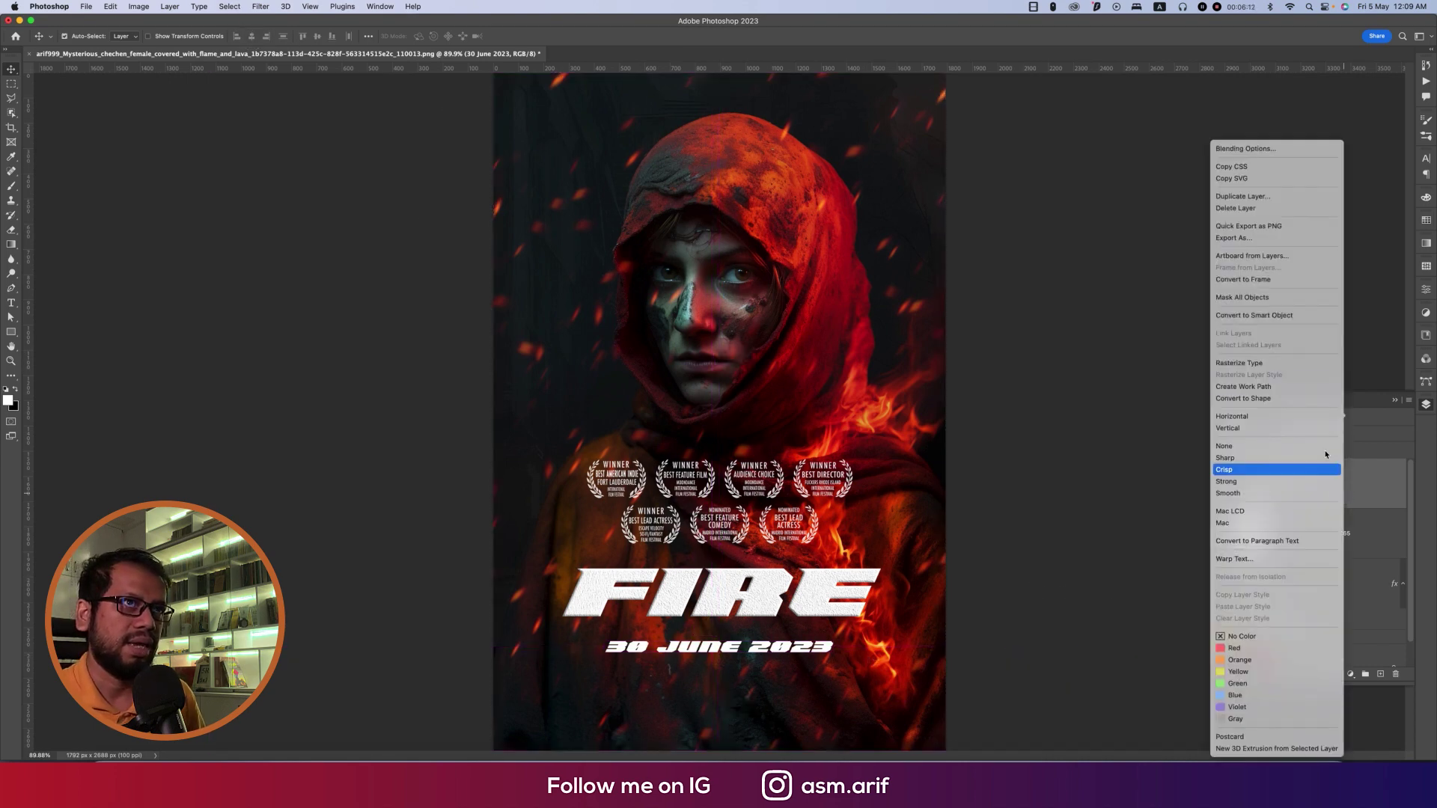
left_click(1246, 150)
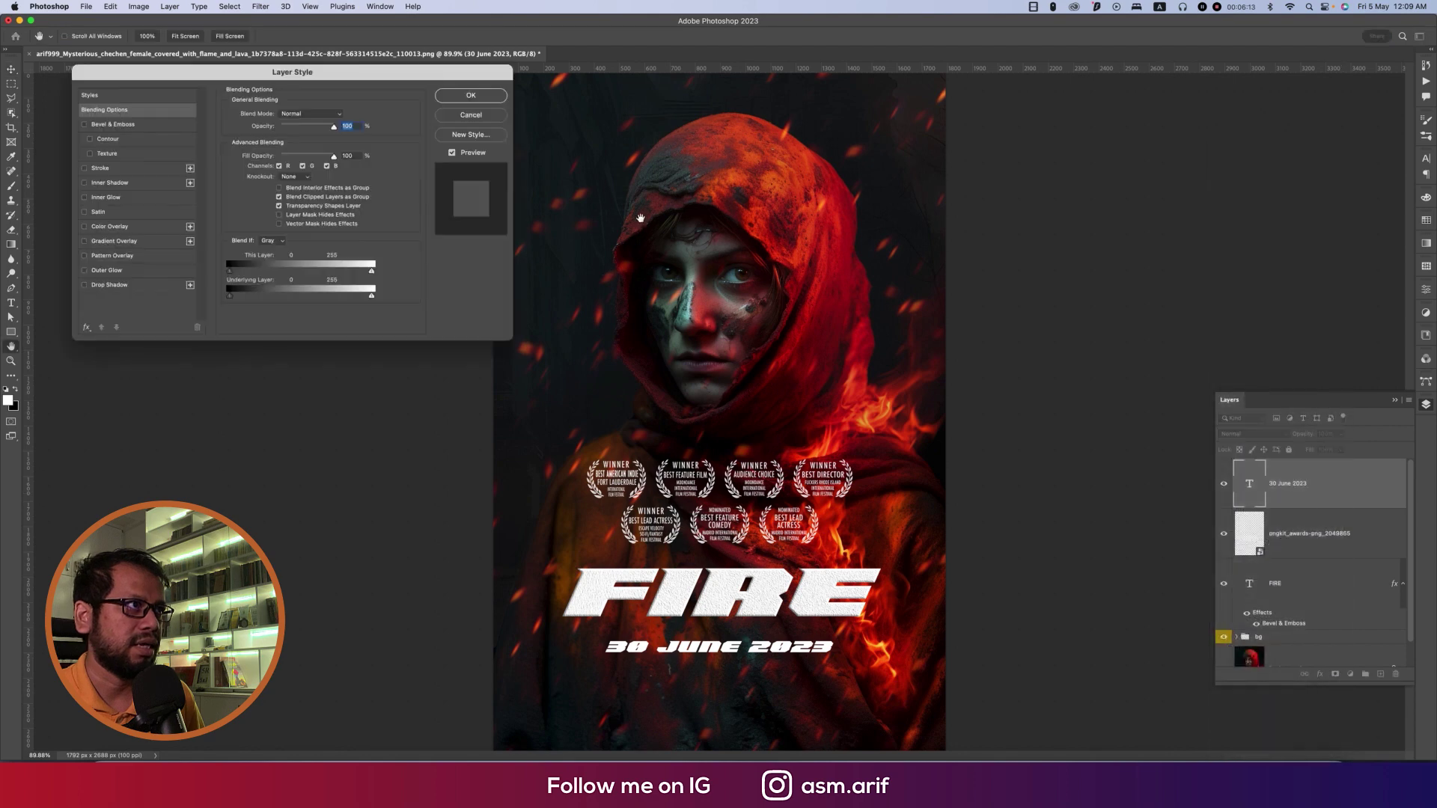
left_click(90, 154)
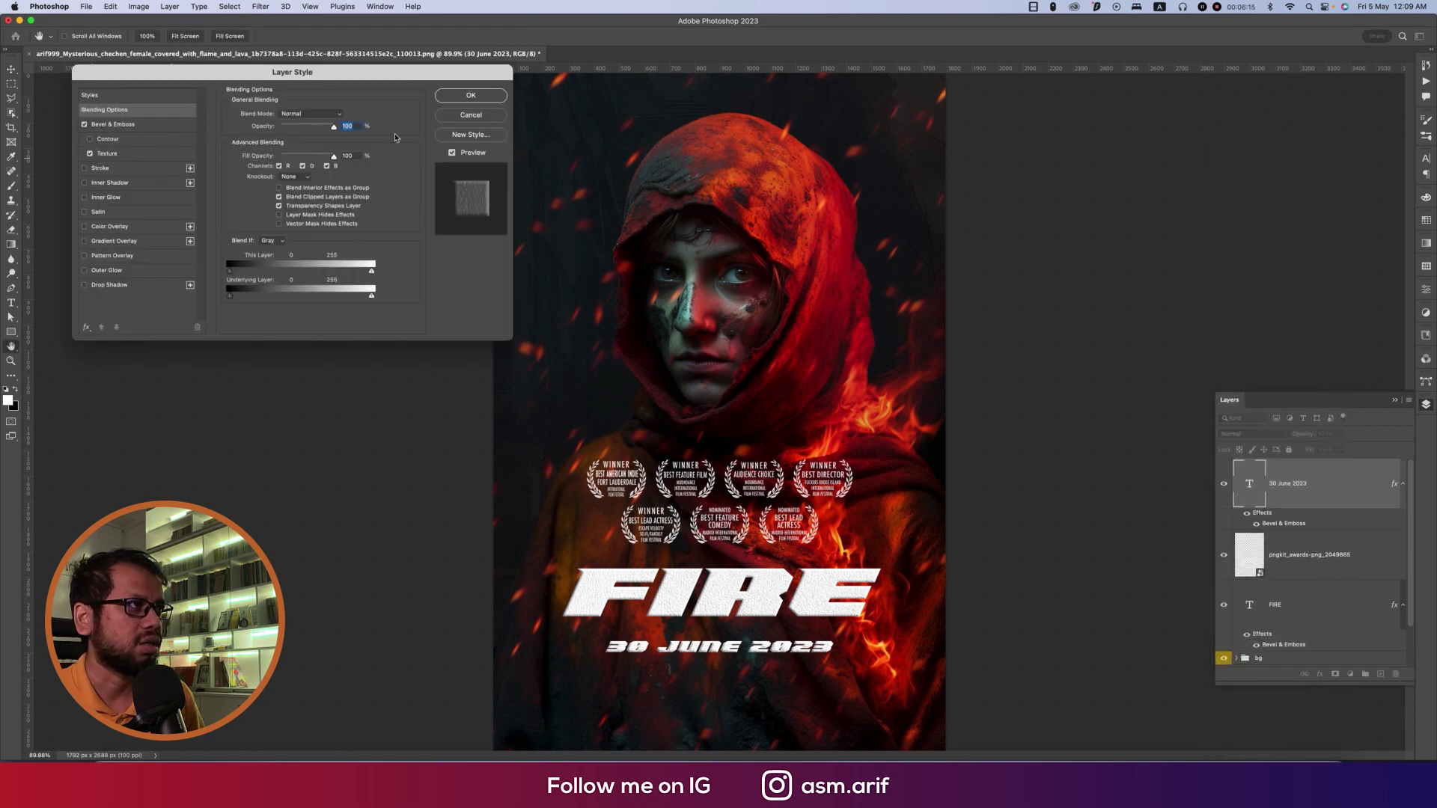
left_click(462, 96)
Add a Drop Shadow to the FIRE title, pushed lower with 61% opacity
left_click(818, 584)
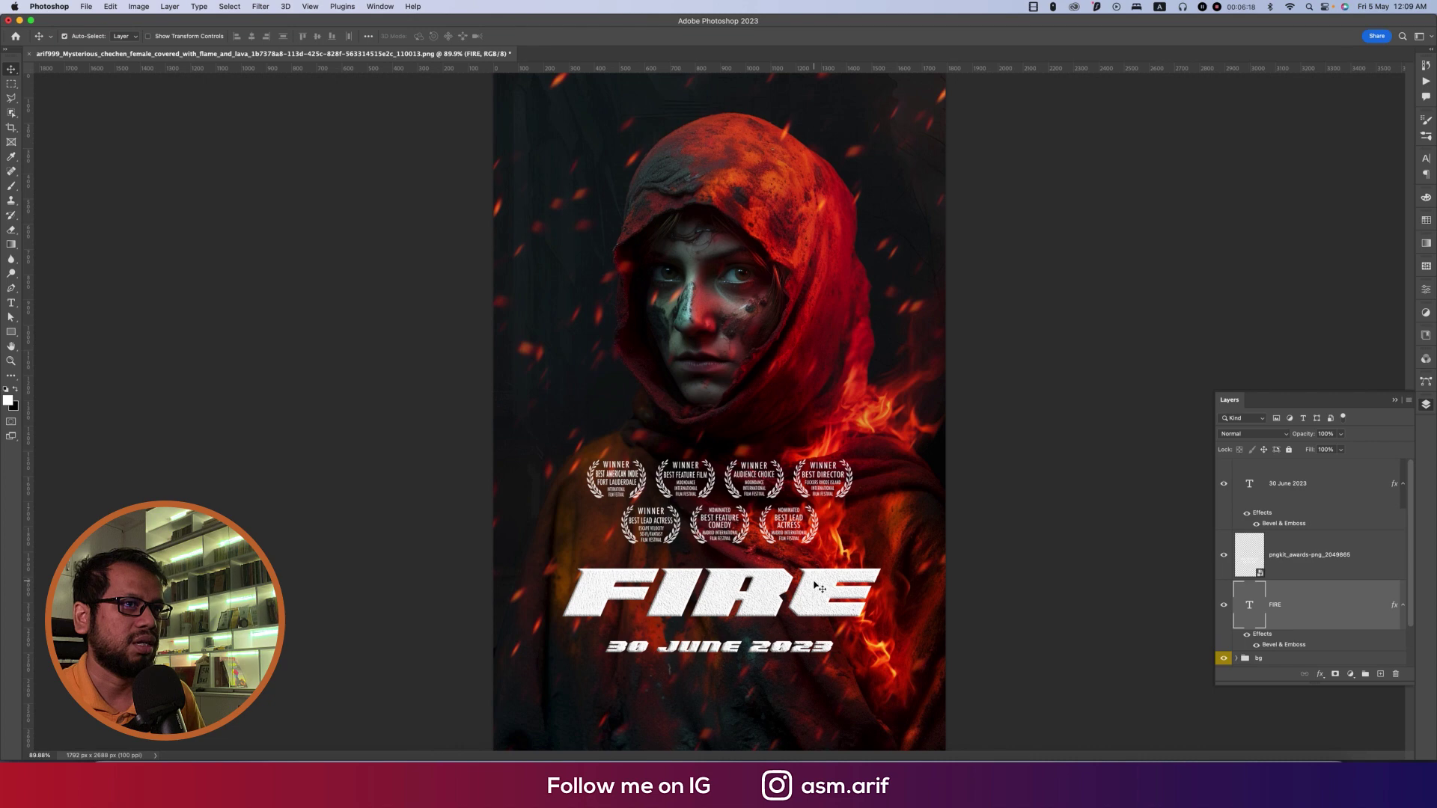
right_click(1329, 612)
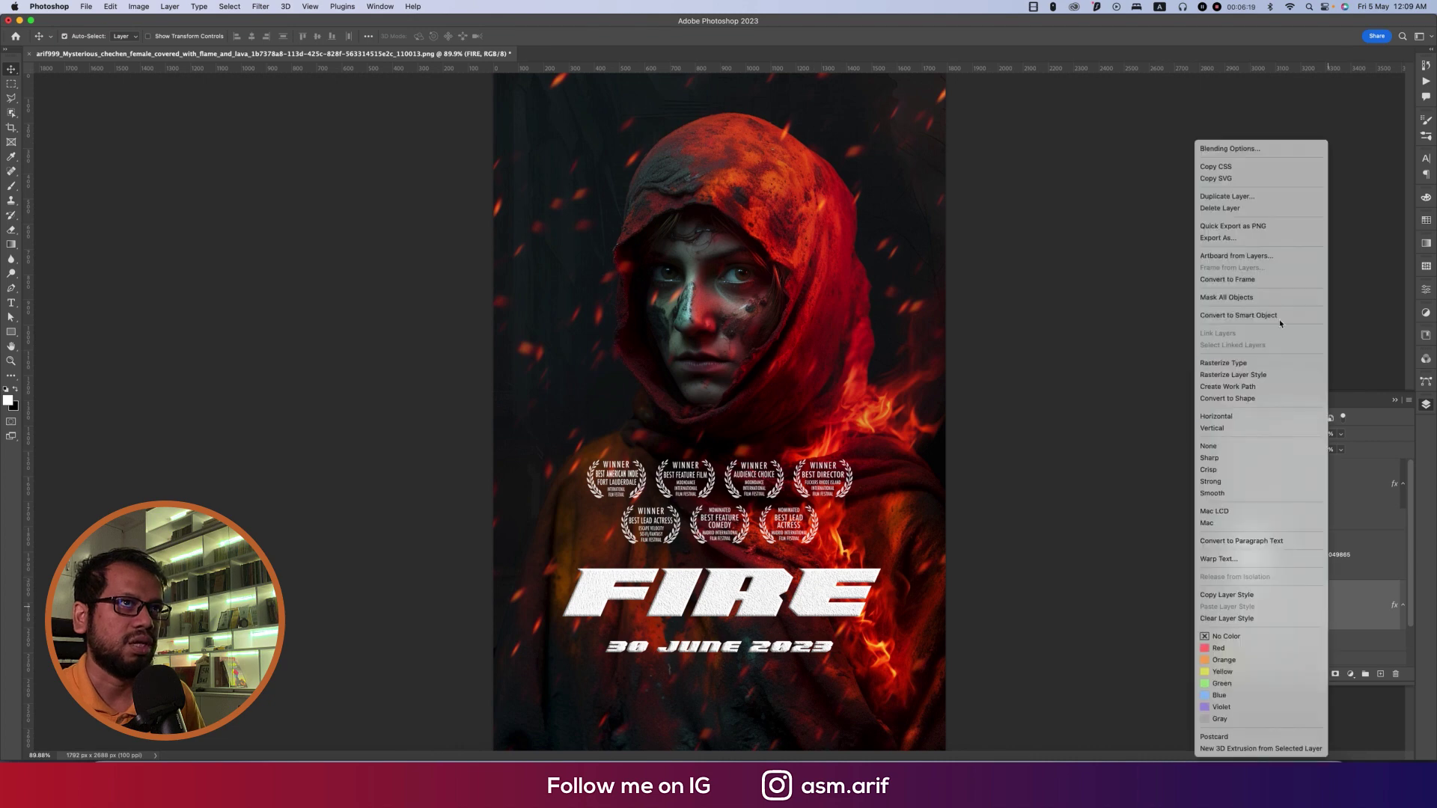
left_click(1250, 151)
left_click(85, 285)
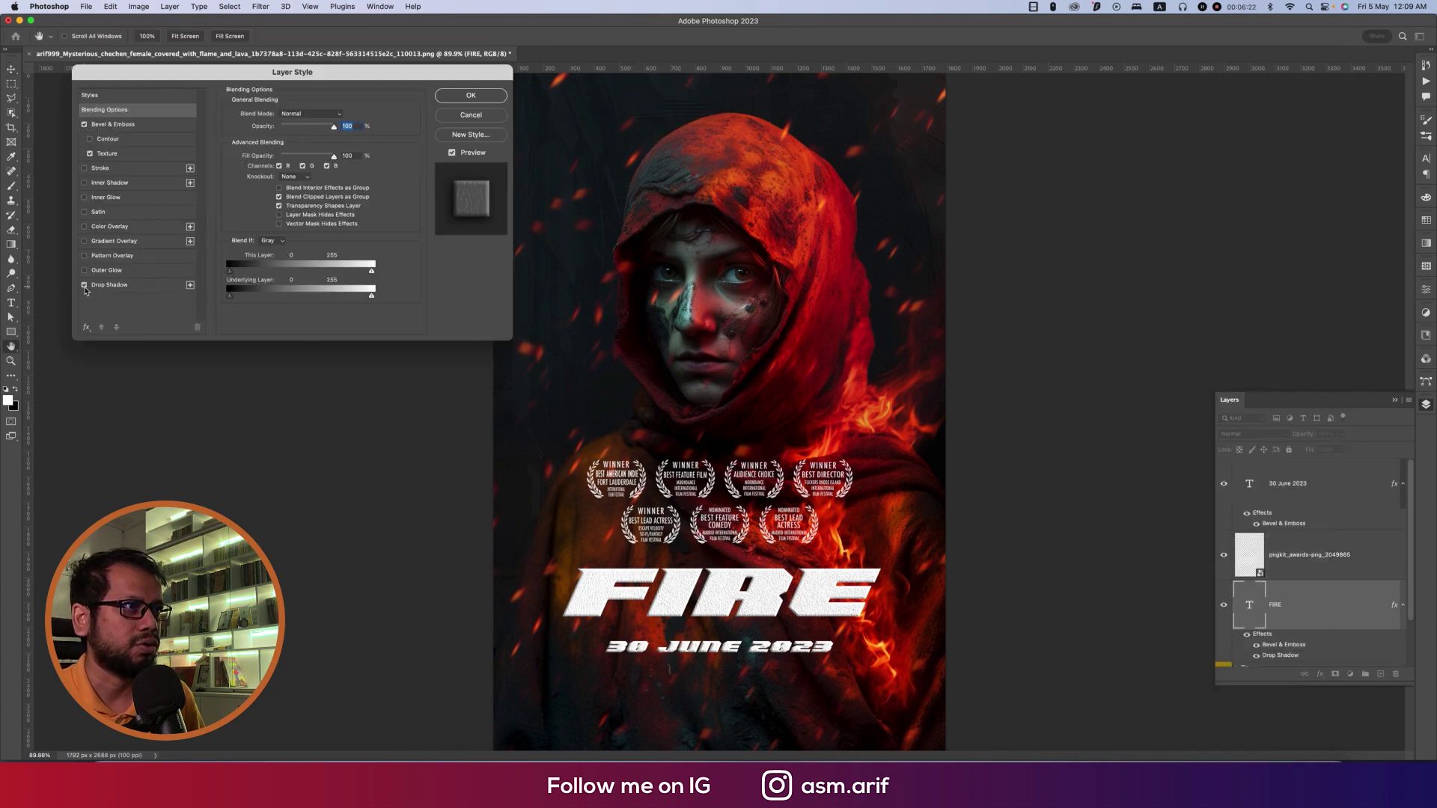
left_click(109, 285)
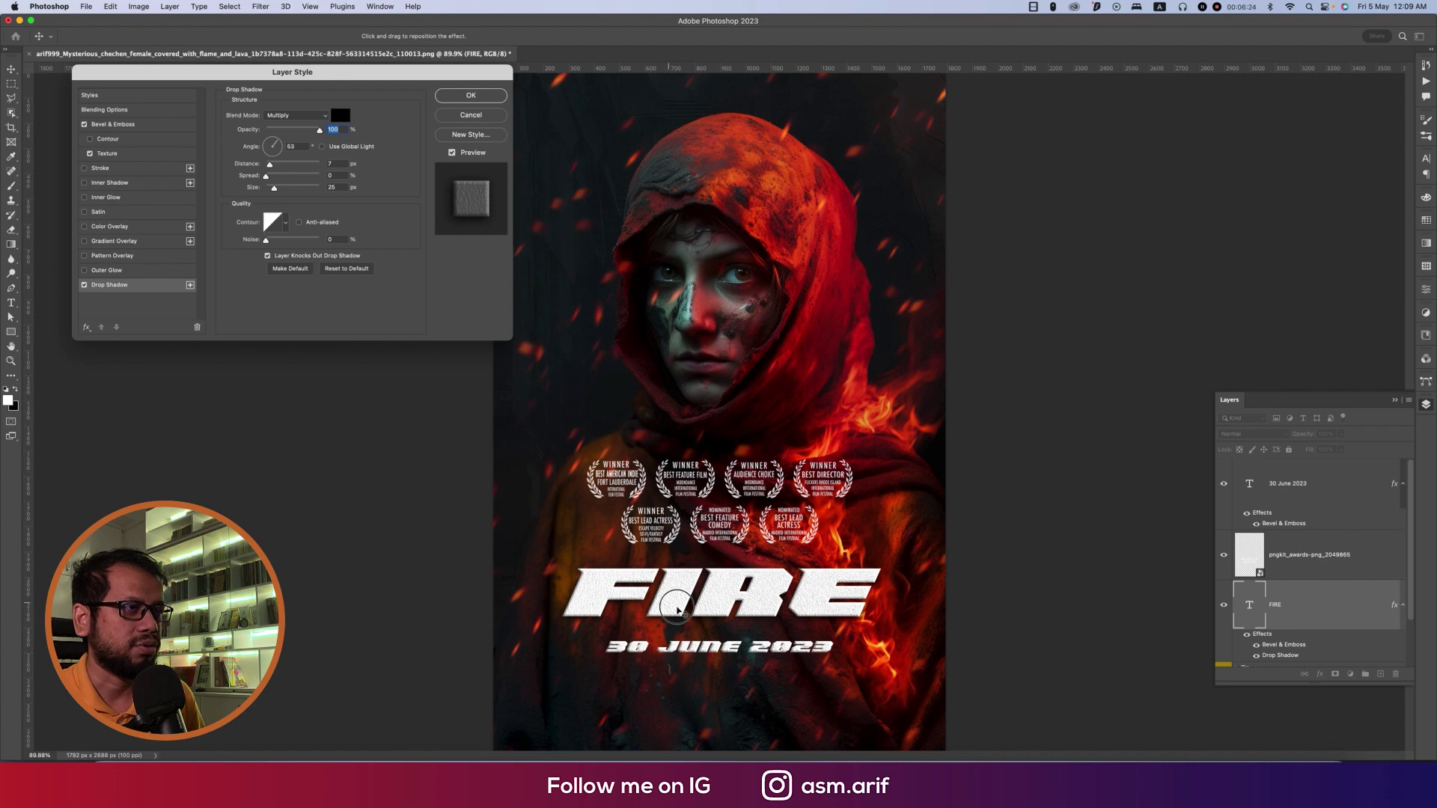
left_click_drag(676, 606, 681, 615)
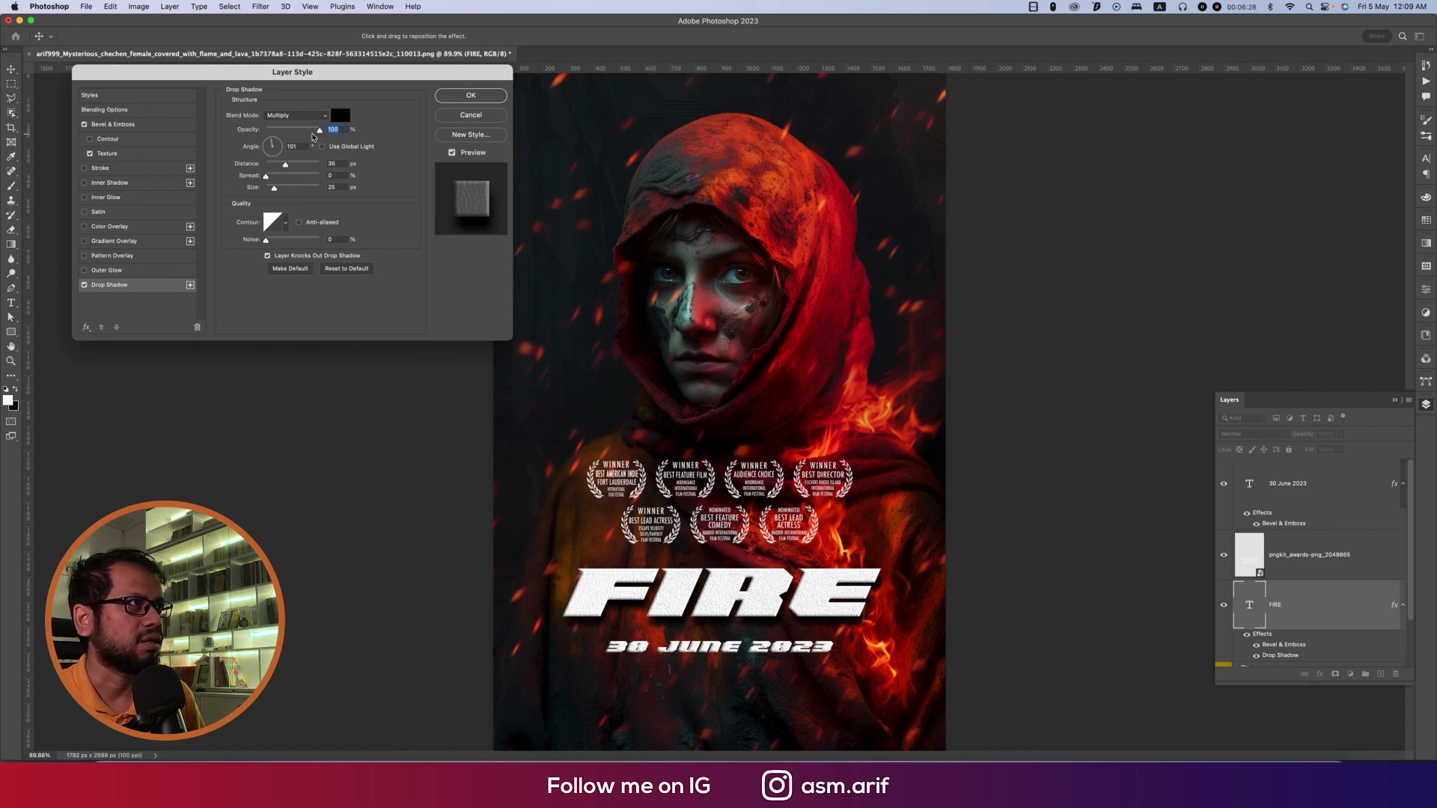
left_click_drag(319, 130, 298, 133)
left_click(470, 96)
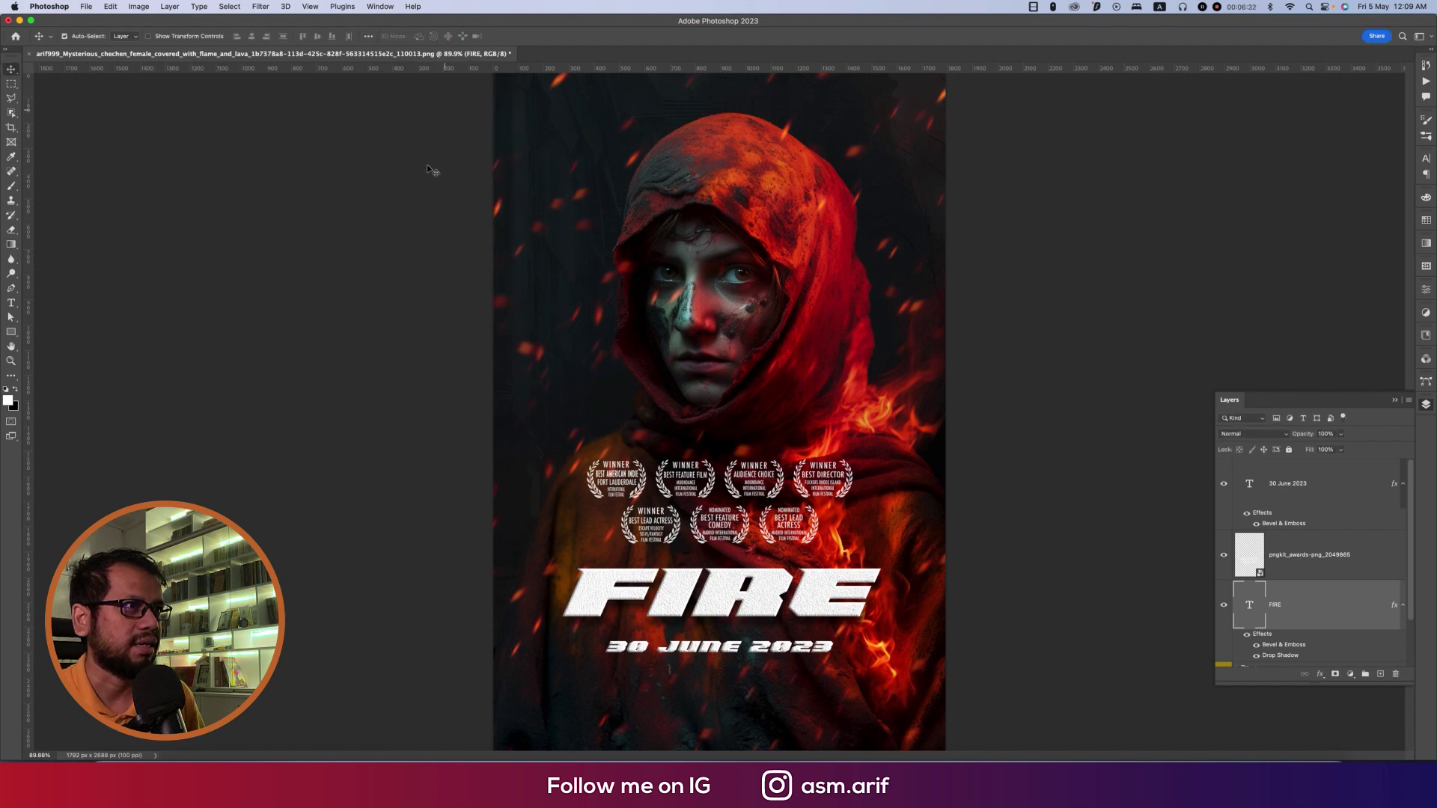
scroll(361, 455, "down", 3)
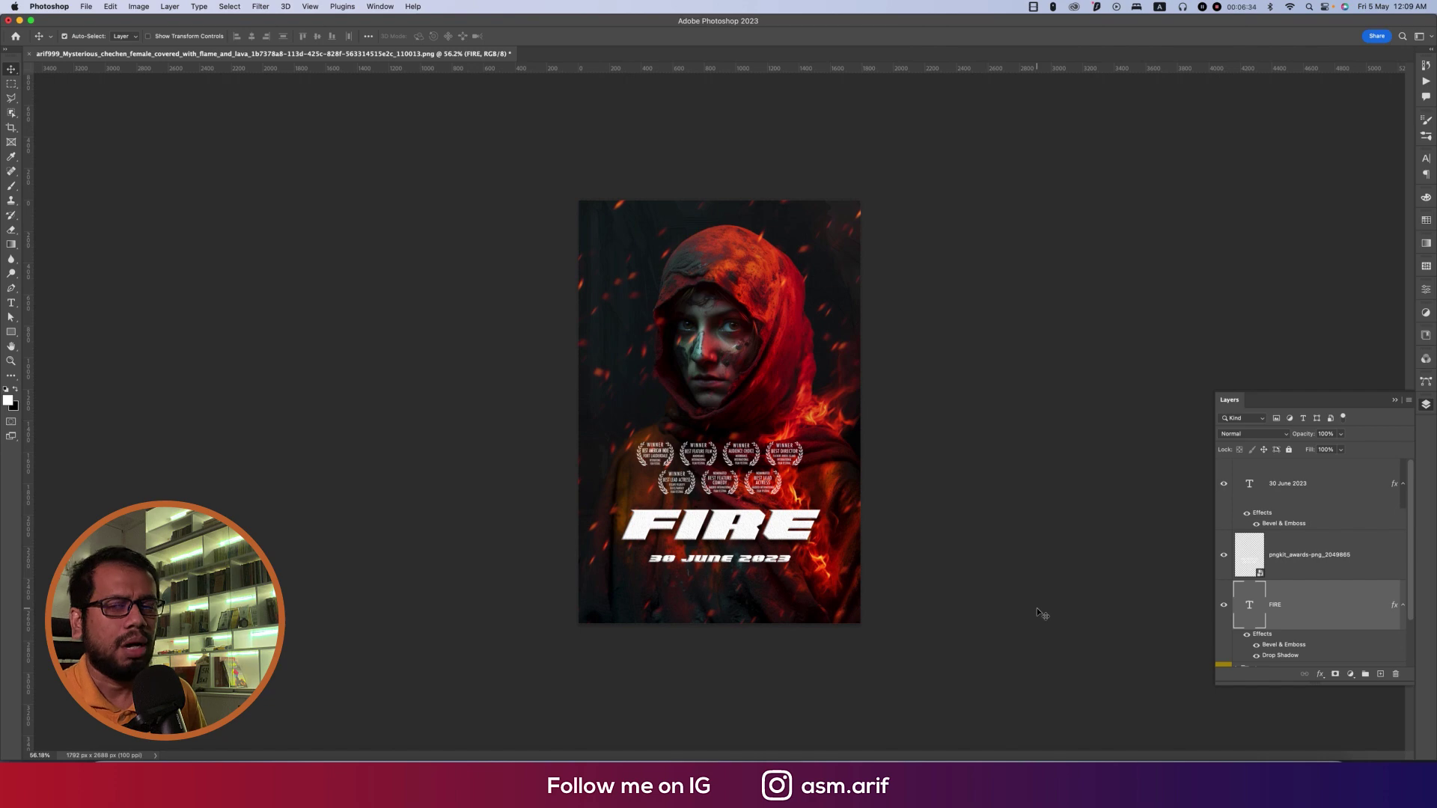
Place the Pngitem_3368513 credits image embedded, scaled down below the date at the poster bottom
scroll(1025, 612, "up", 3)
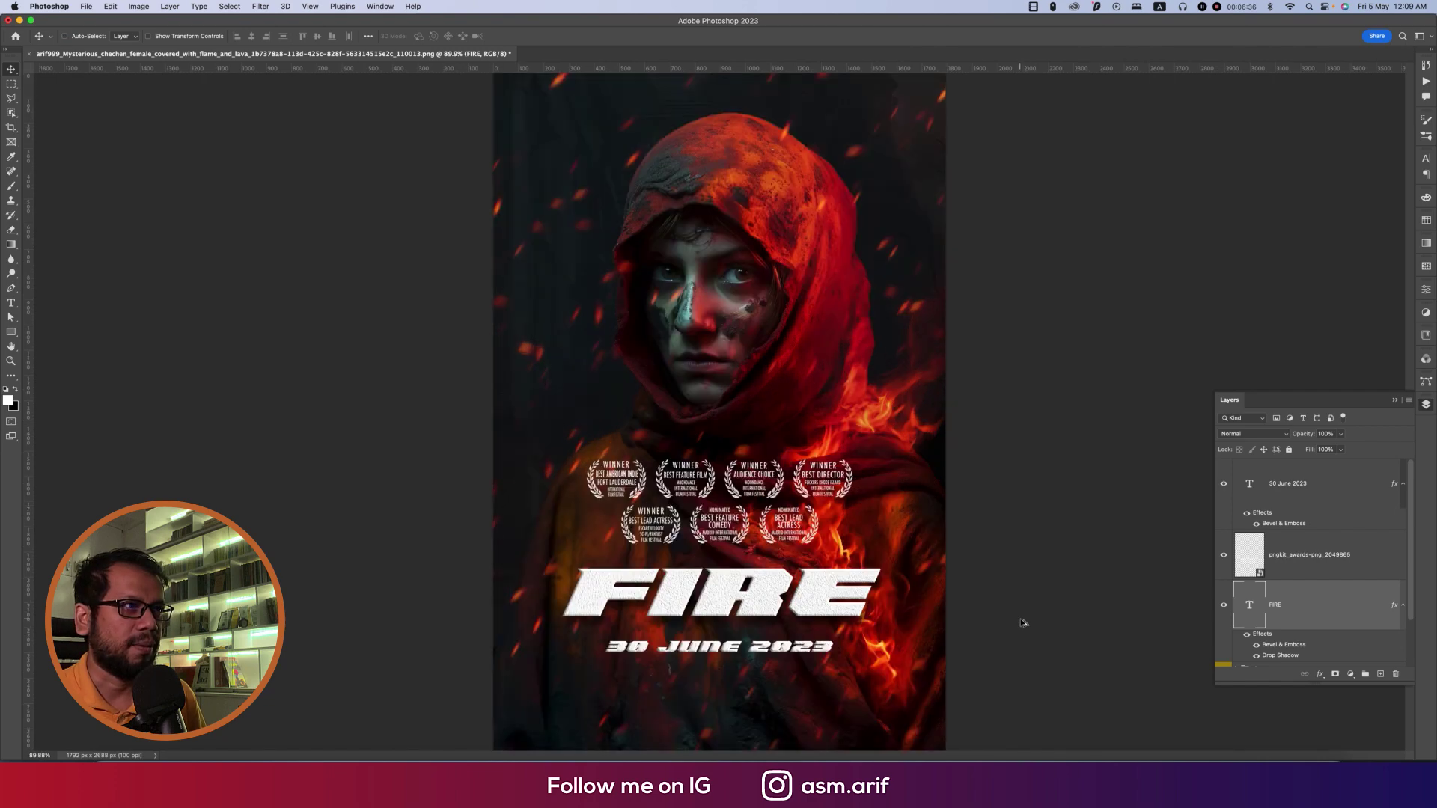
scroll(1018, 612, "down", 3)
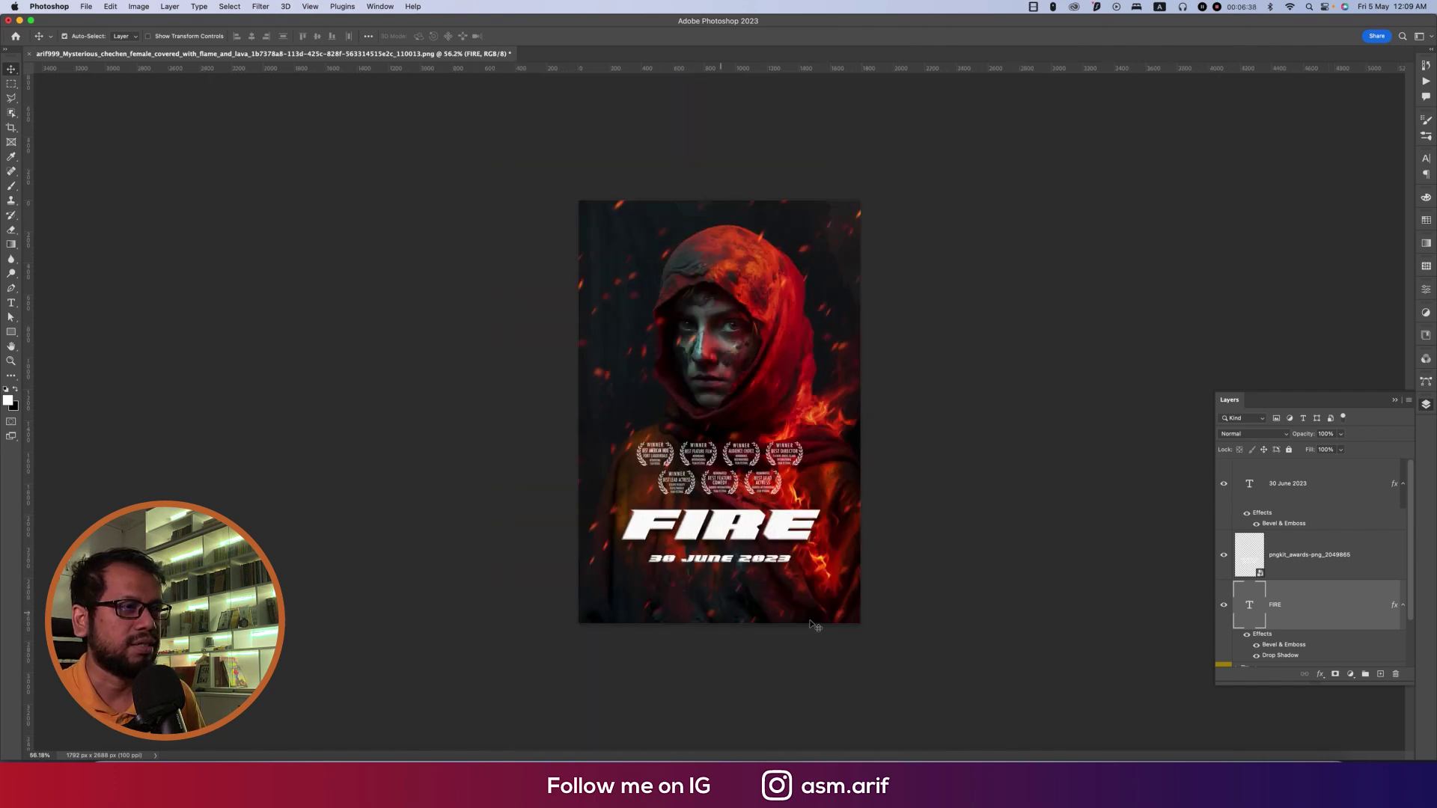
left_click(86, 7)
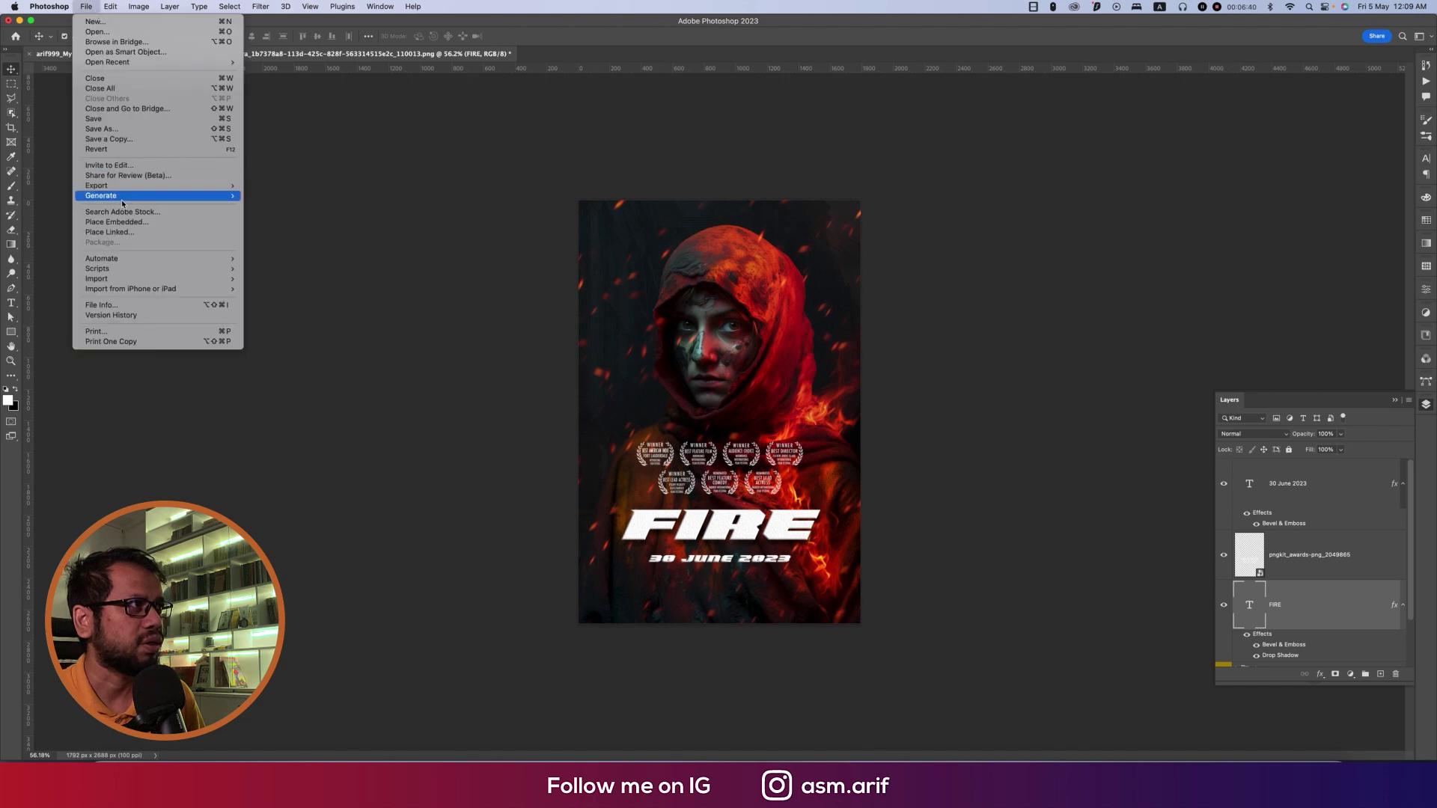
left_click(118, 222)
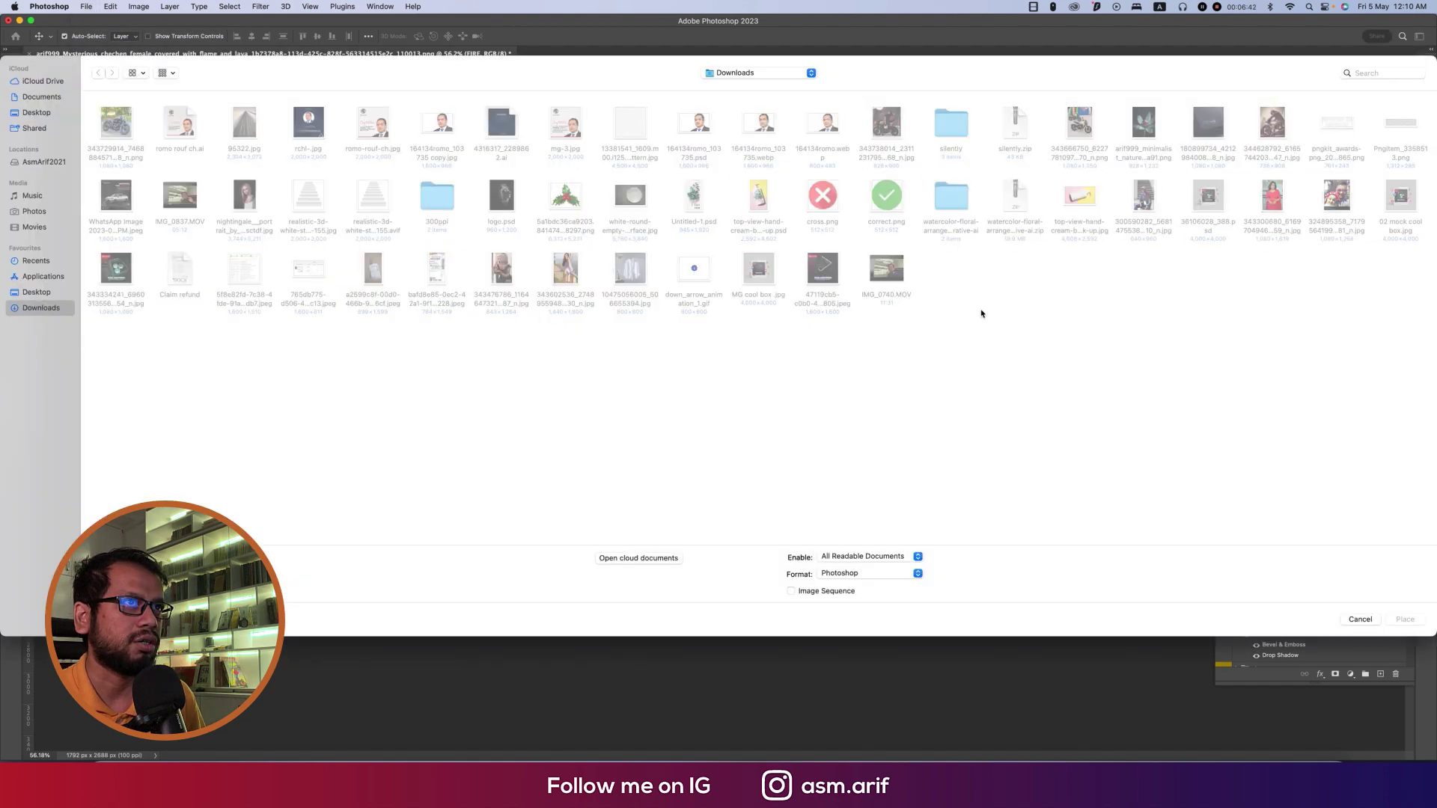
double_click(1399, 123)
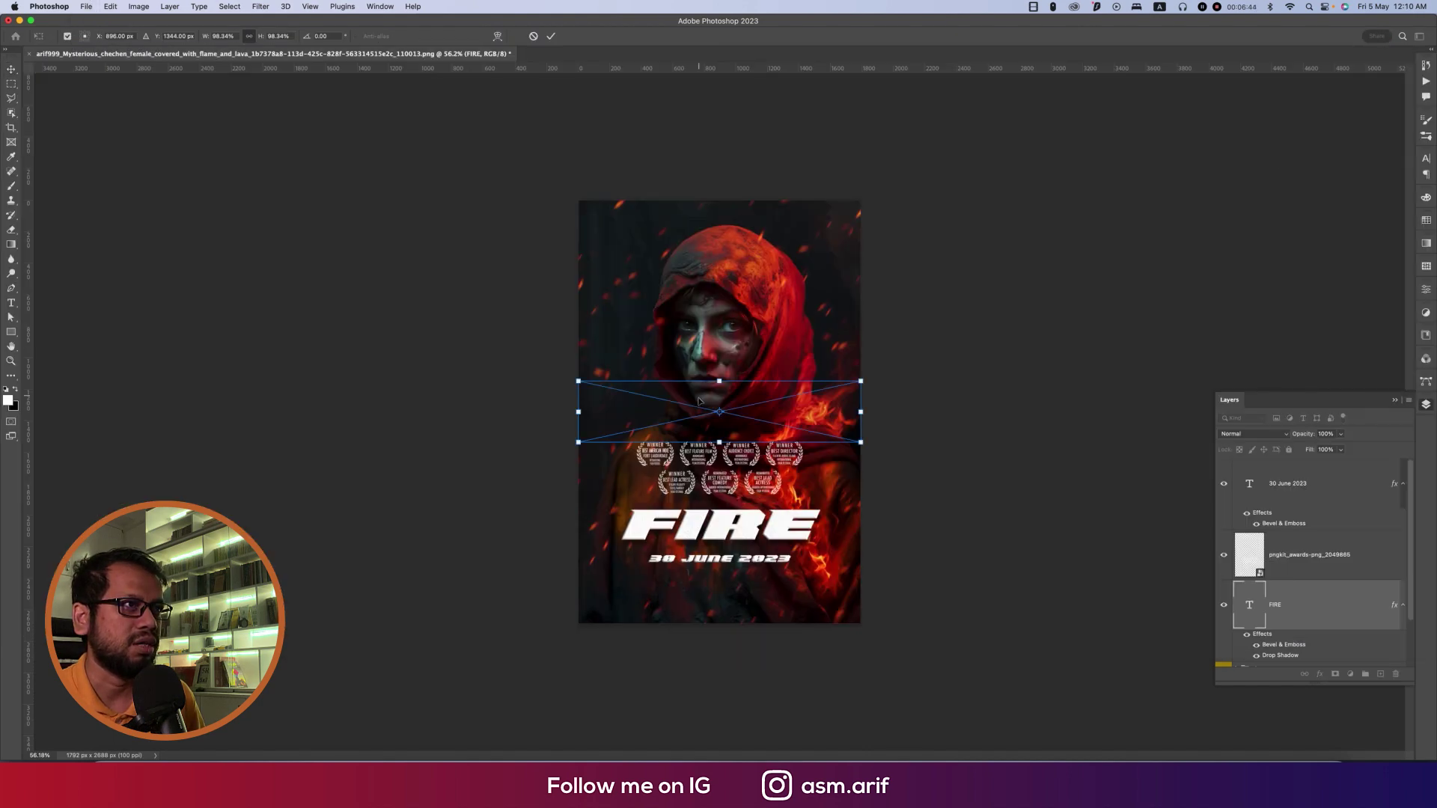
left_click_drag(719, 390, 770, 597)
key("Return")
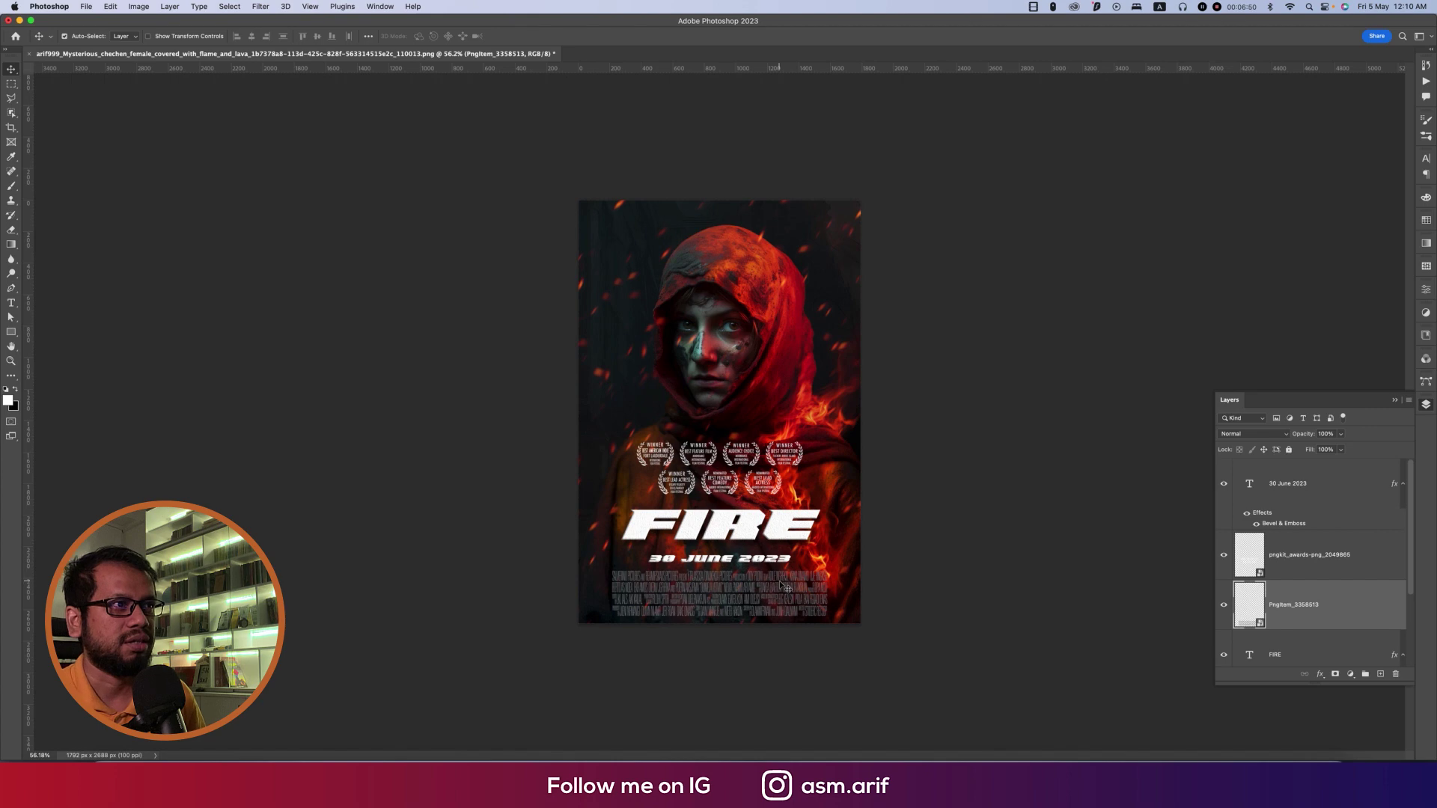
Nudge the awards laurels, FIRE title and date layers upward together, then fit the poster to the window
left_click(1305, 574)
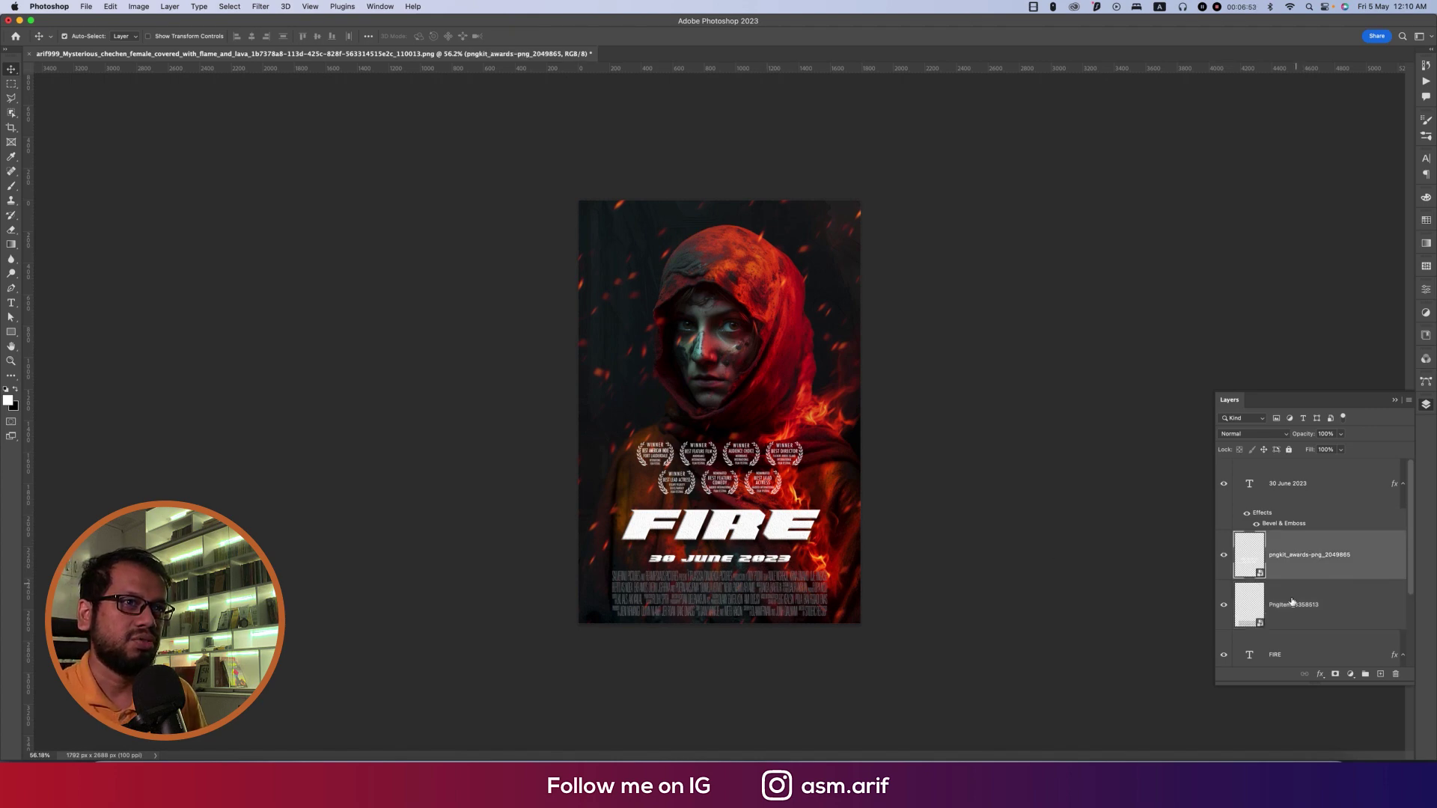
left_click(771, 559)
left_click(793, 533, "shift")
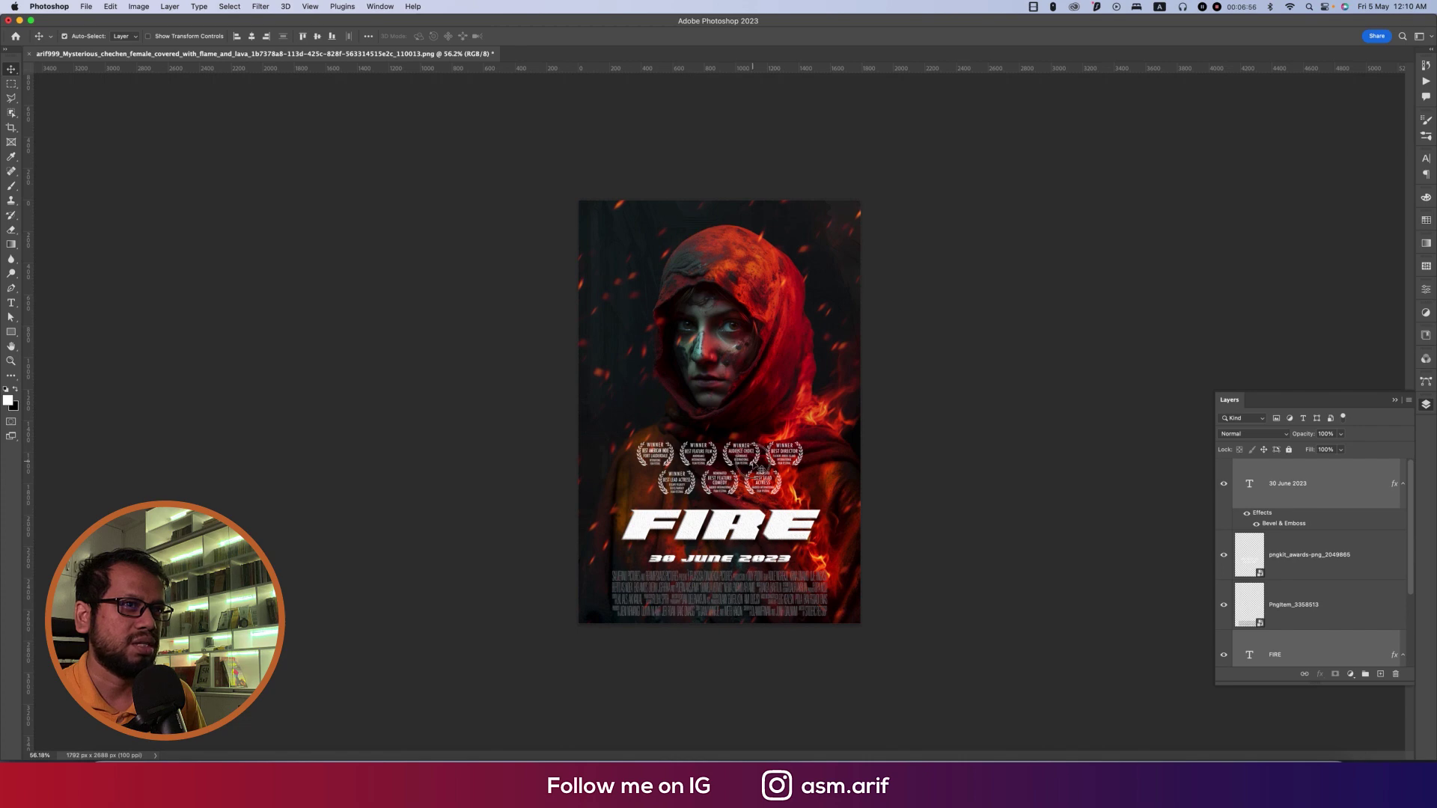
left_click(763, 468, "shift")
key("shift+Up")
key("shift+Up")
key("shift+Up")
key("shift+Up")
key("shift+Up")
key("shift+Up")
key("shift+Up")
key("shift+Up")
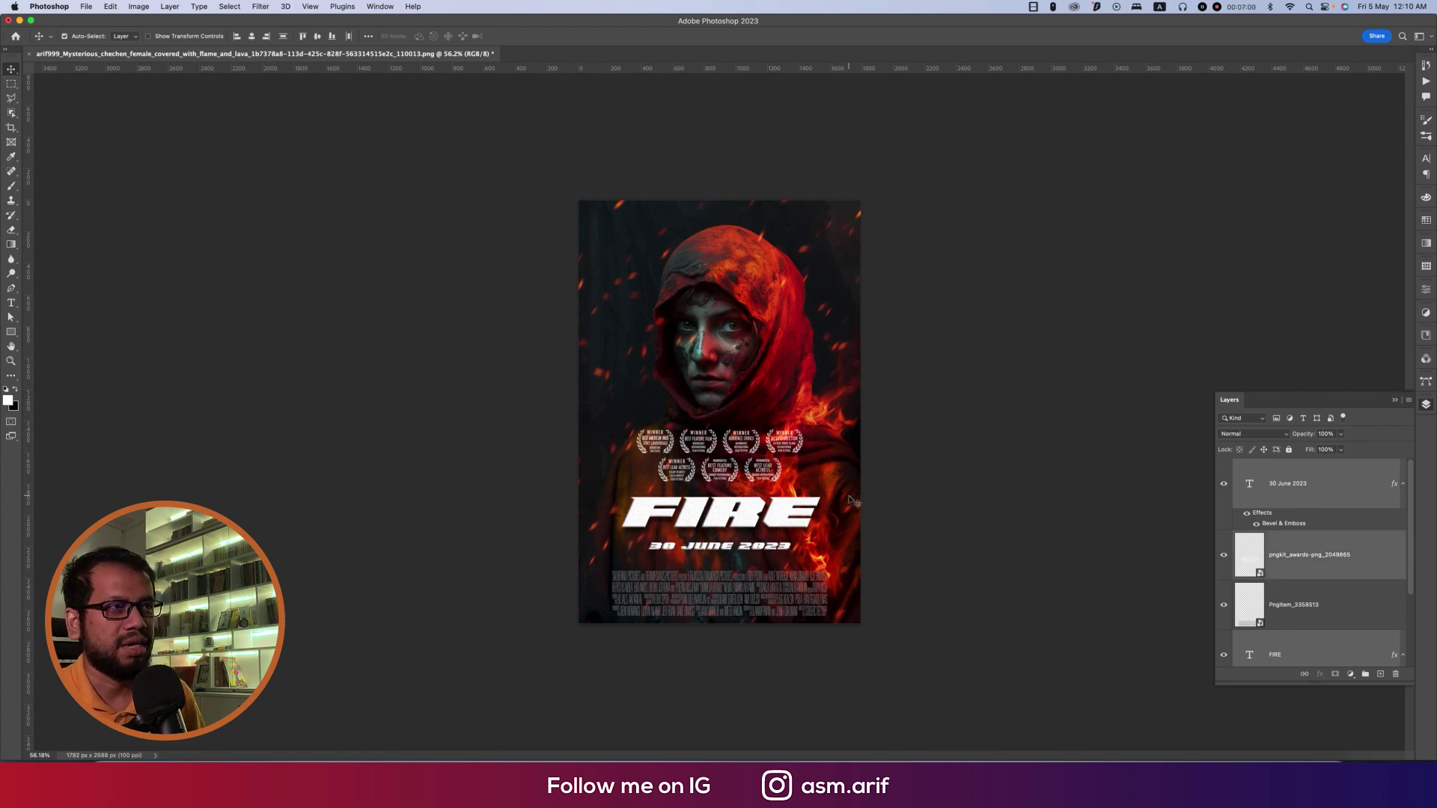
left_click(784, 599)
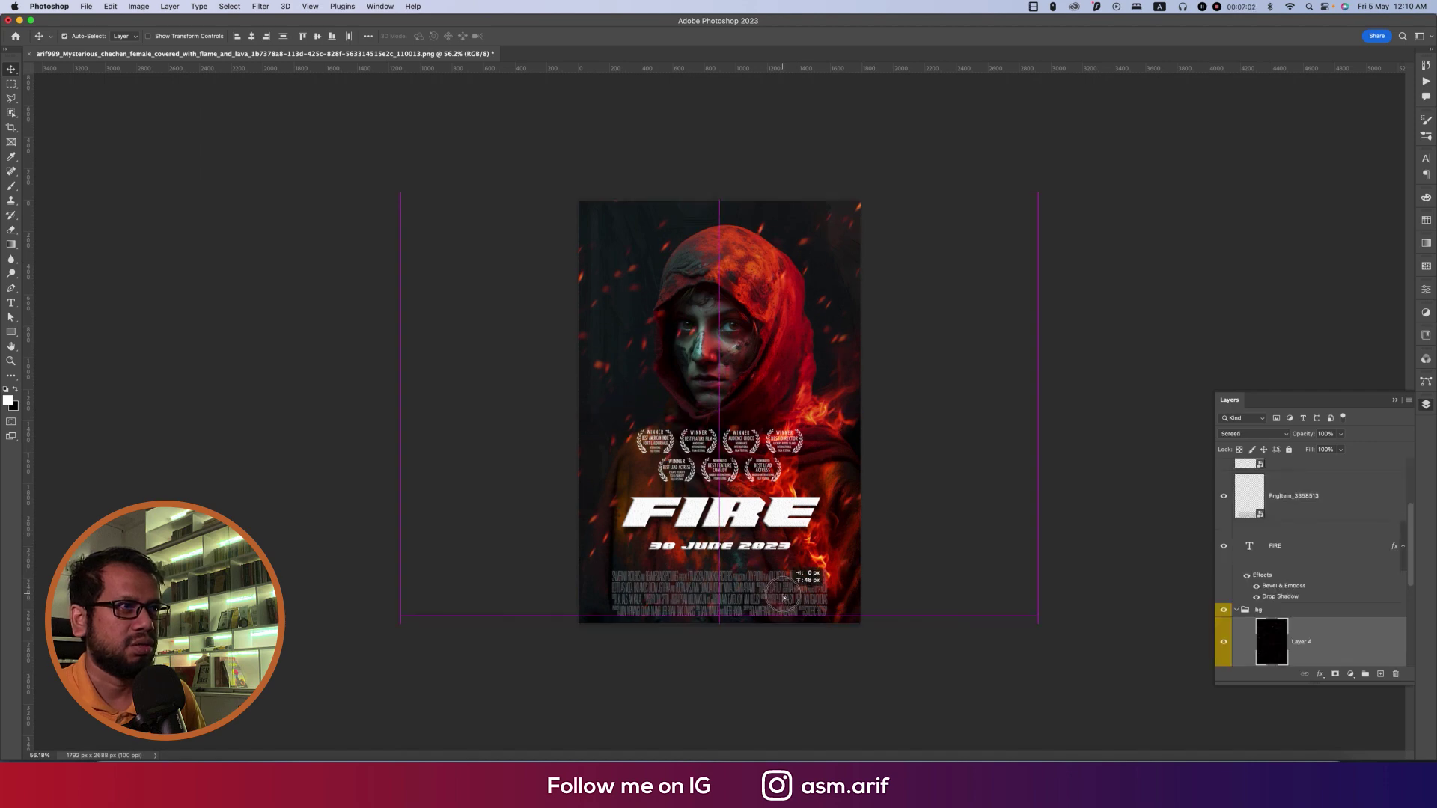
left_click(949, 599)
key("super+0")
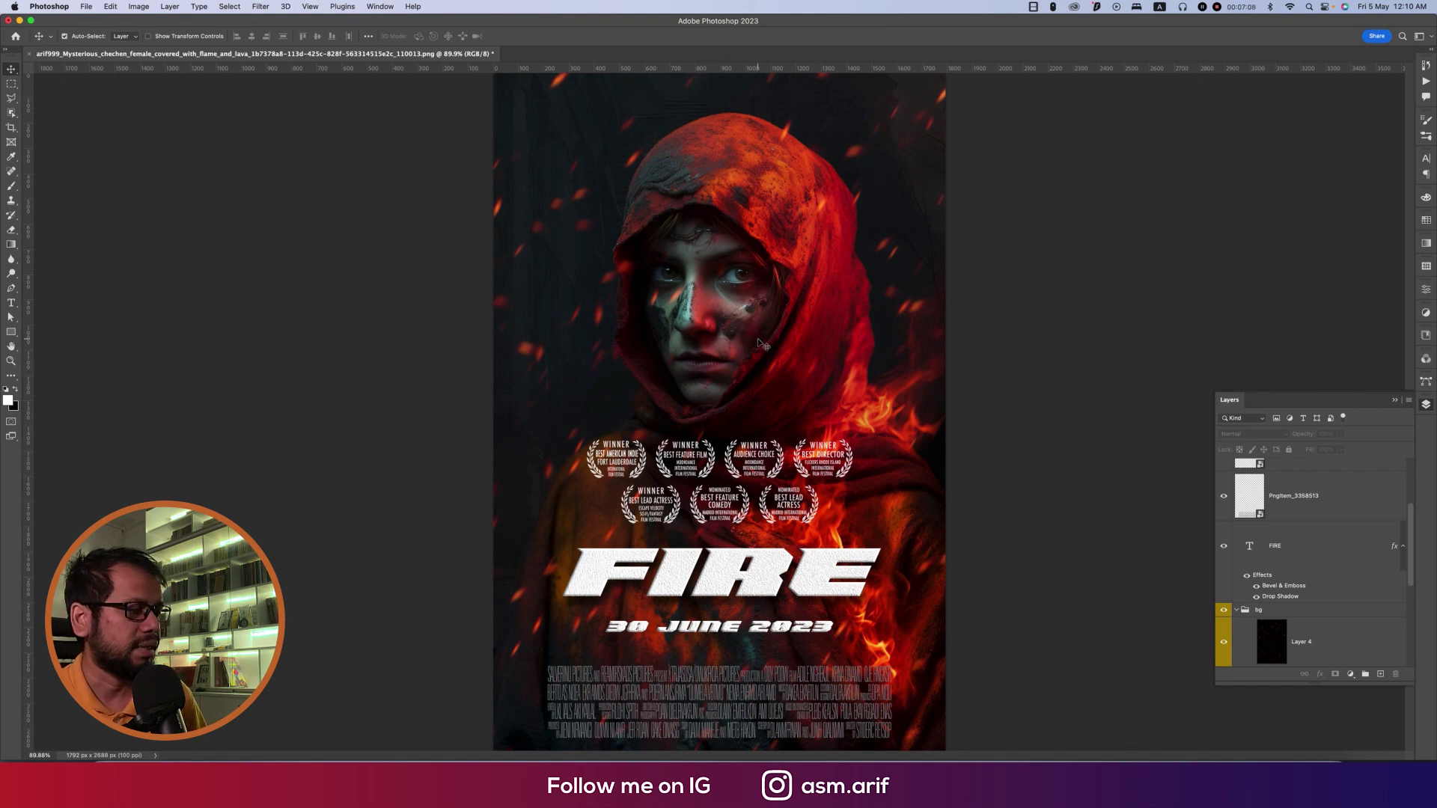
Add a text line with the three actor names at the top of the poster
key("t")
left_click(525, 101)
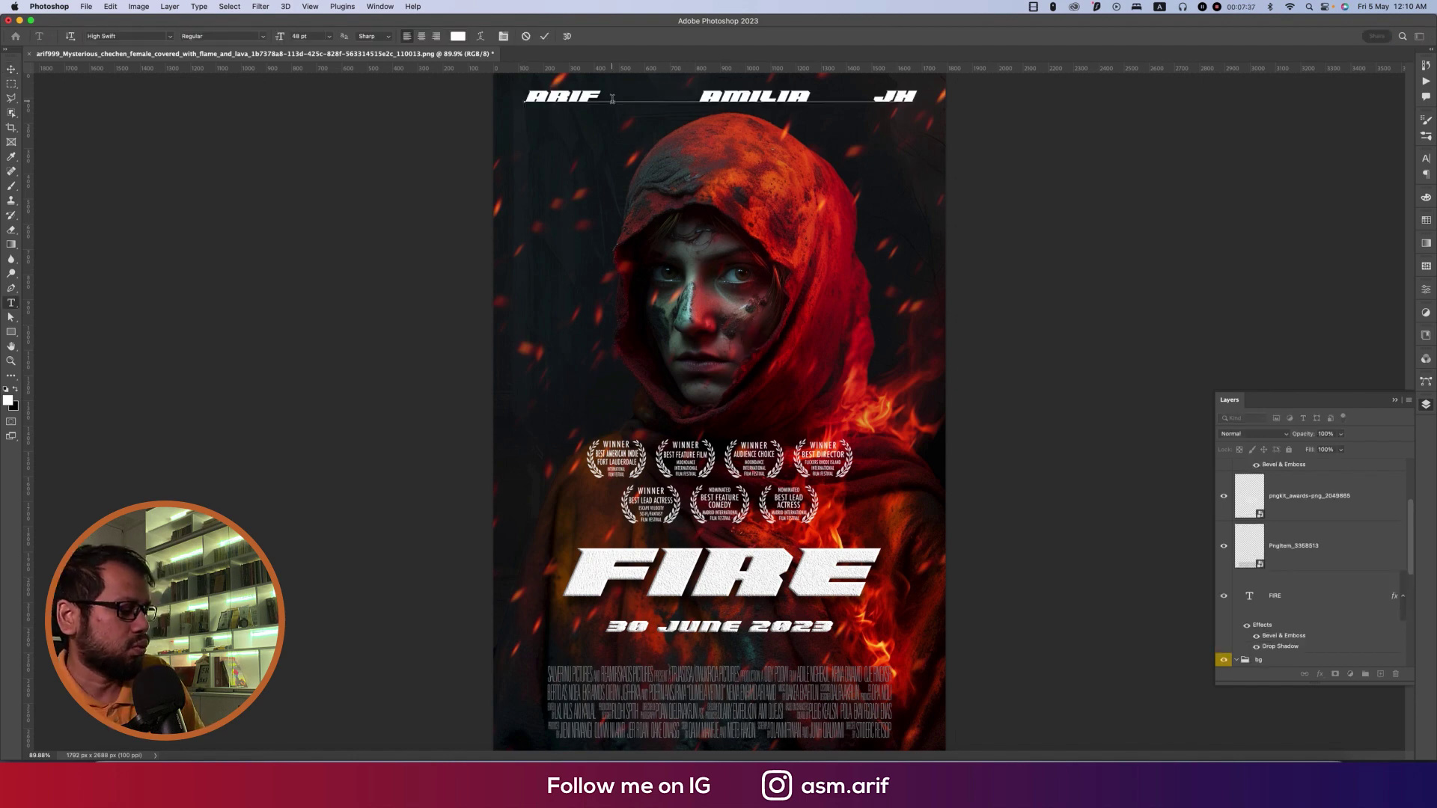
type("ON")
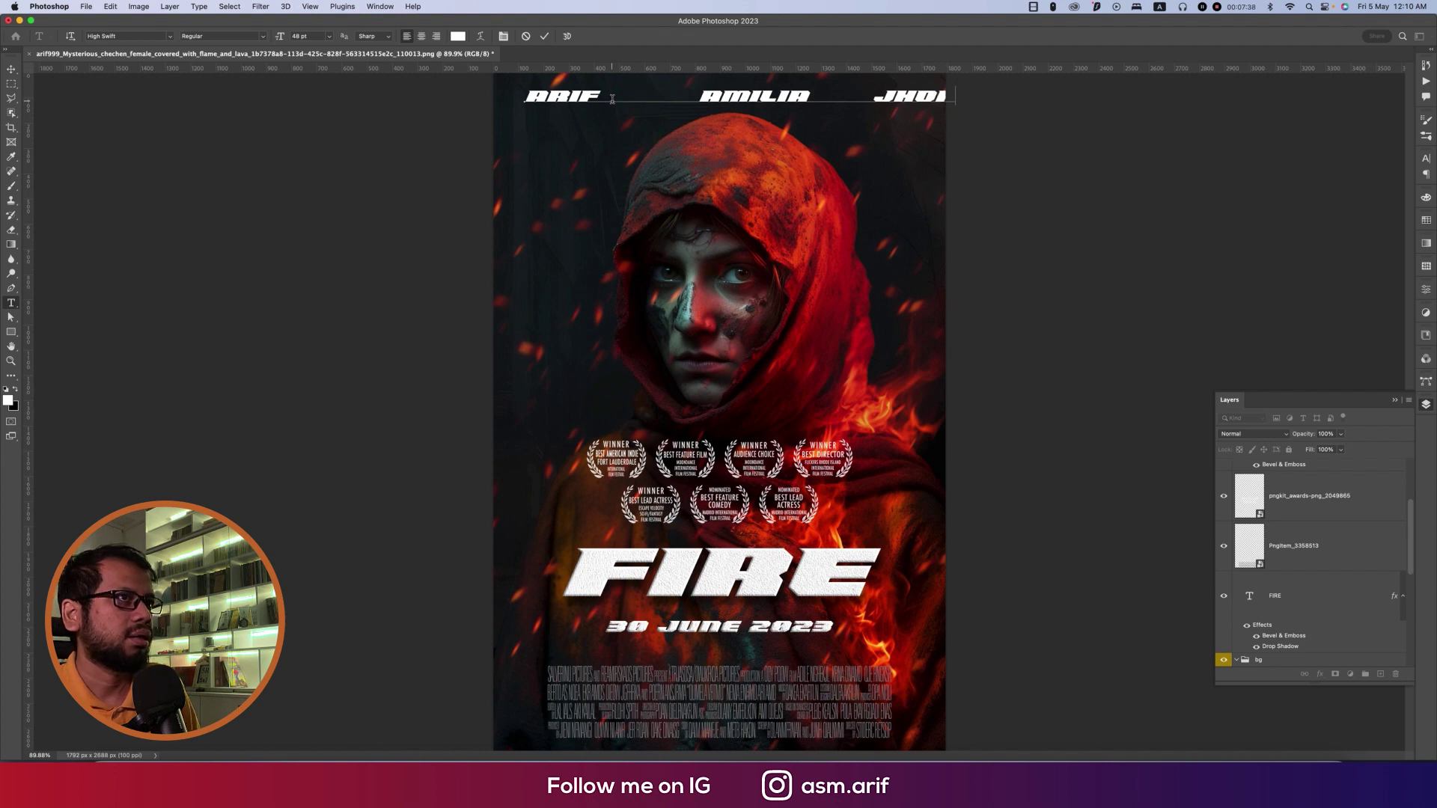
left_click(11, 68)
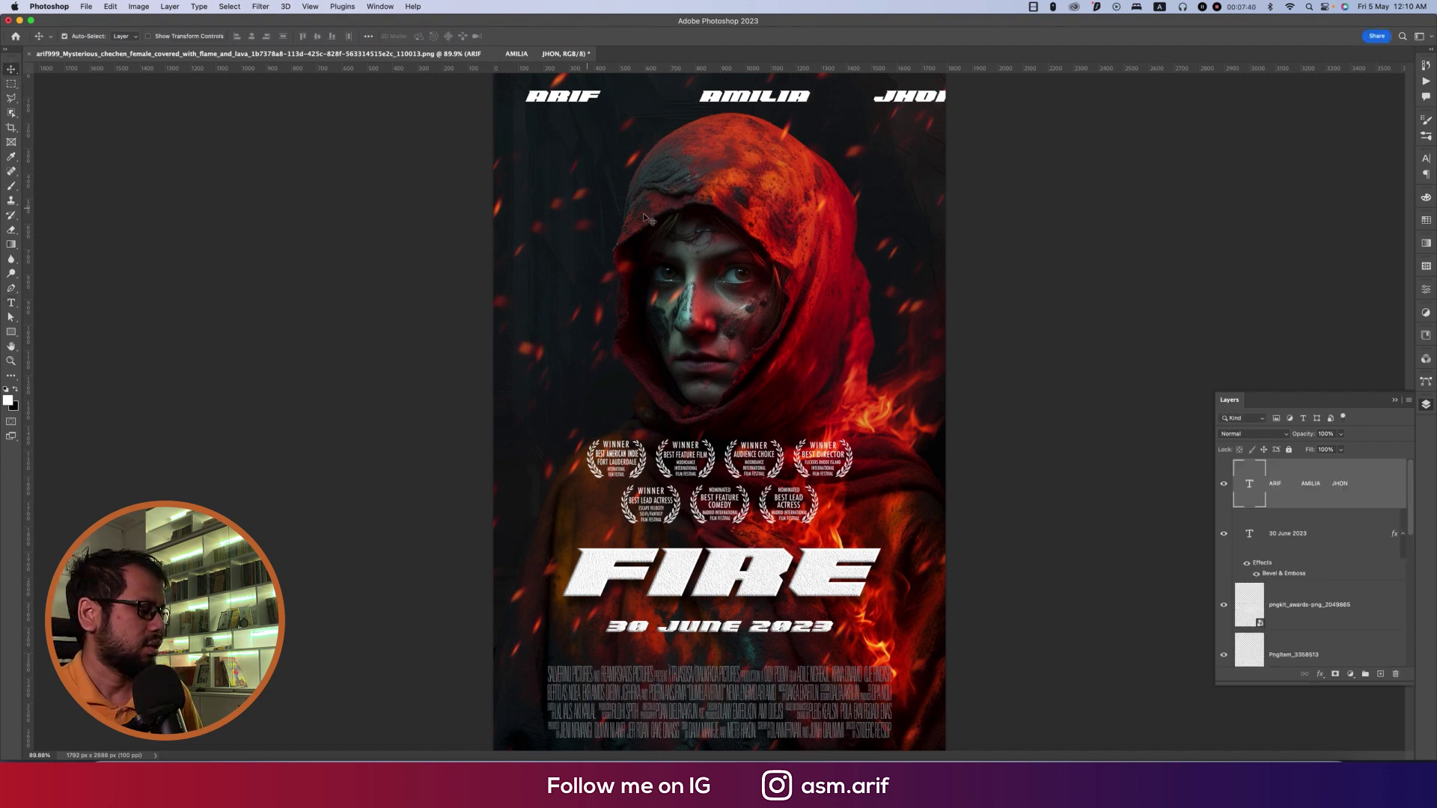
Scale the names line to about 87% and centre it horizontally on the canvas
key("super+t")
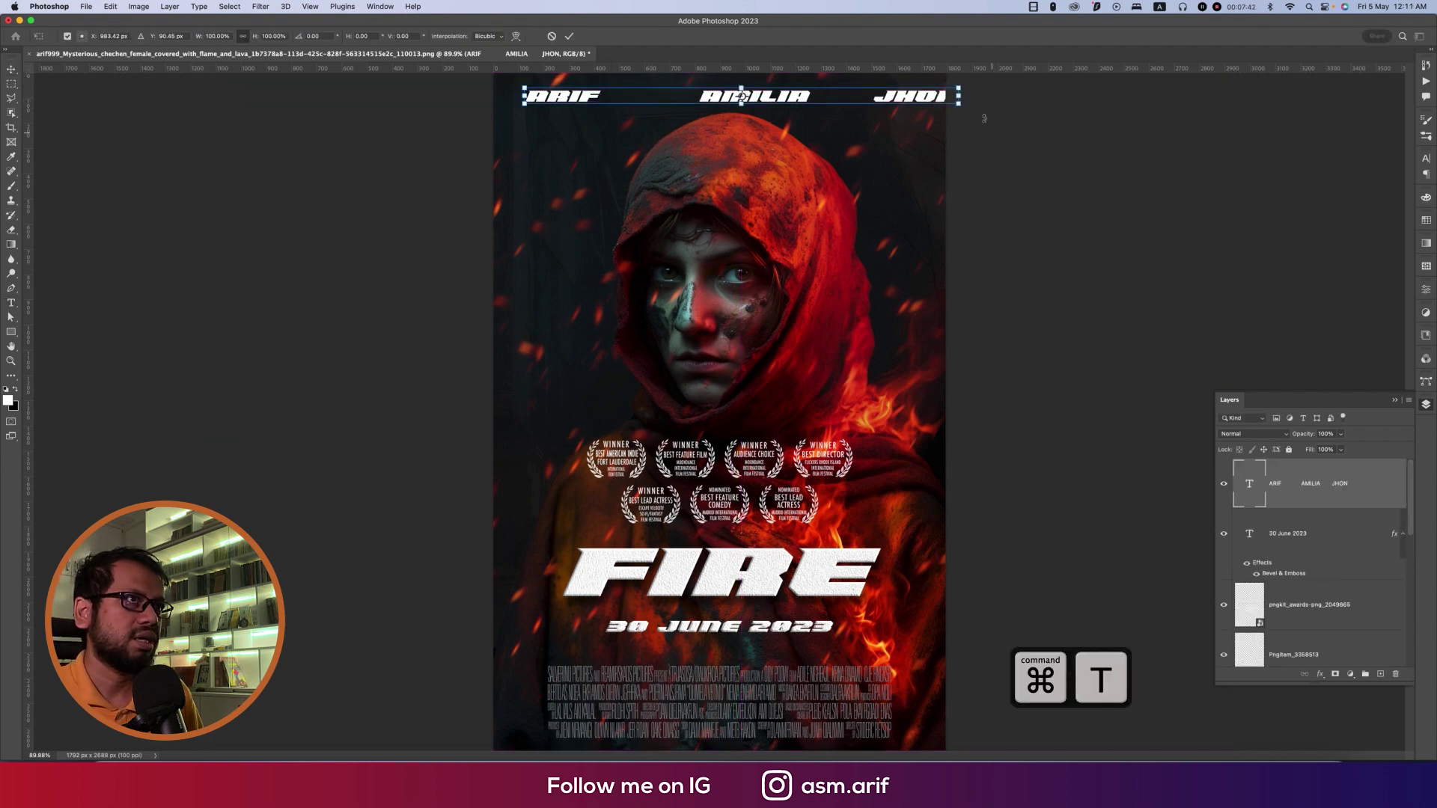
left_click_drag(962, 99, 905, 98)
key("Return")
key("super+a")
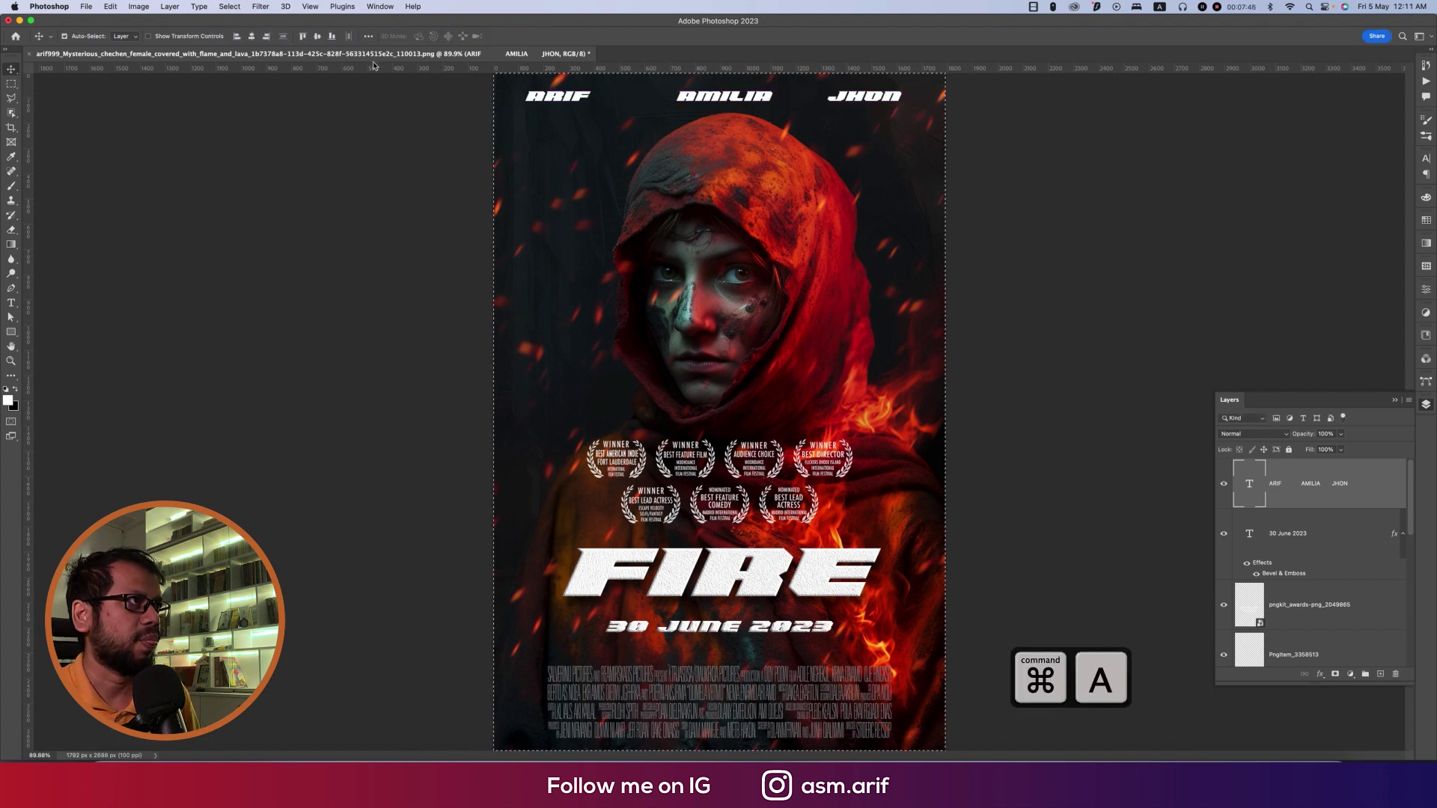
left_click(251, 37)
key("super+d")
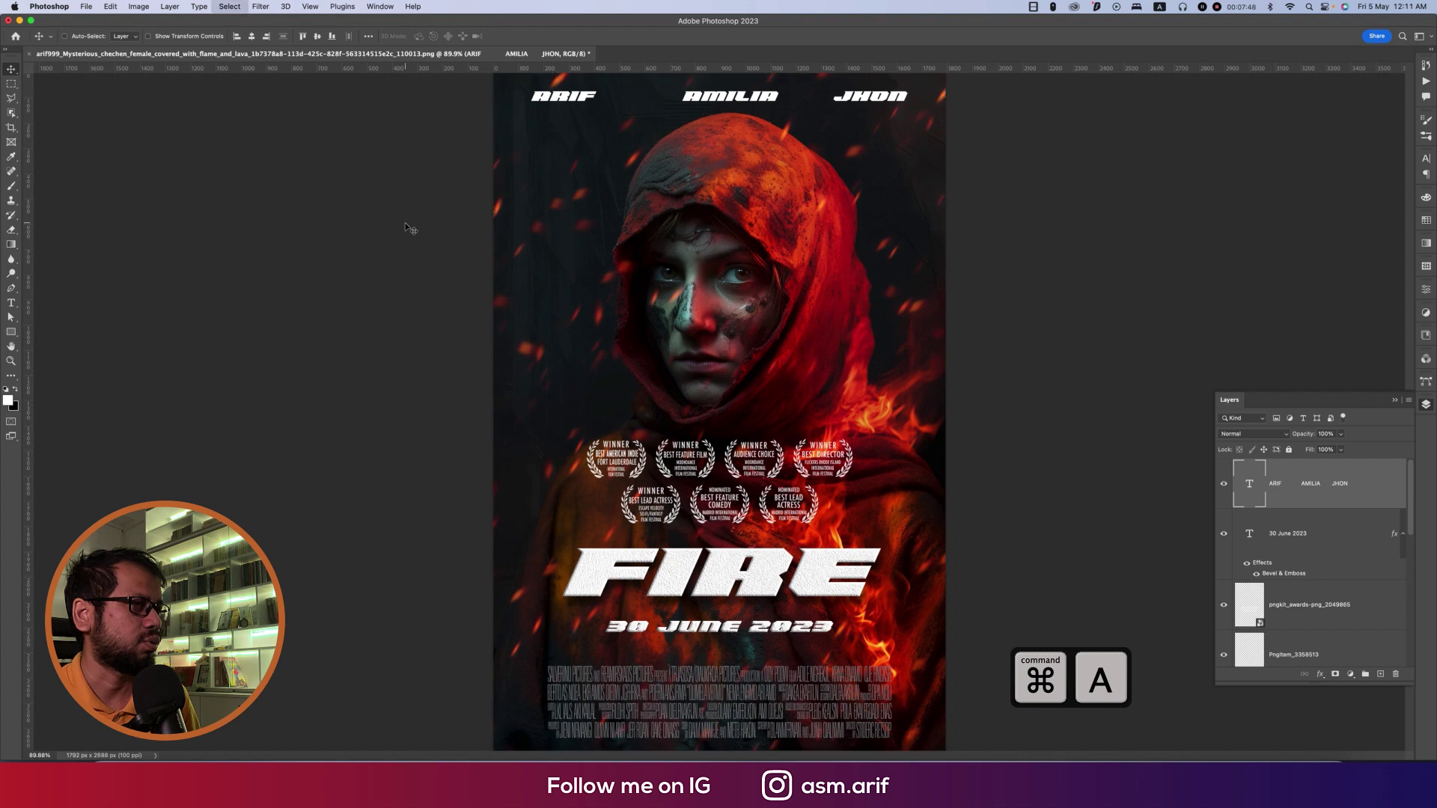
key("super+minus")
Save As a PSD into a newly created 'movie poster' folder inside TUTORIAL ENG 2021
key("super+shift+s")
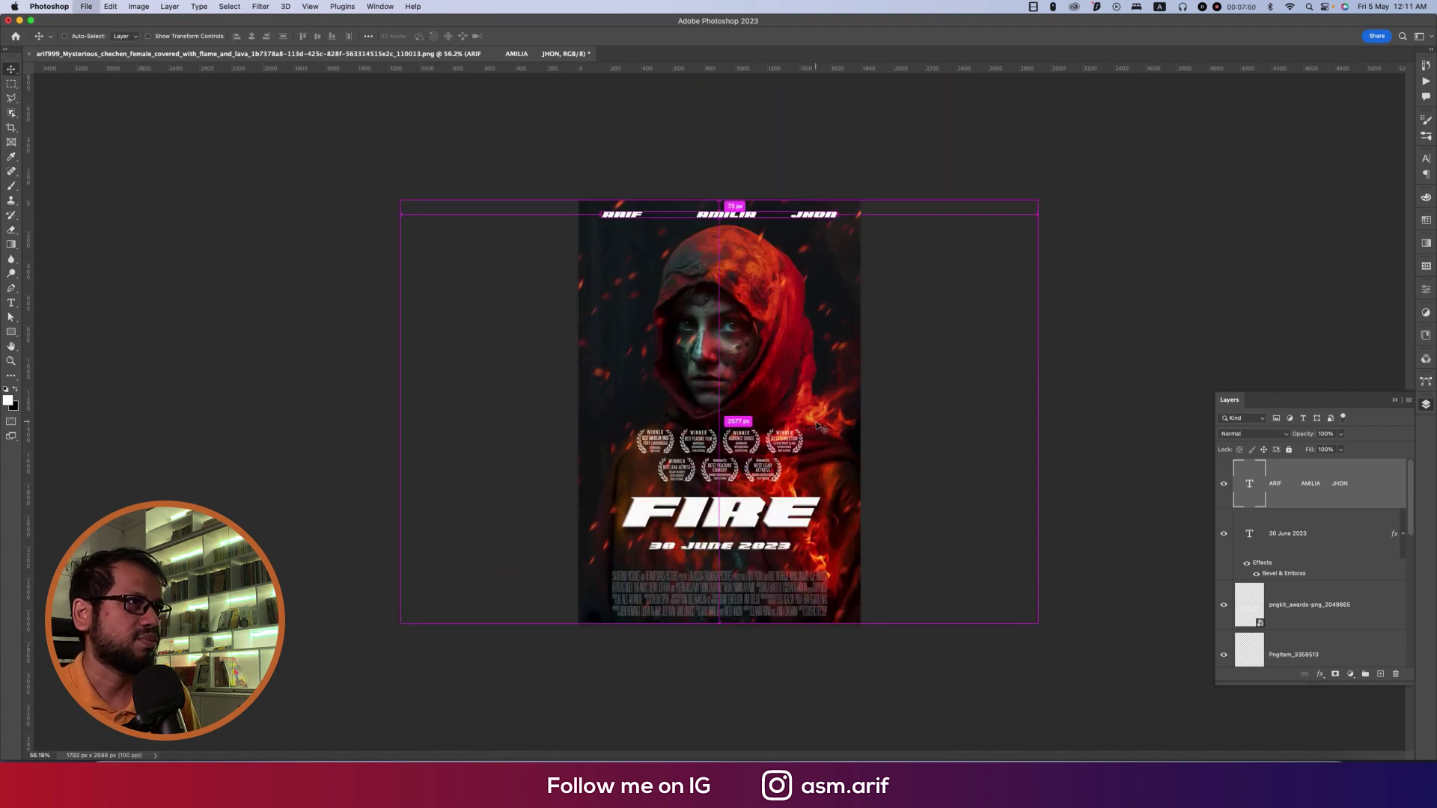
left_click(450, 206)
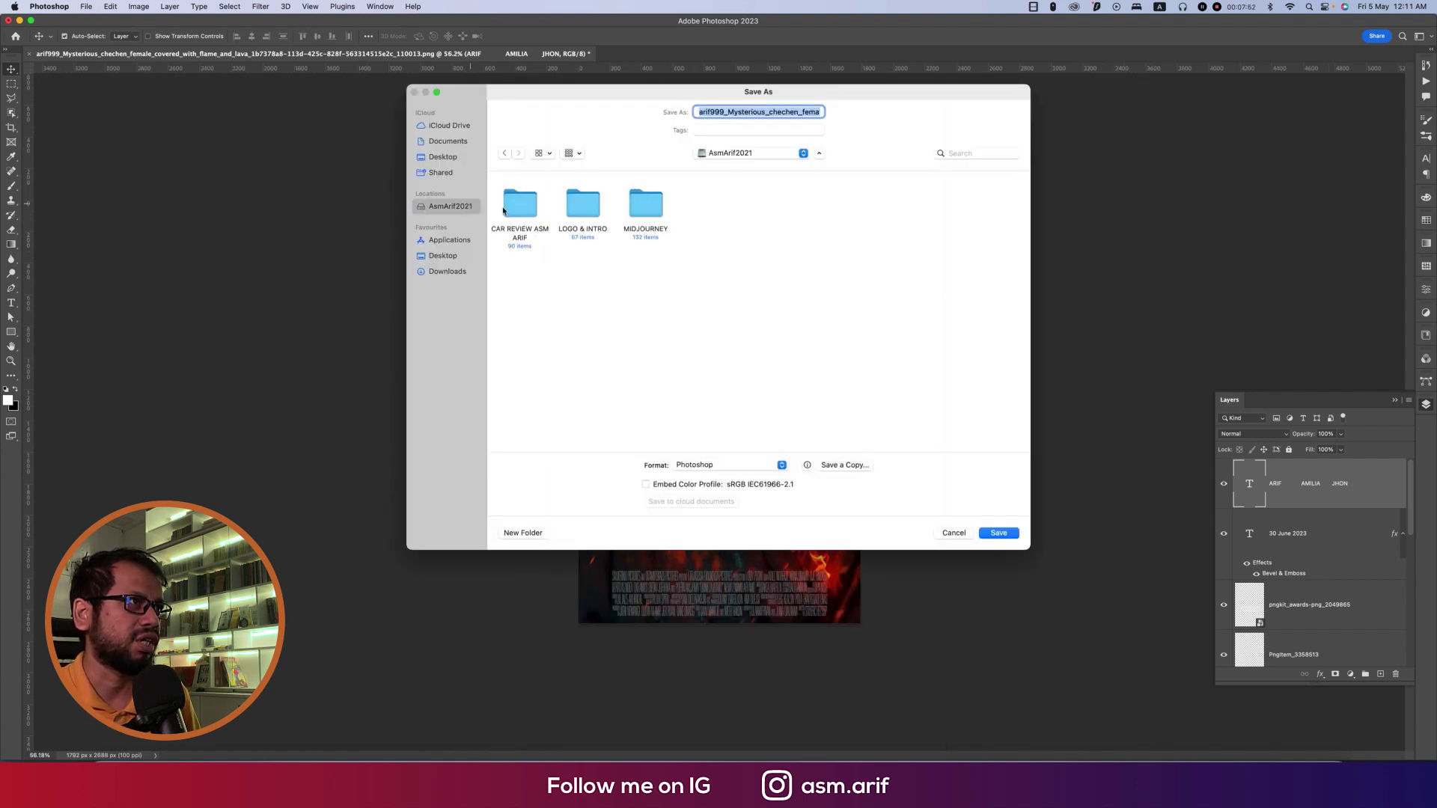
double_click(806, 213)
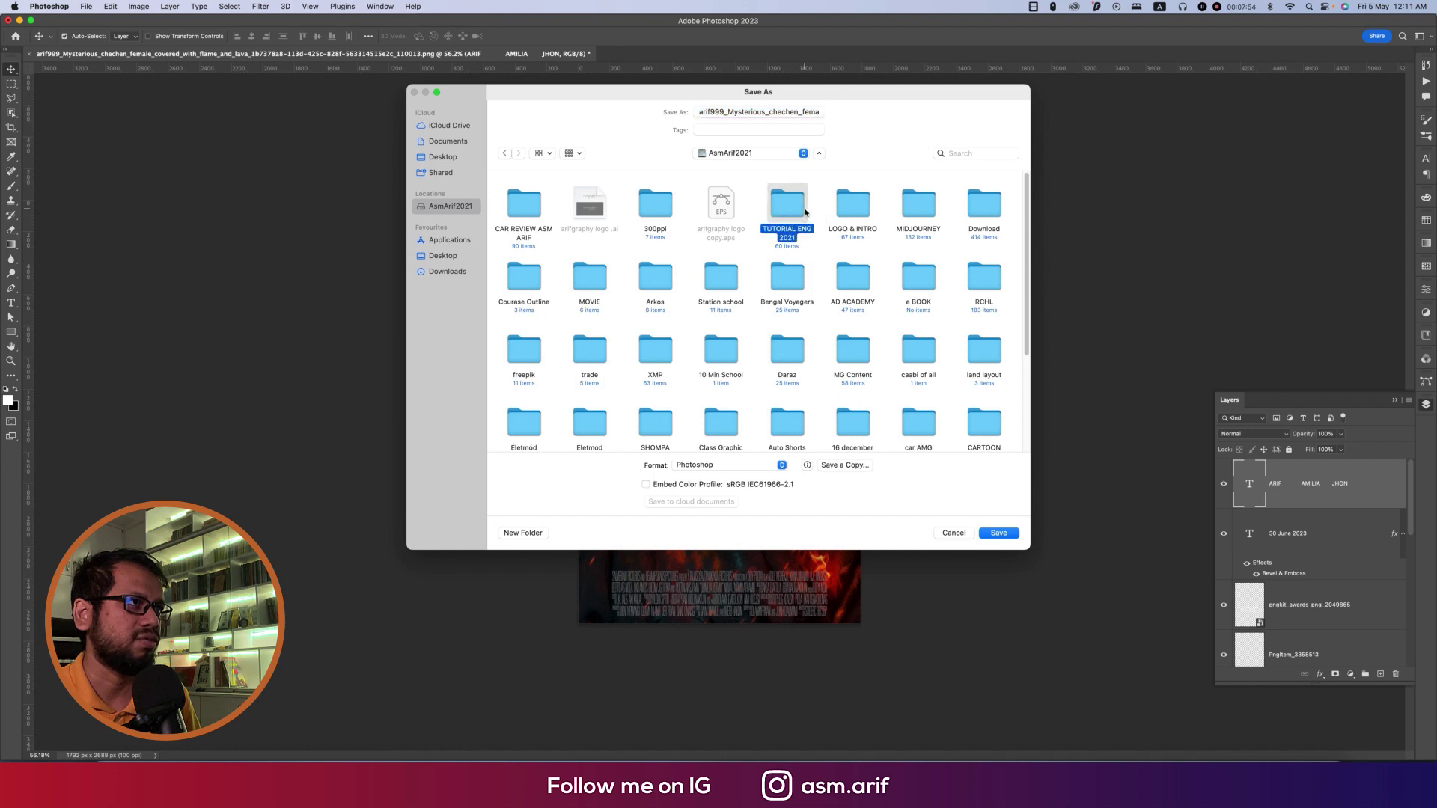
left_click(524, 533)
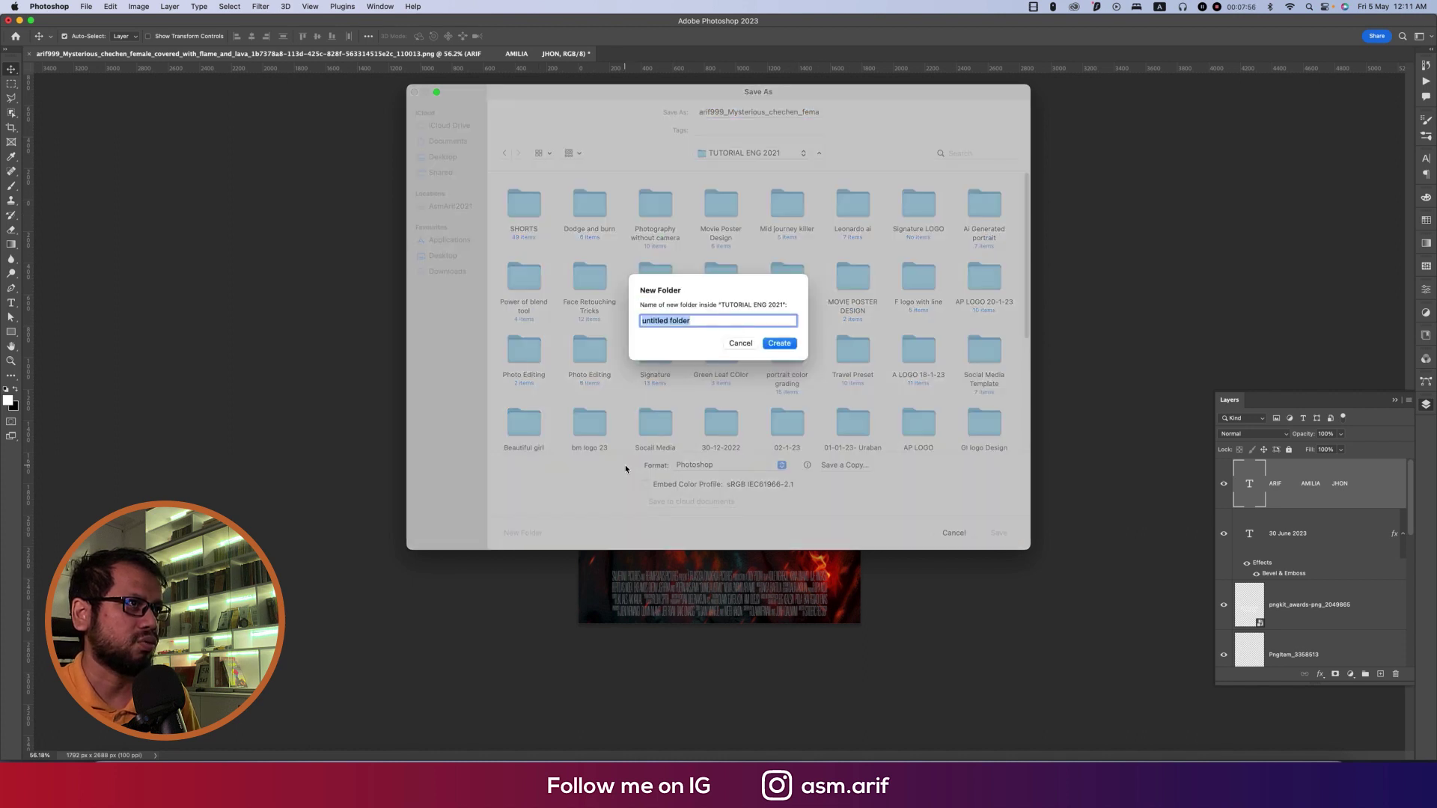
type("movie poster")
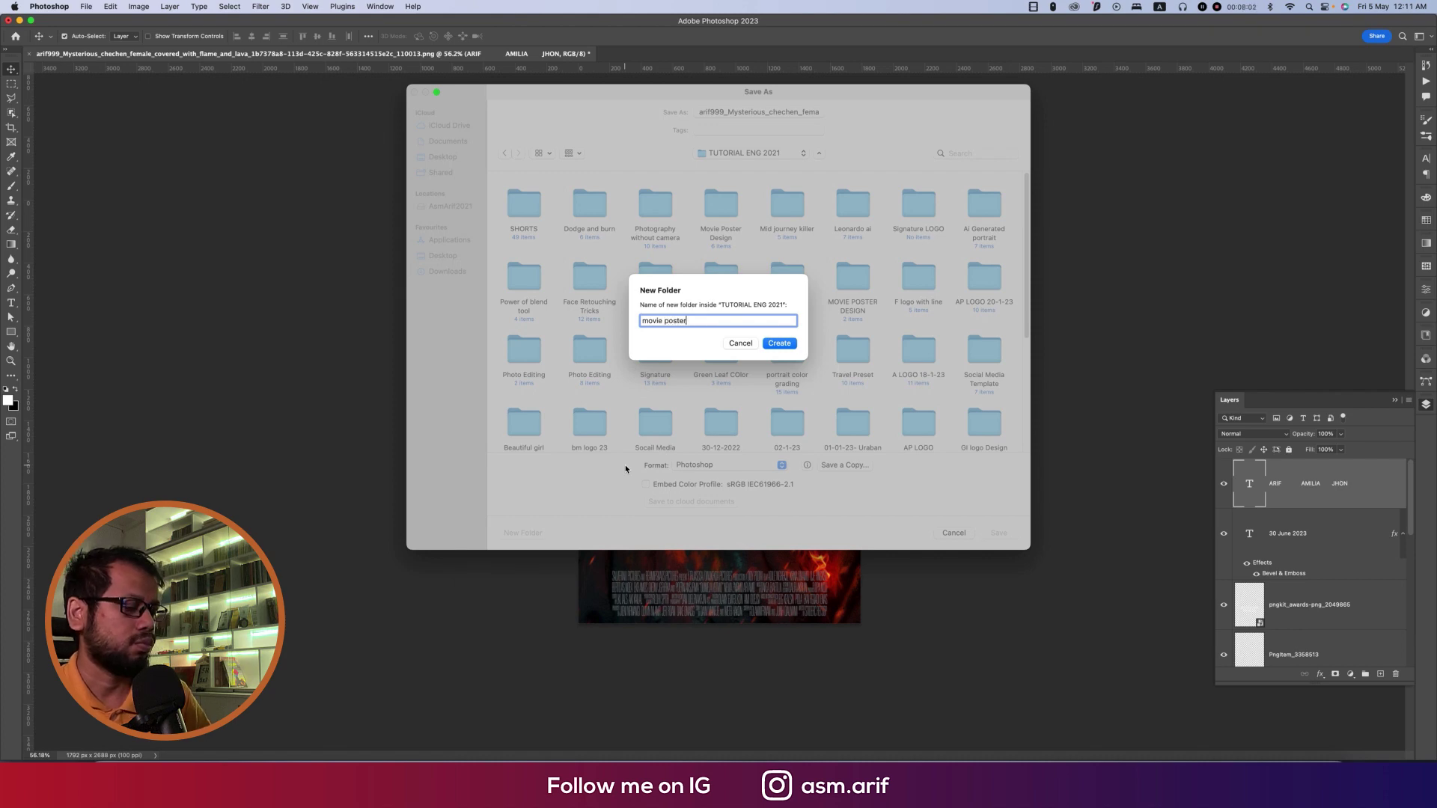
key("Return")
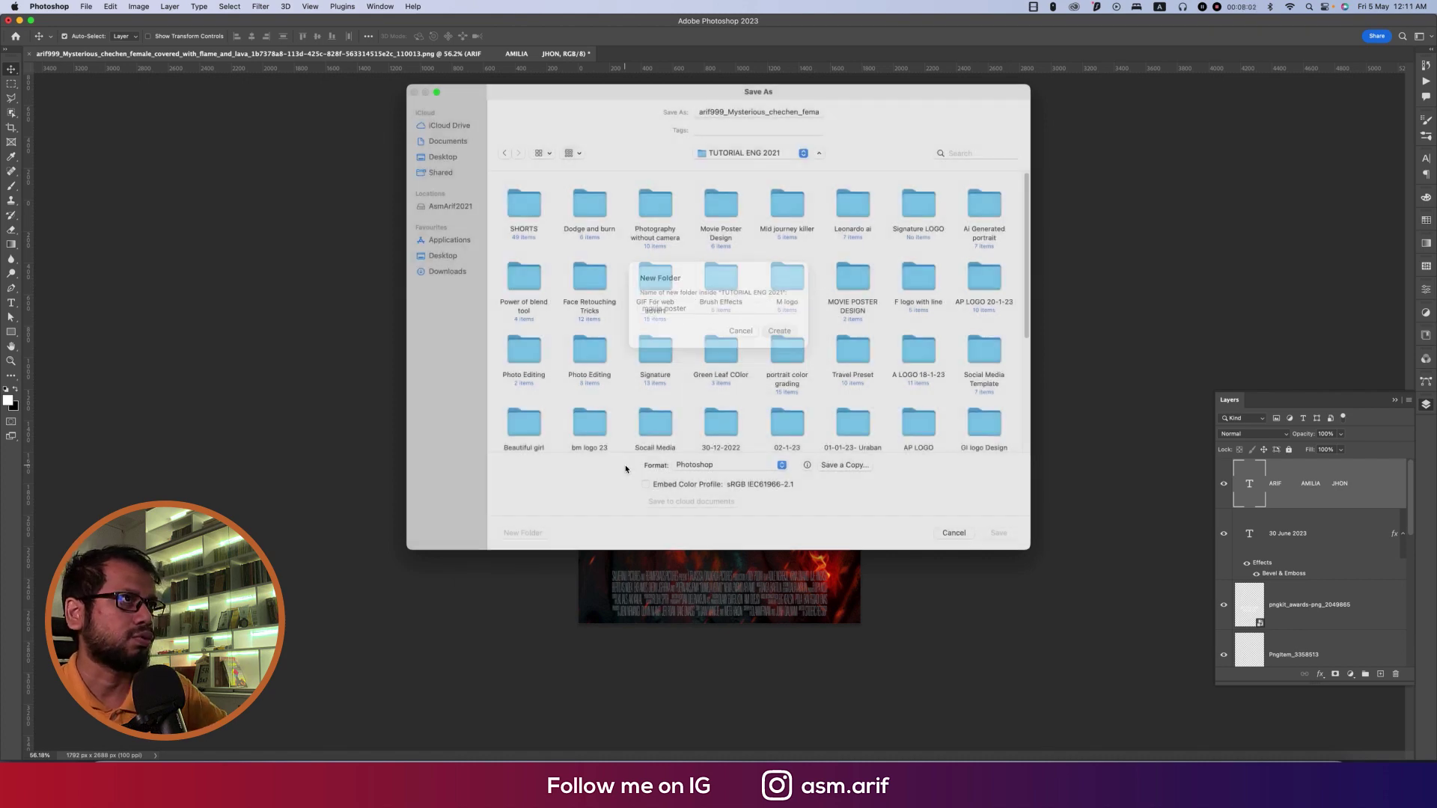
key("Return")
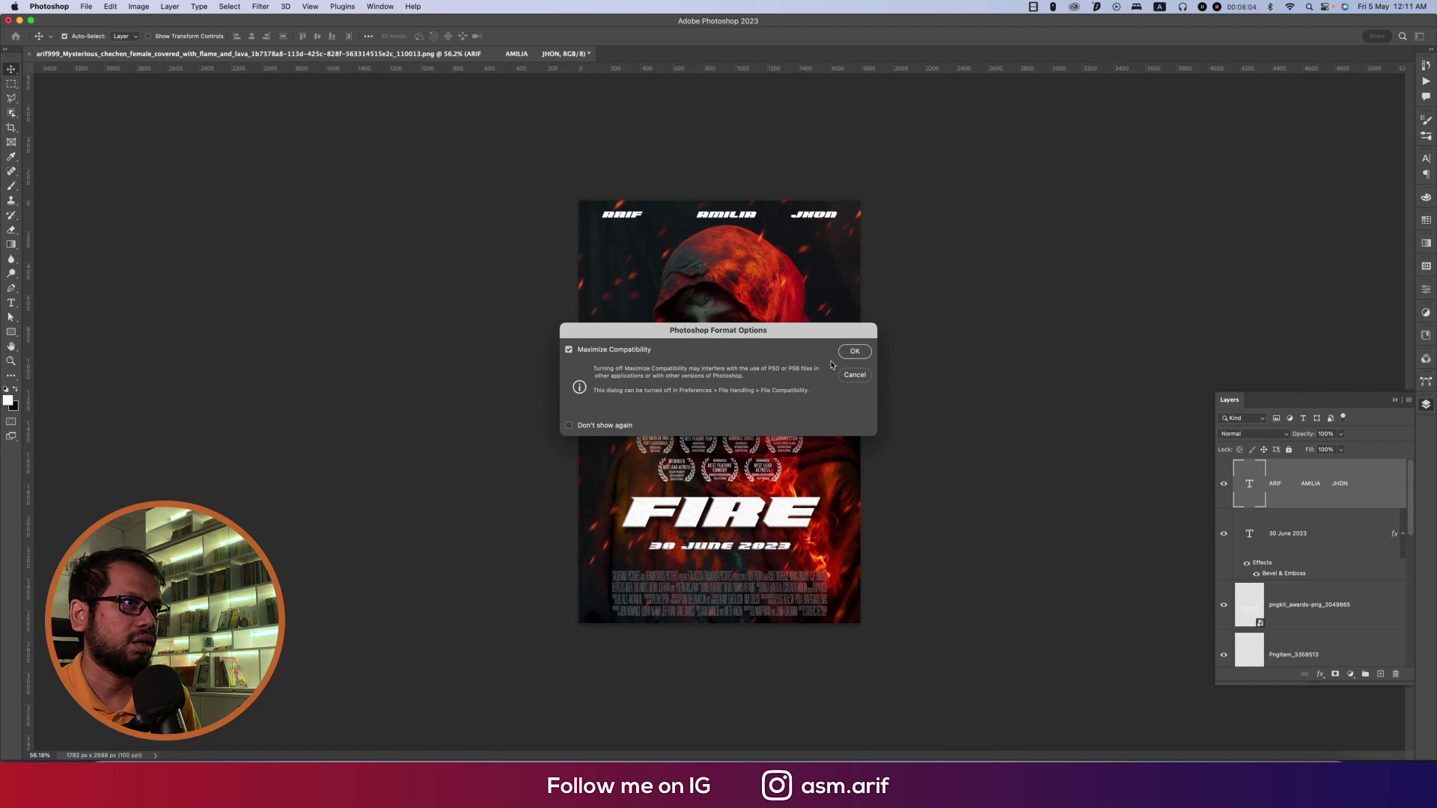
left_click(855, 351)
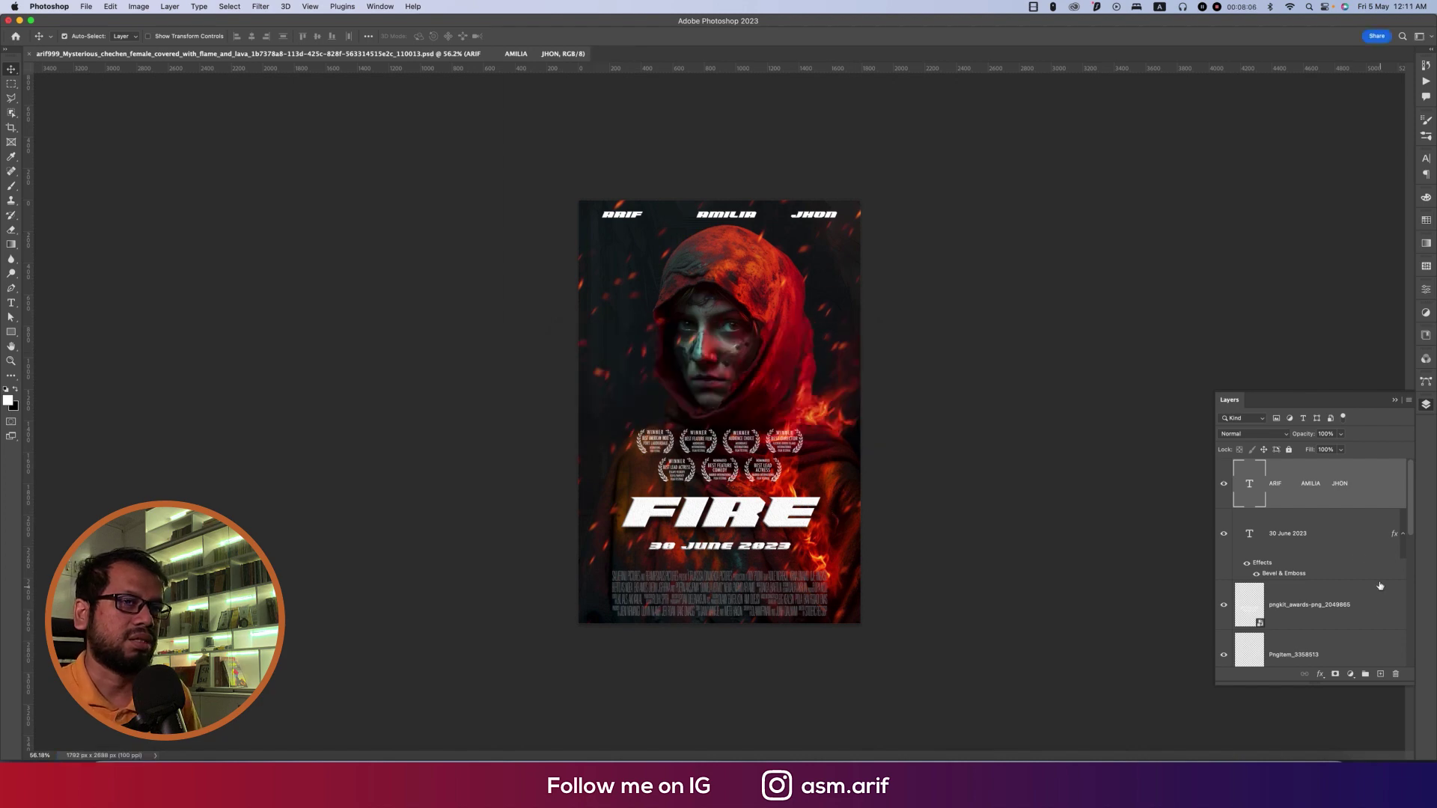
Group the title, date, laurel and credit layers and name the group 'Text'
scroll(1379, 586, "down", 5)
scroll(1335, 536, "up", 4)
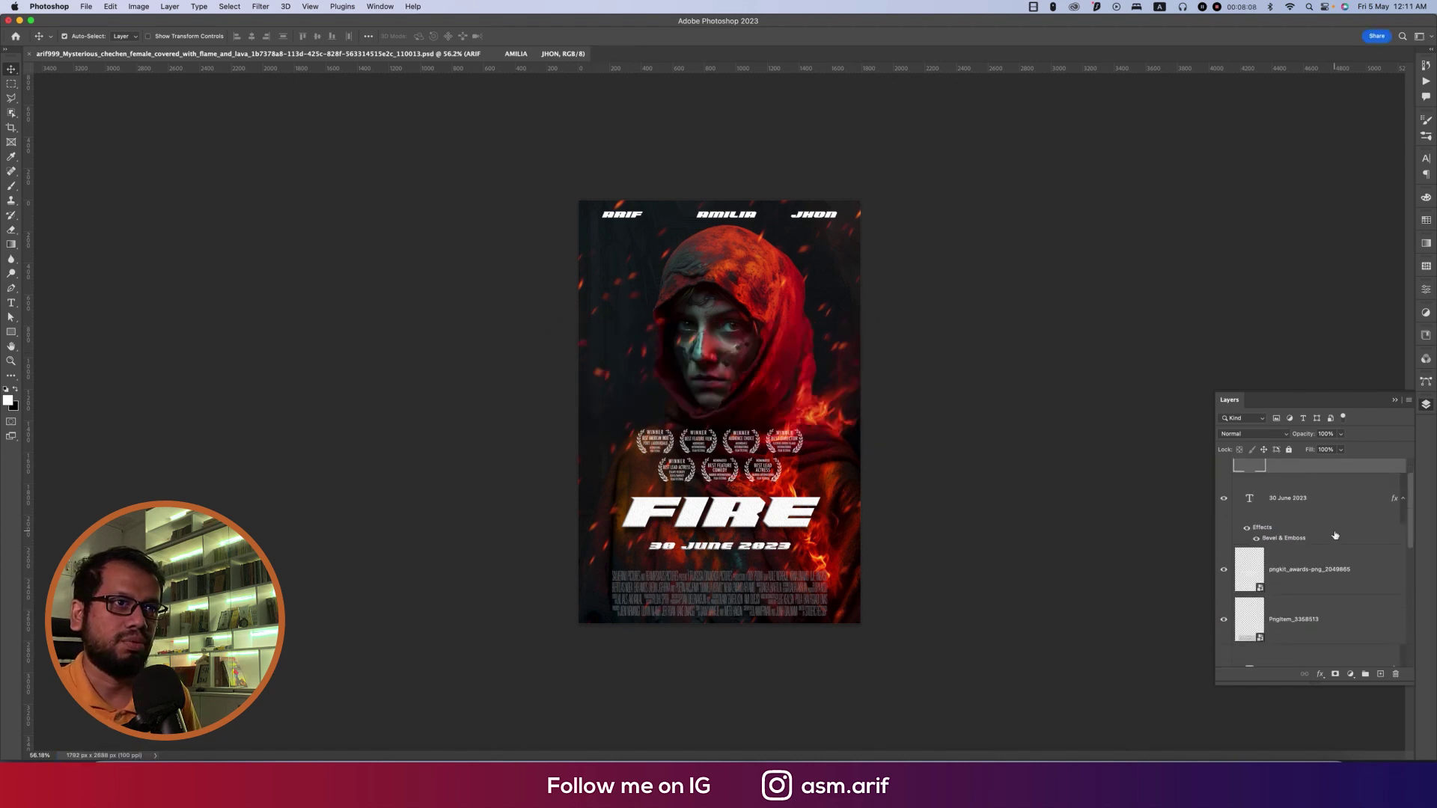
scroll(1328, 561, "down", 1)
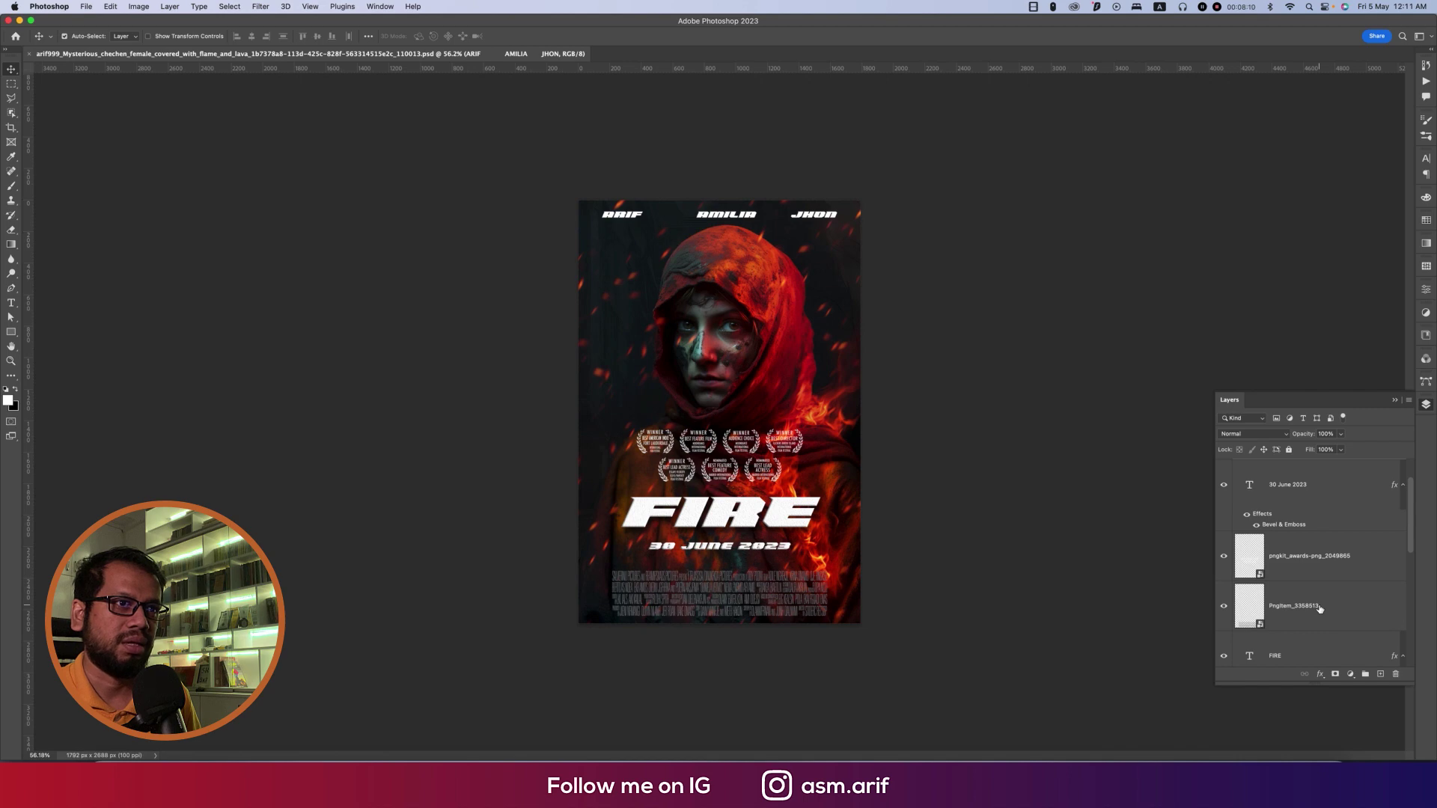
left_click(1319, 608, "shift")
key("super+g")
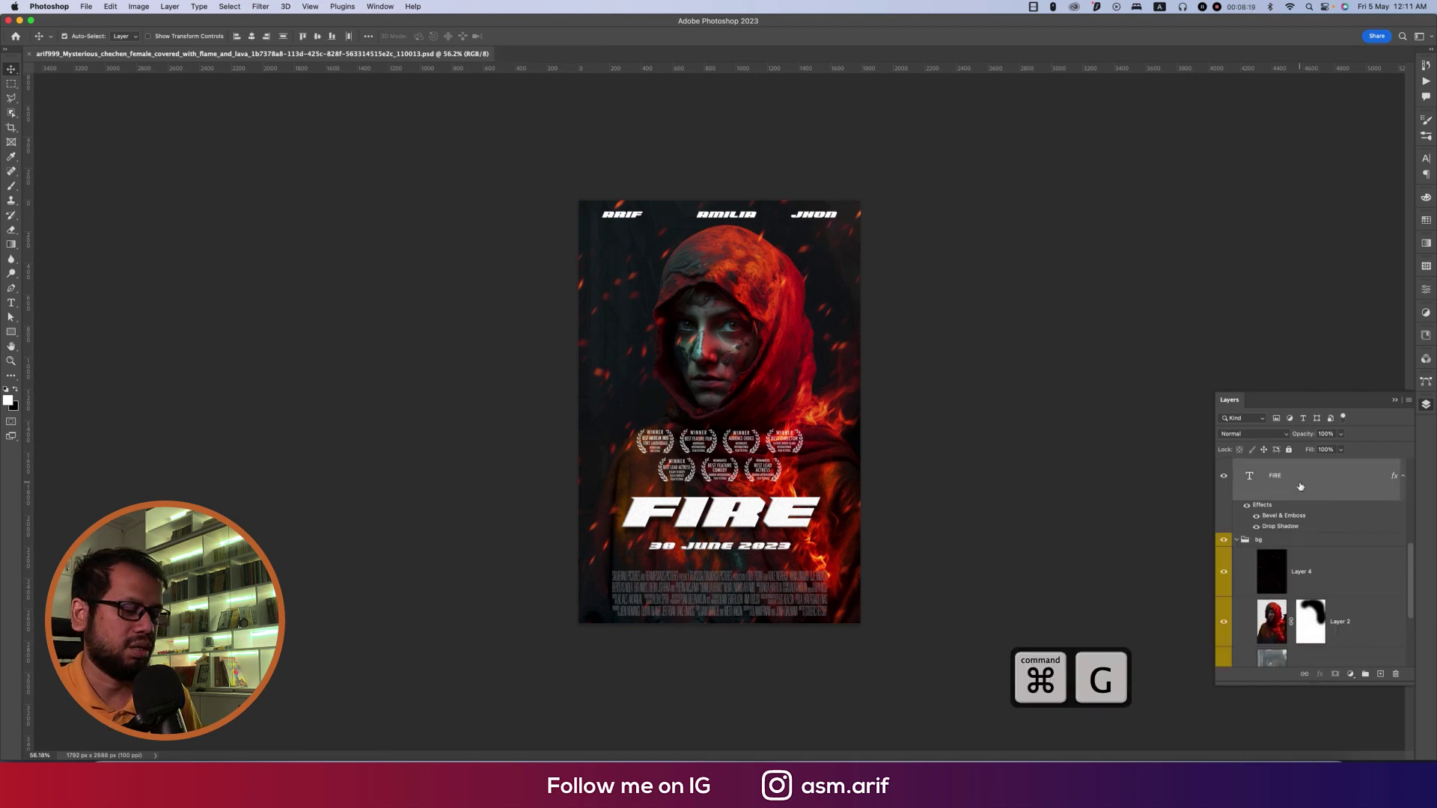
double_click(1264, 465)
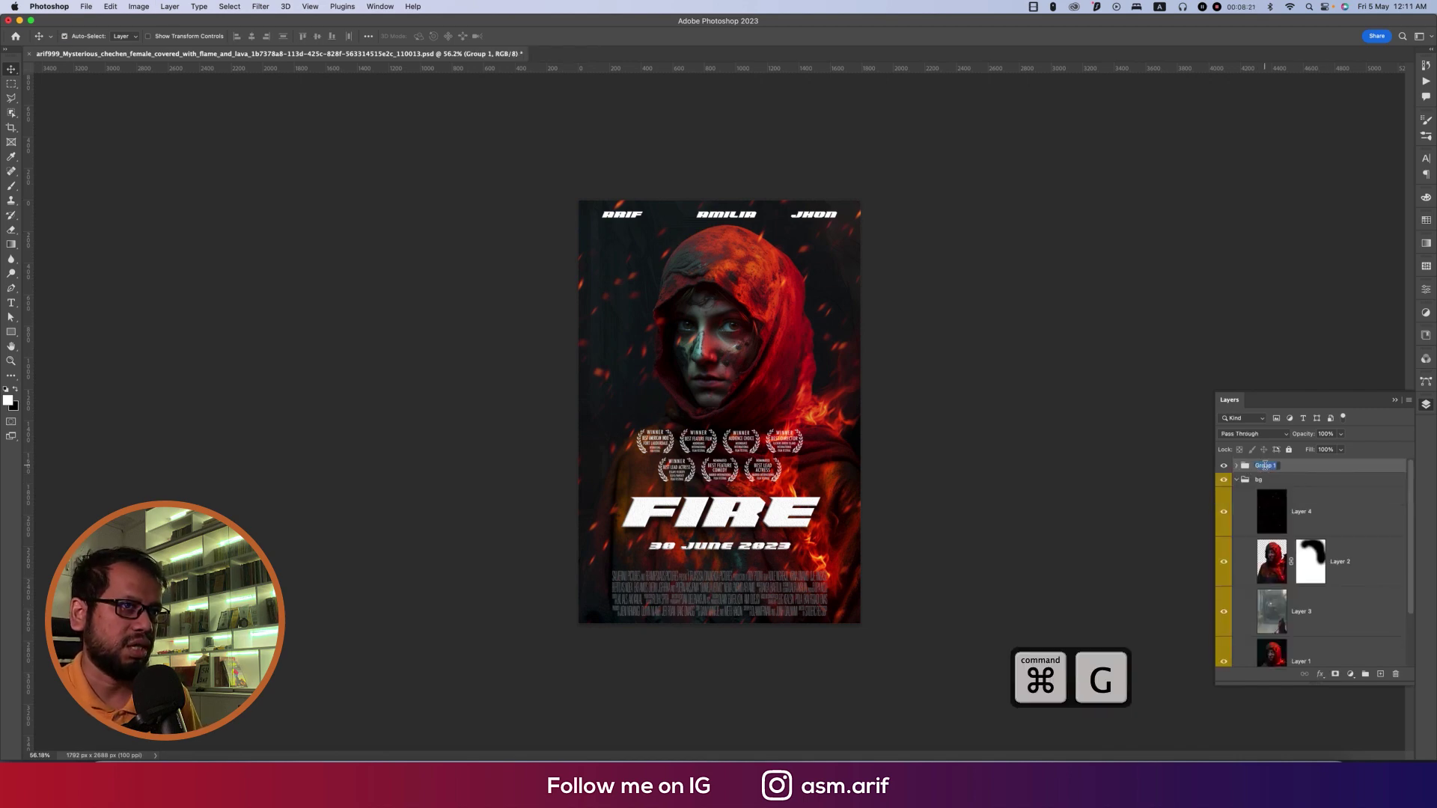
type("Text")
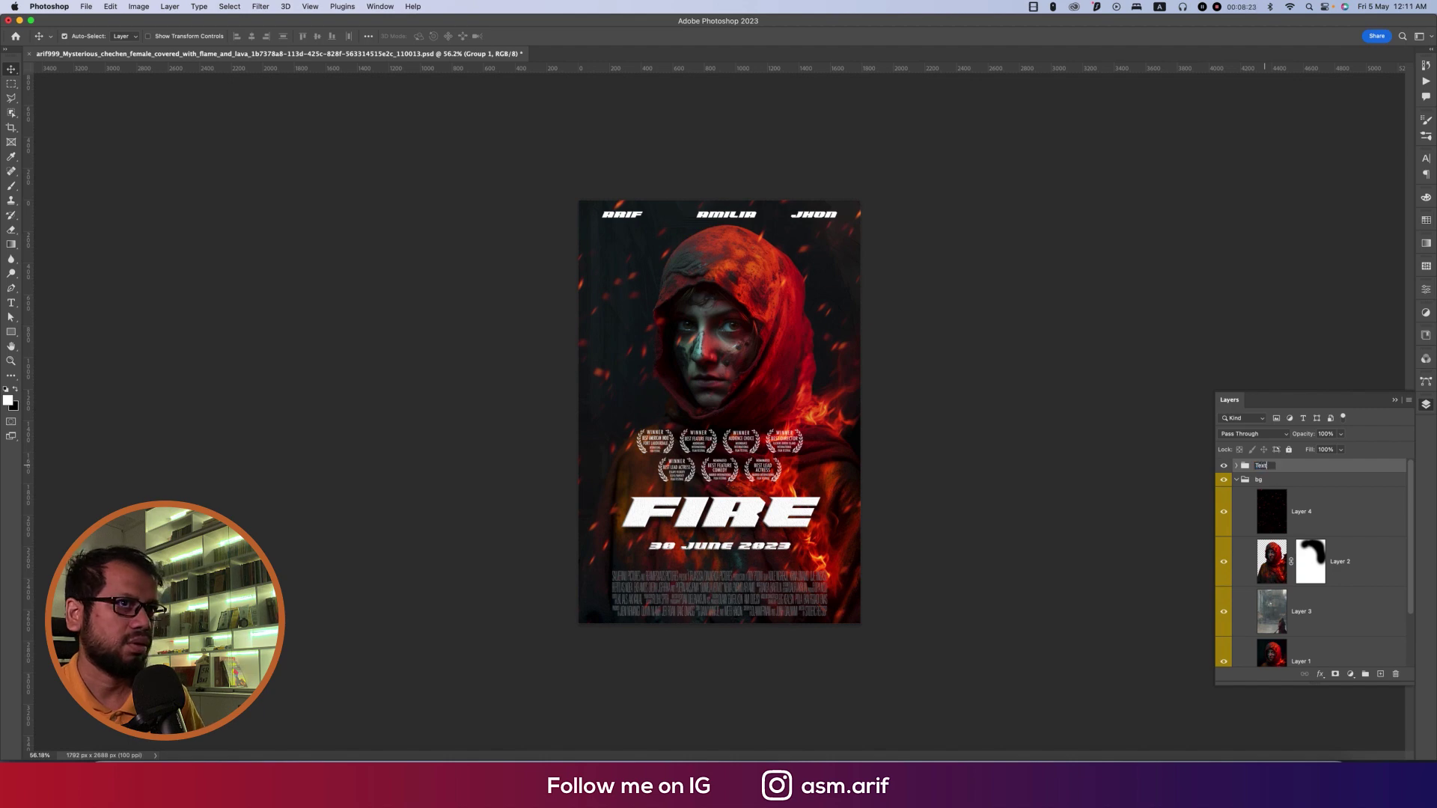
left_click(1243, 485)
Collapse the bg group and toggle the bg and Text groups' visibility to check them
left_click(1236, 481)
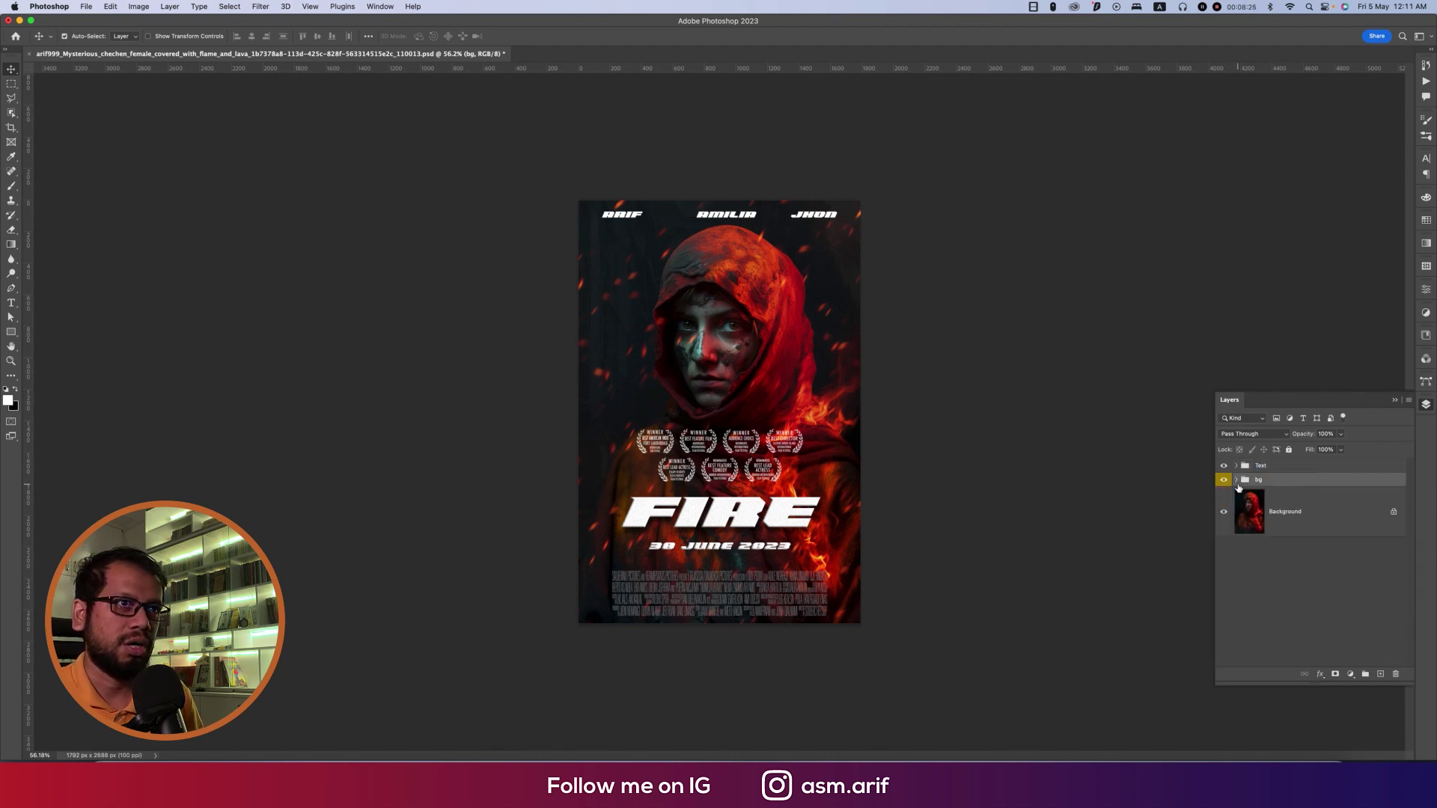
left_click(1225, 481)
left_click(1224, 480)
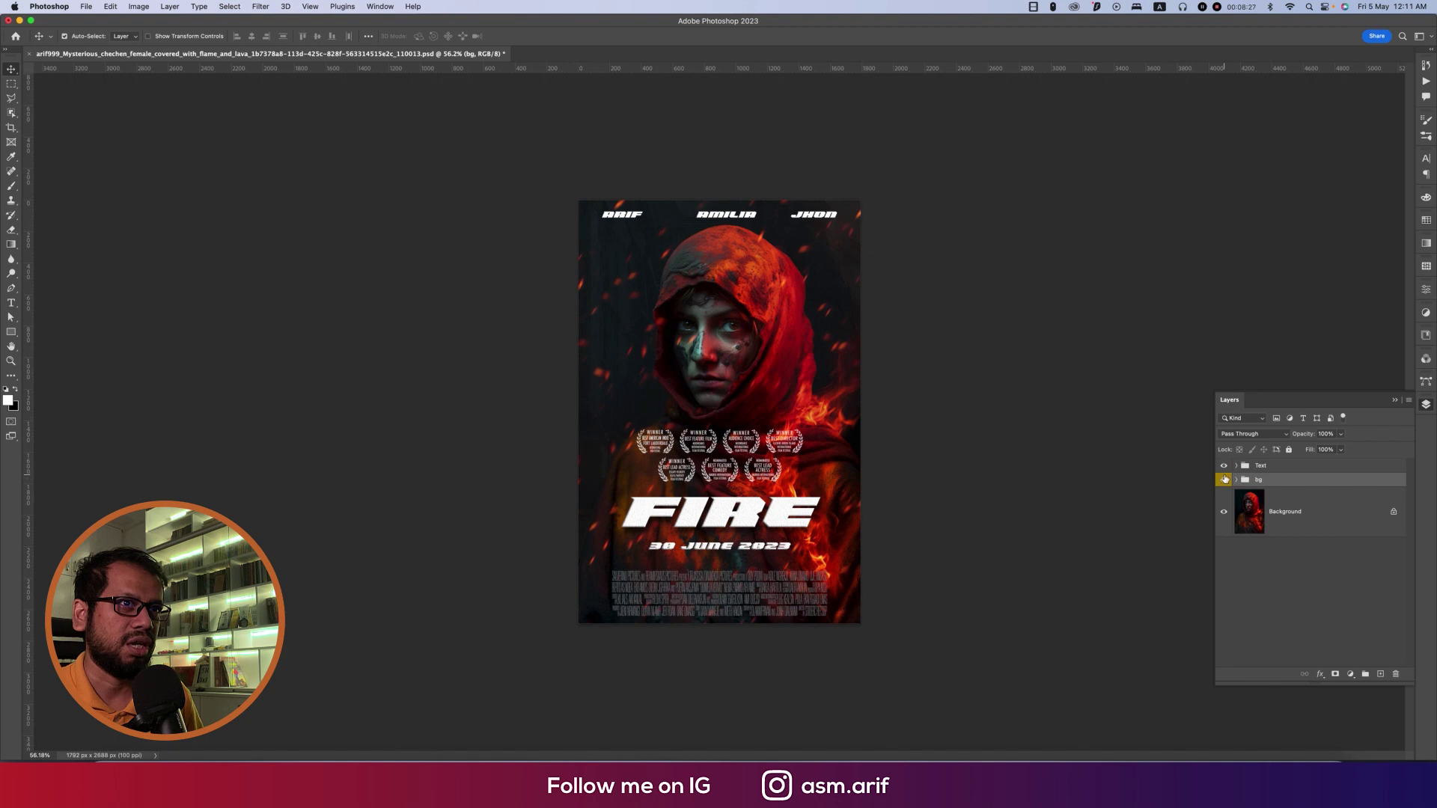
left_click(1225, 466)
left_click(1224, 467)
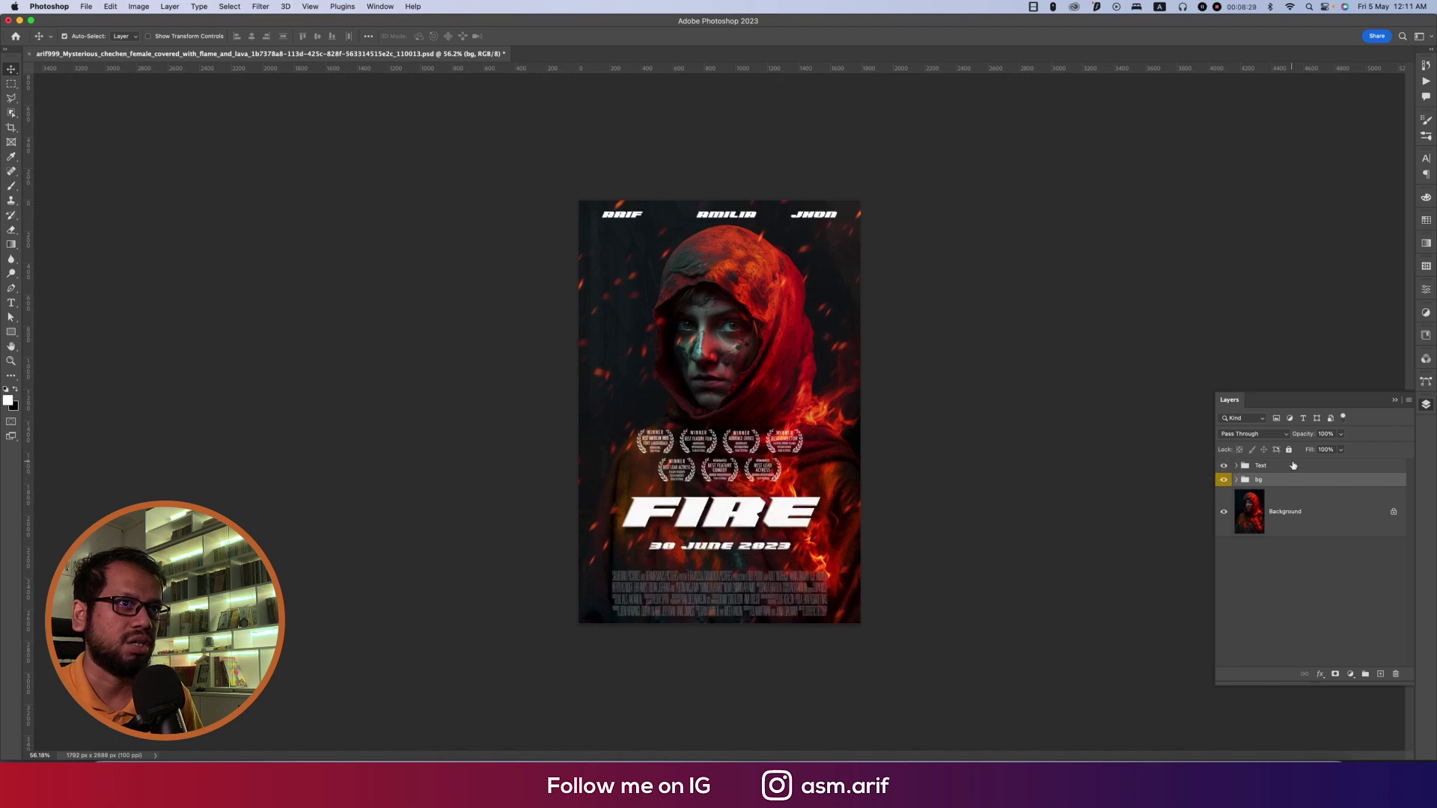
left_click(1277, 475, "super")
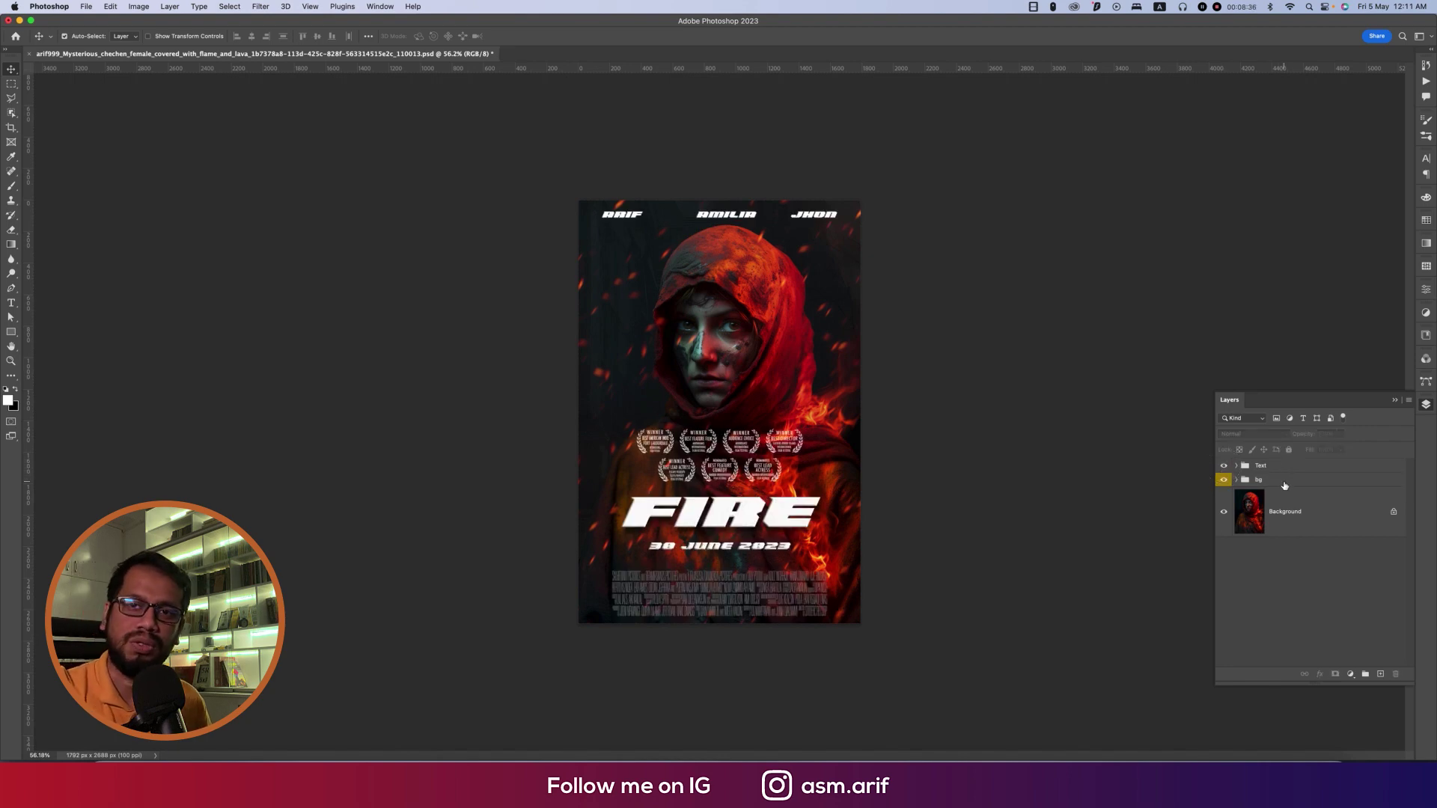
Add a Color Lookup adjustment layer and, after trying several looks, choose HorrorBlue.3DL
left_click(1350, 674)
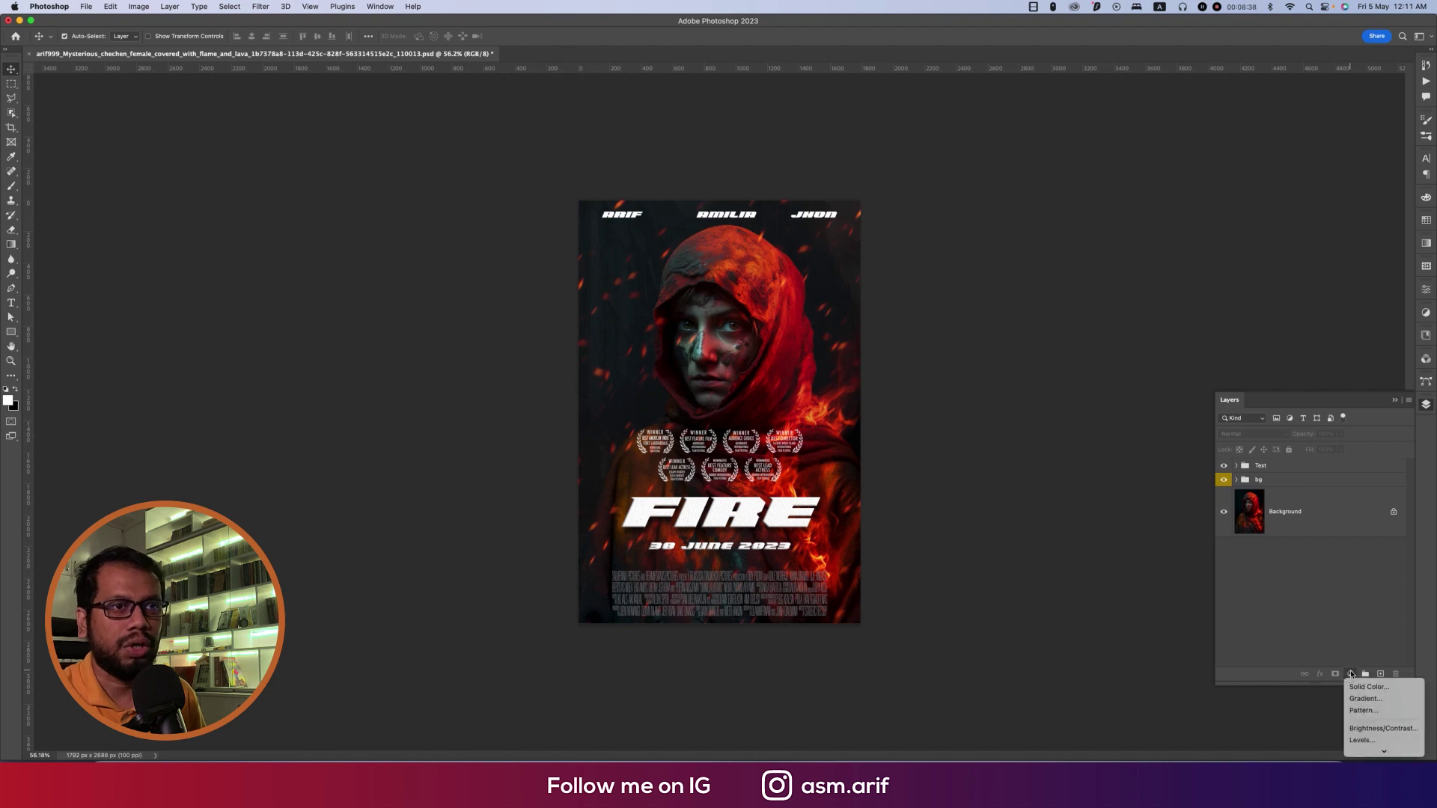
scroll(1359, 705, "down", 5)
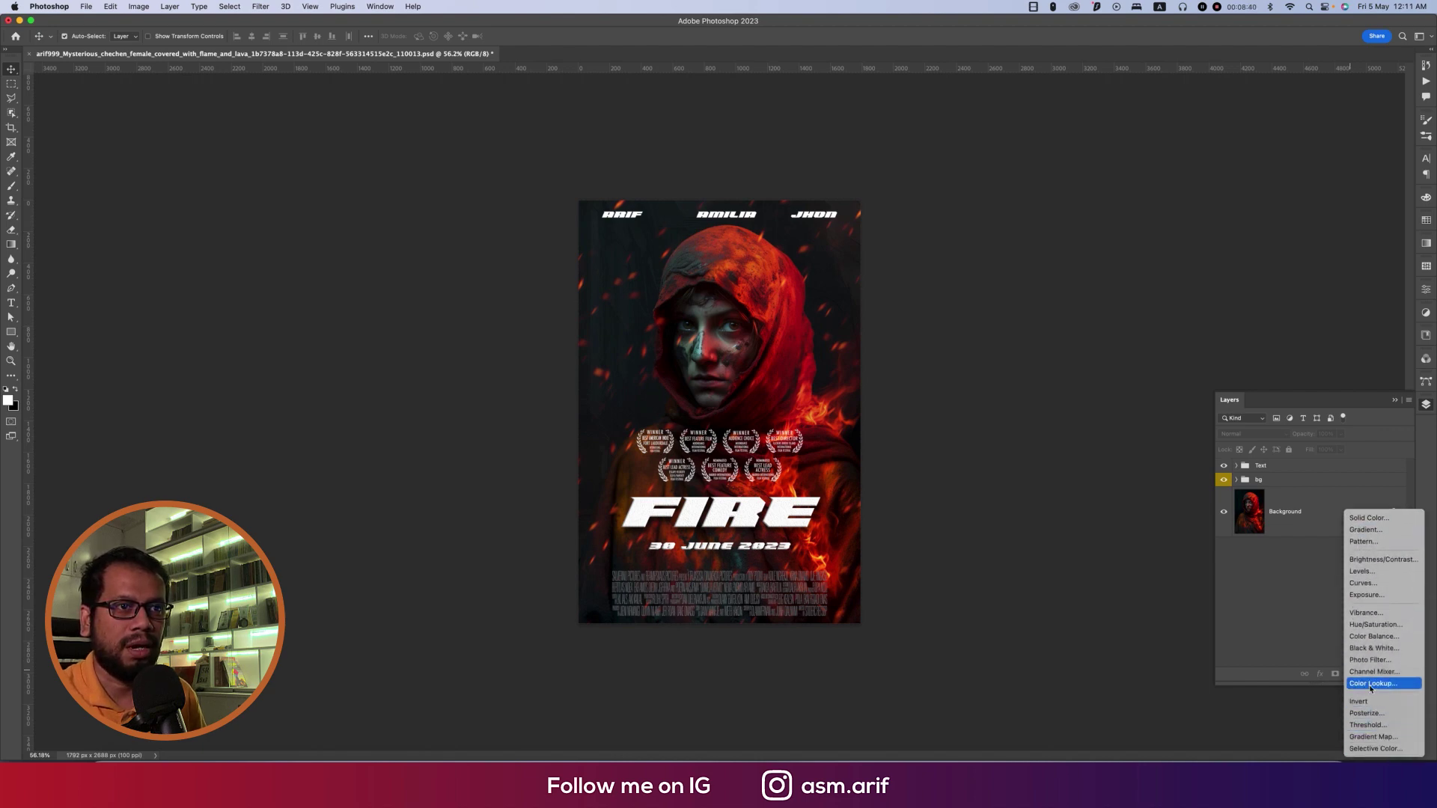
left_click(1369, 684)
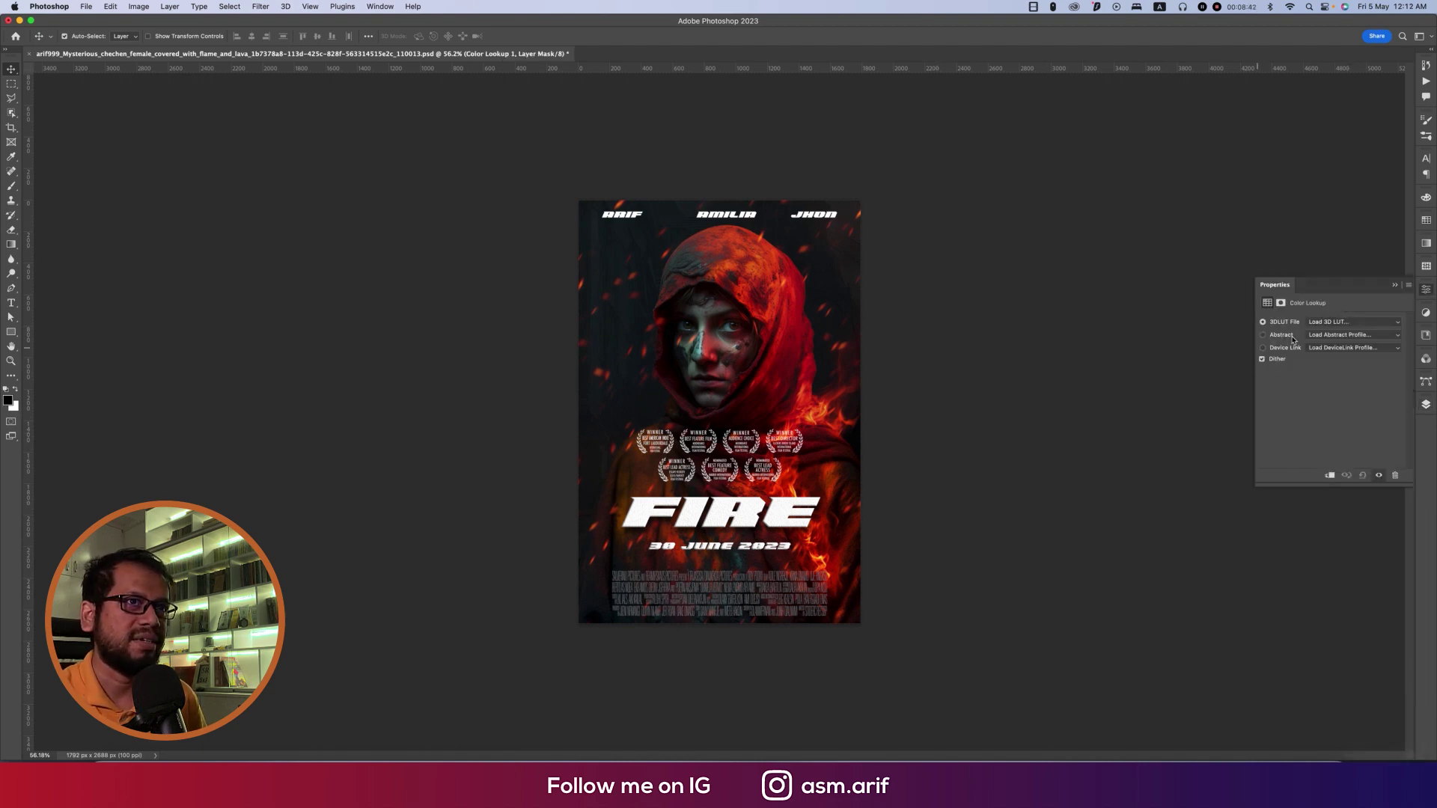
left_click(1321, 322)
left_click(1276, 470)
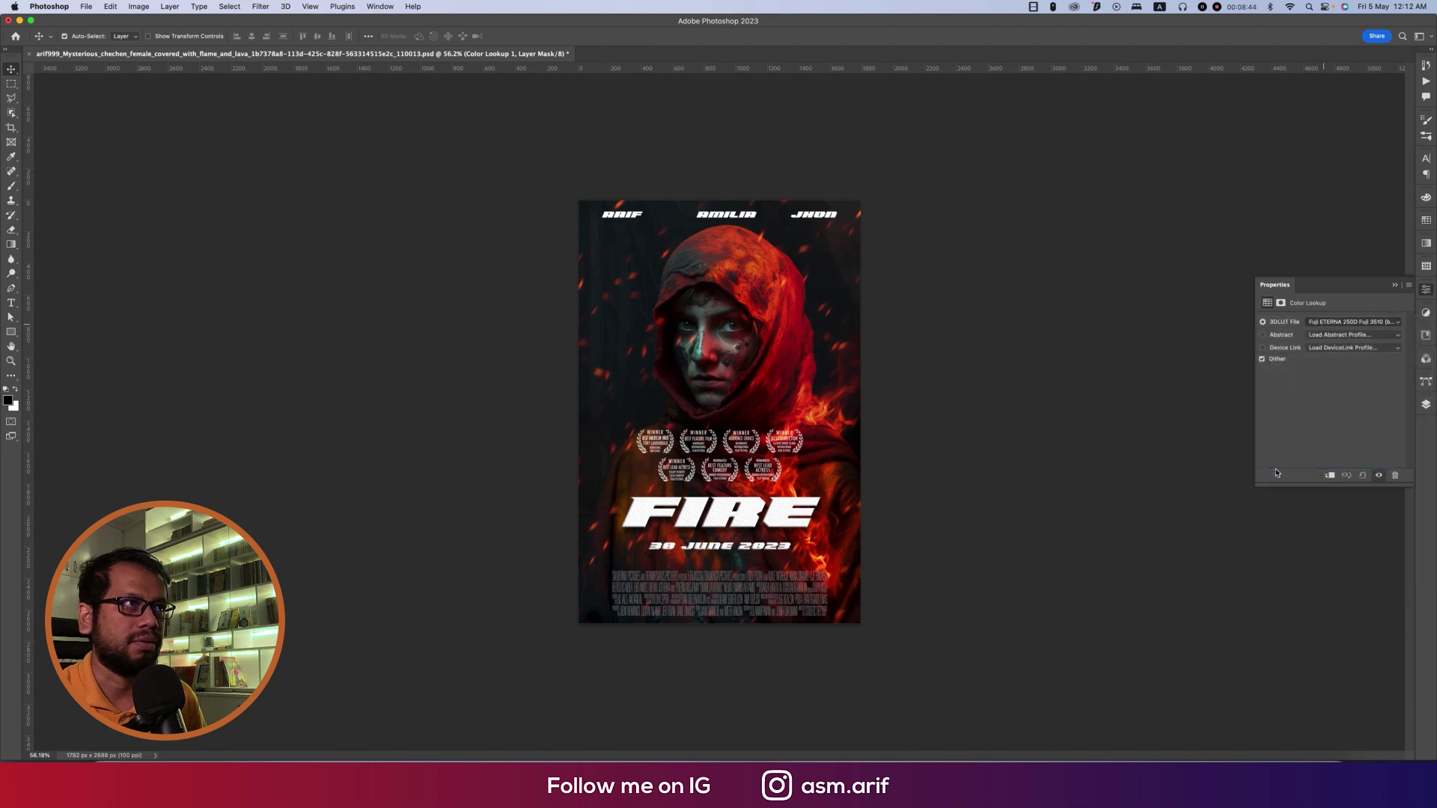
left_click(1312, 327)
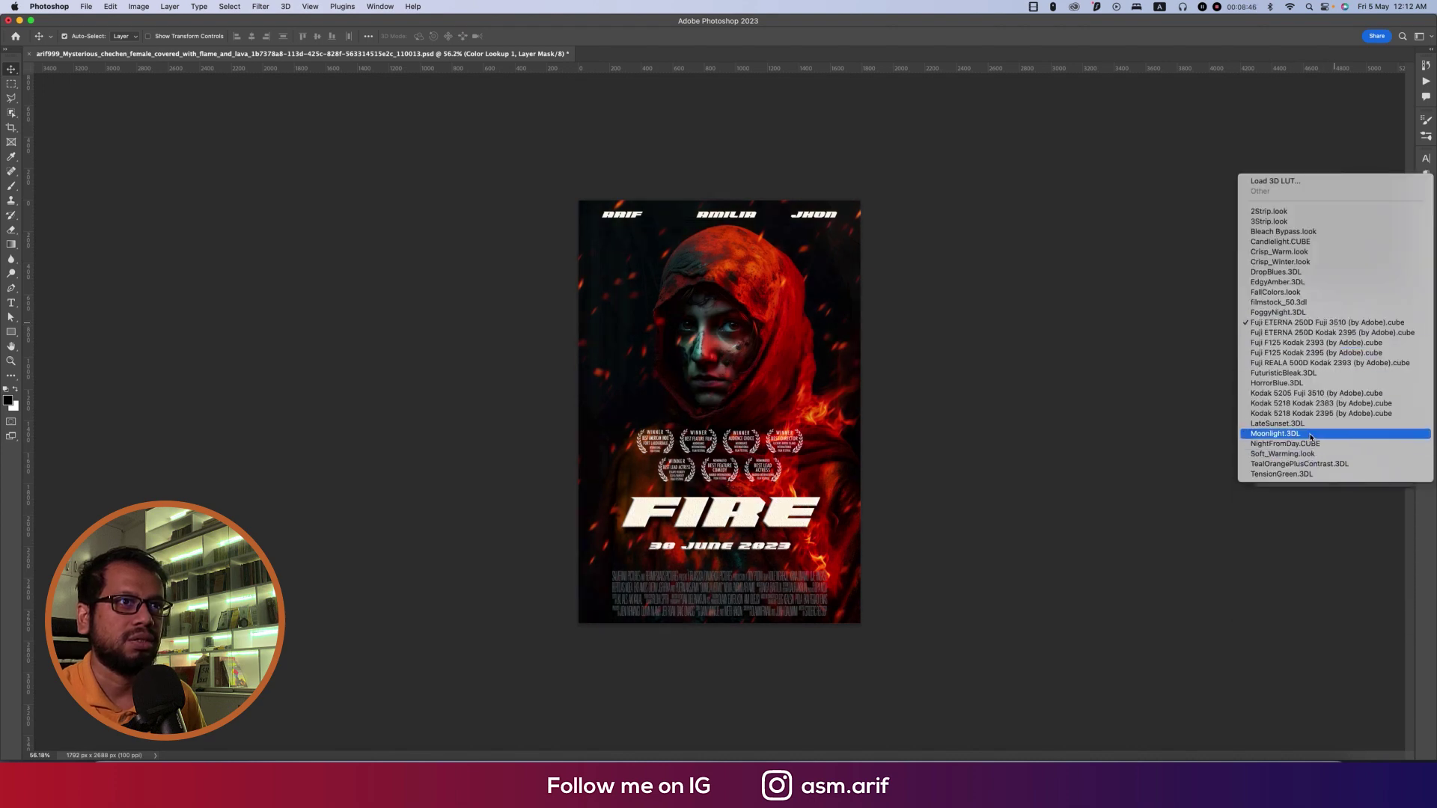
left_click(1303, 434)
left_click(1318, 323)
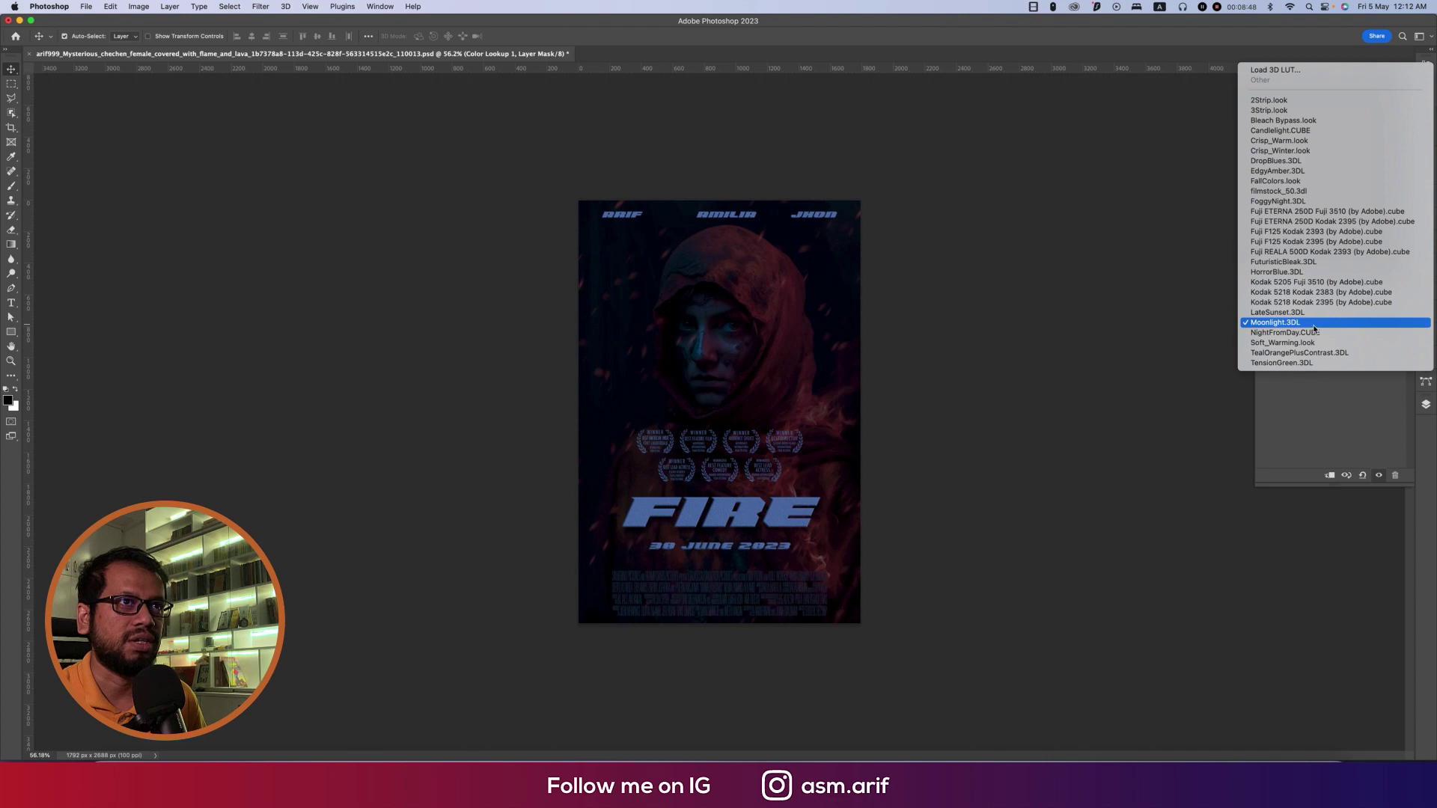
left_click(1278, 204)
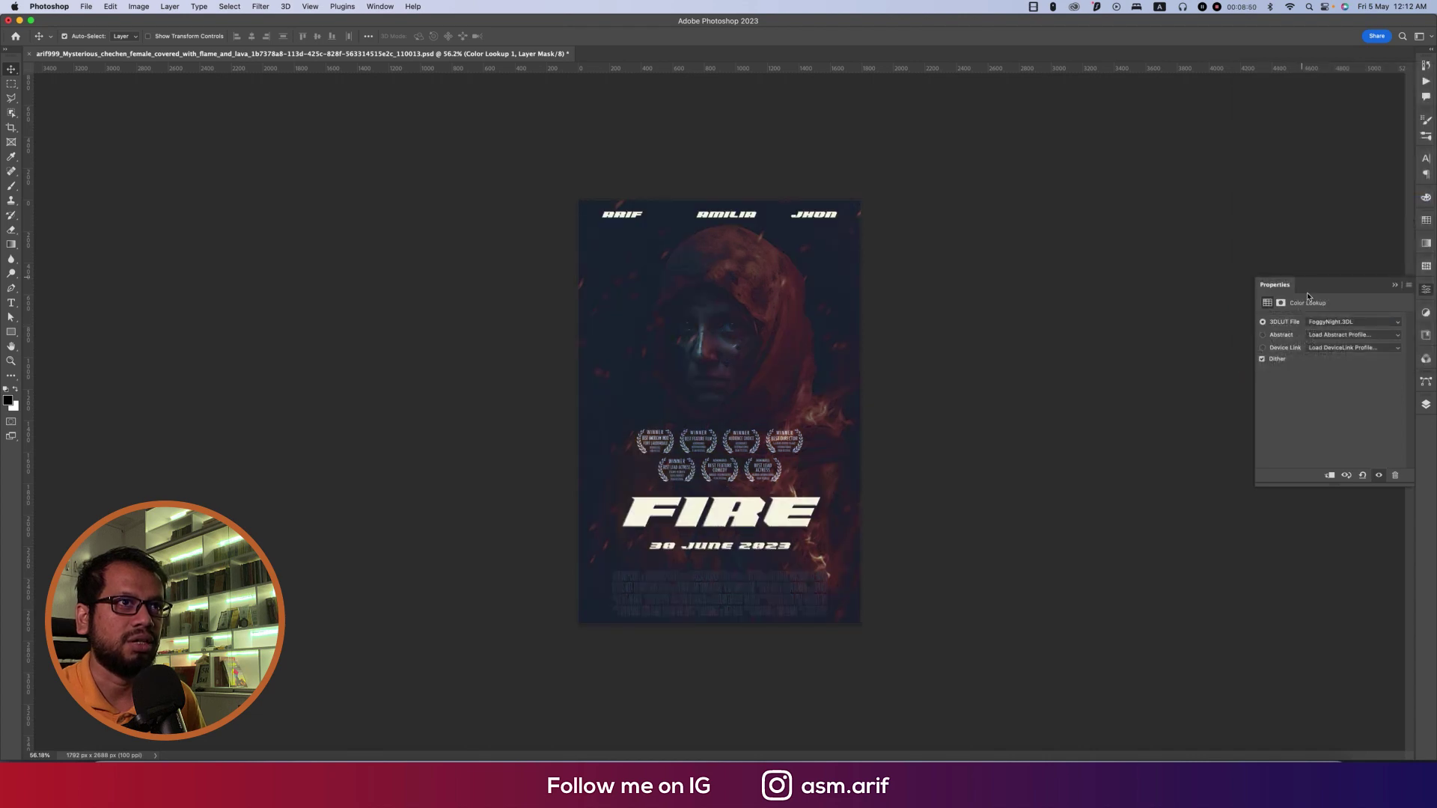
left_click(1323, 321)
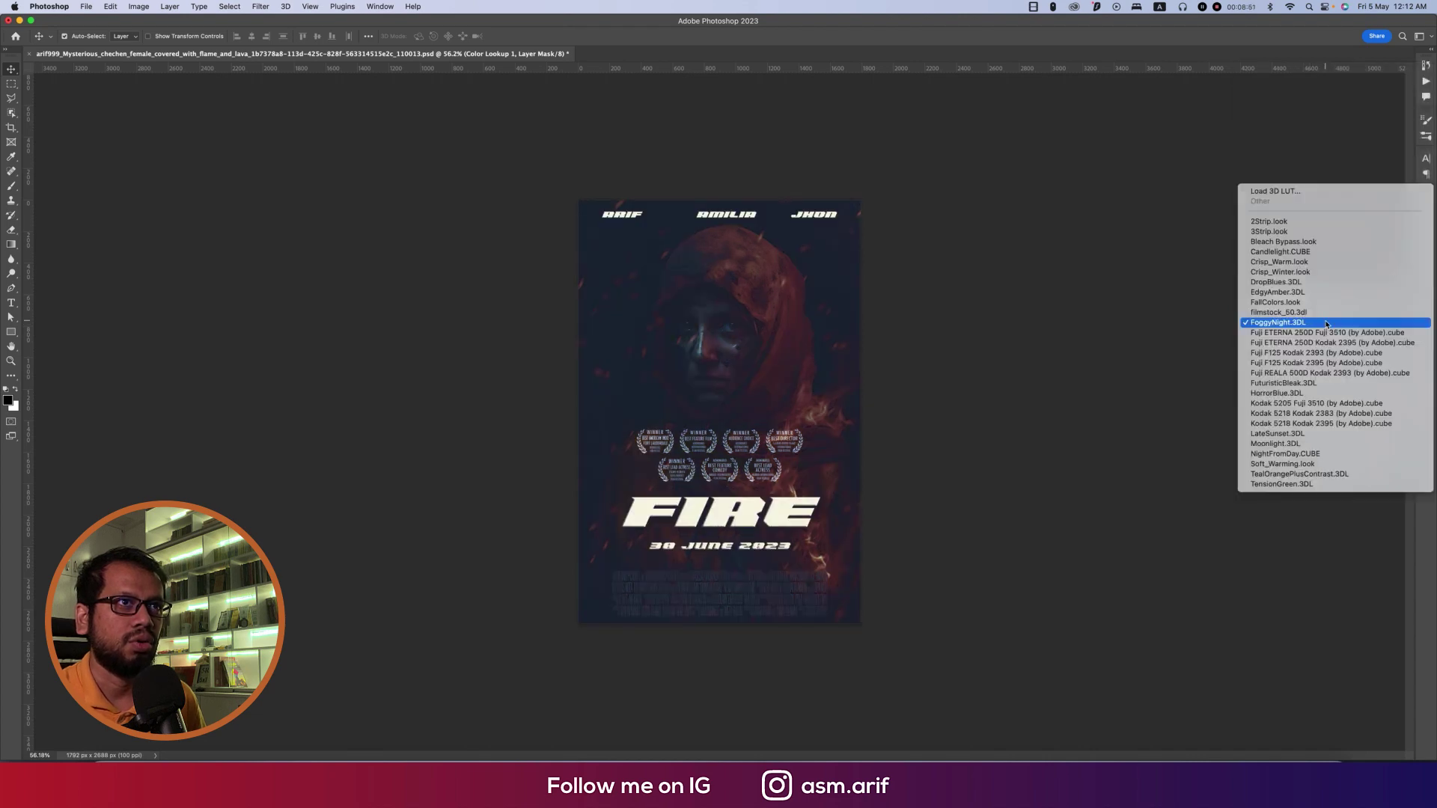
left_click(1287, 397)
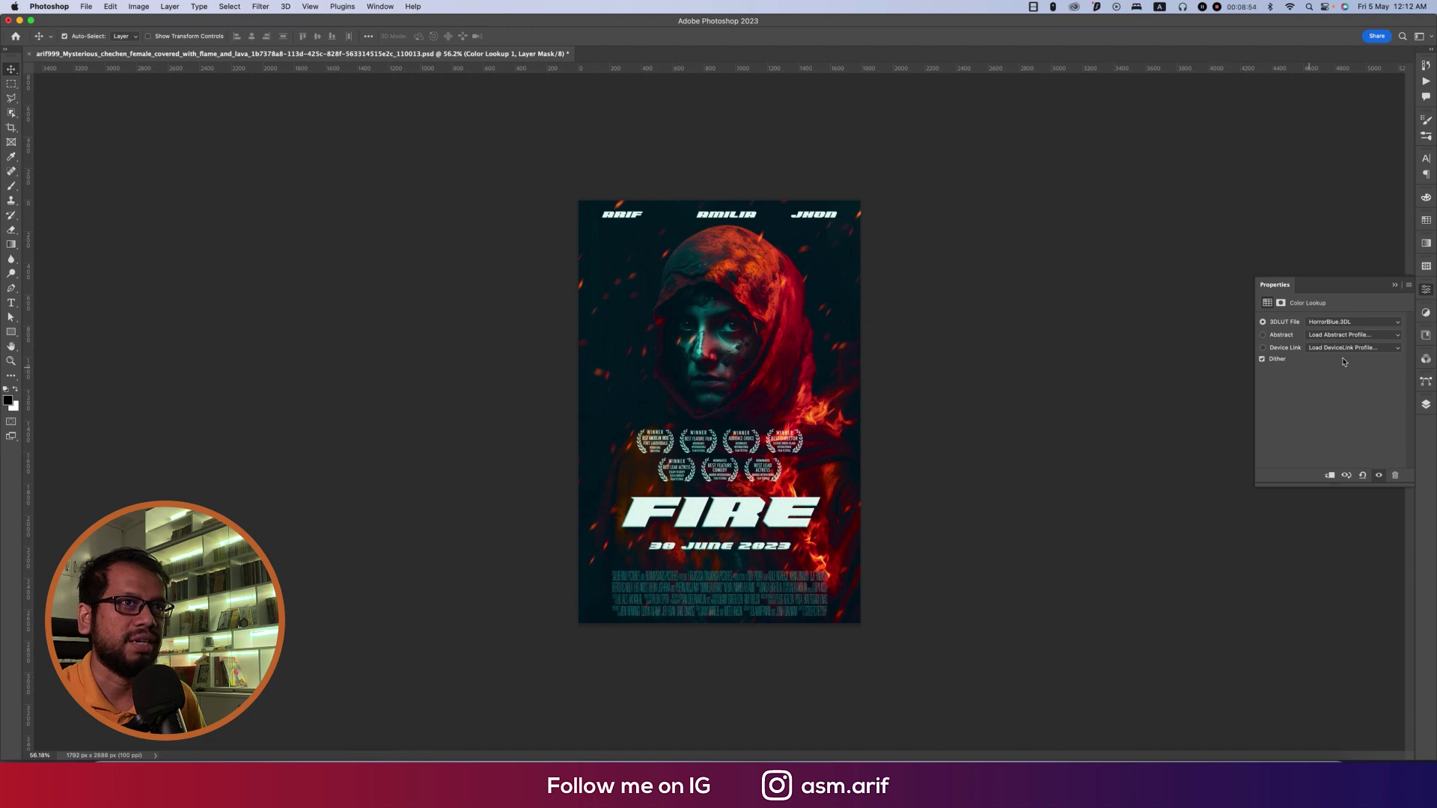
Lower the Color Lookup layer's opacity to about 87%
left_click(1395, 285)
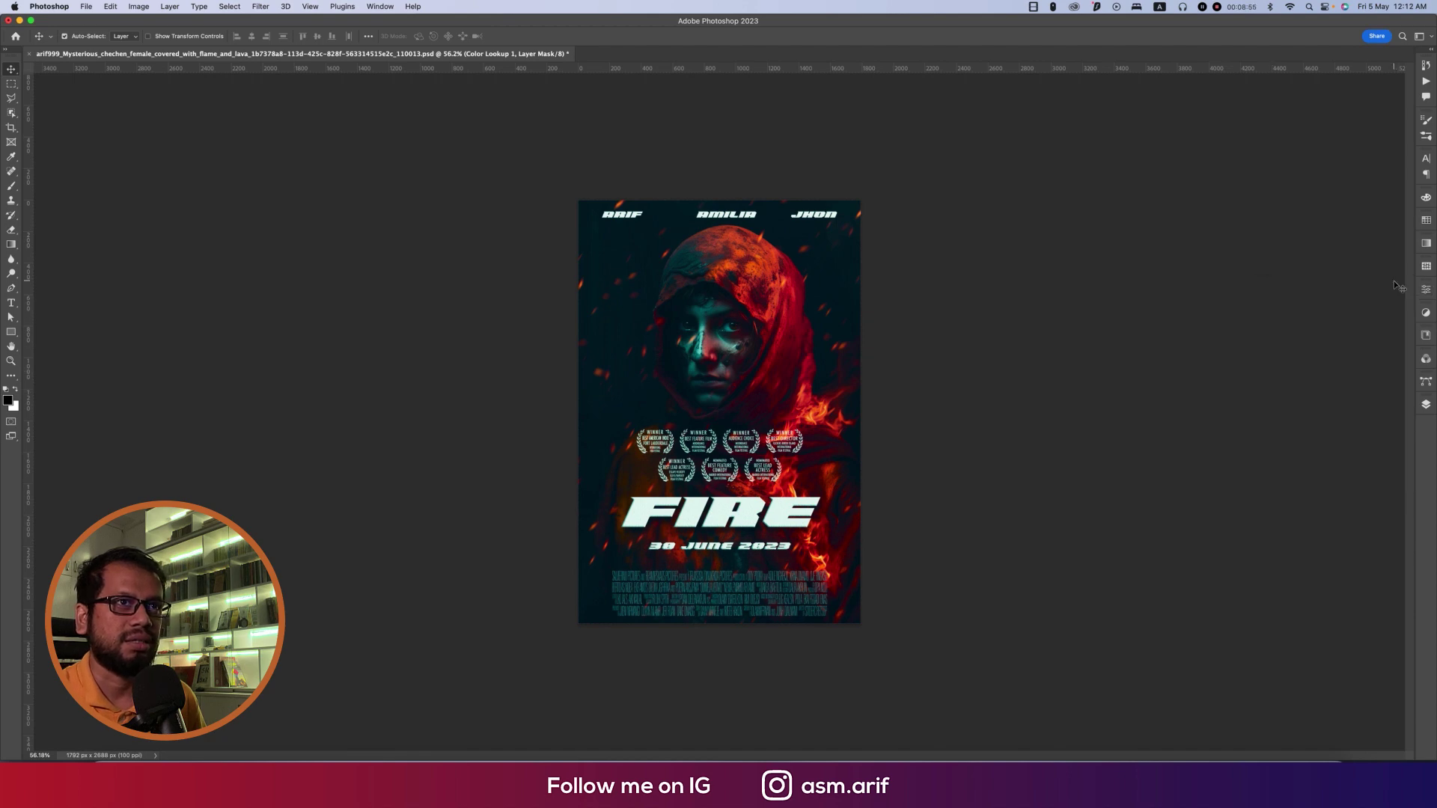
left_click(1426, 404)
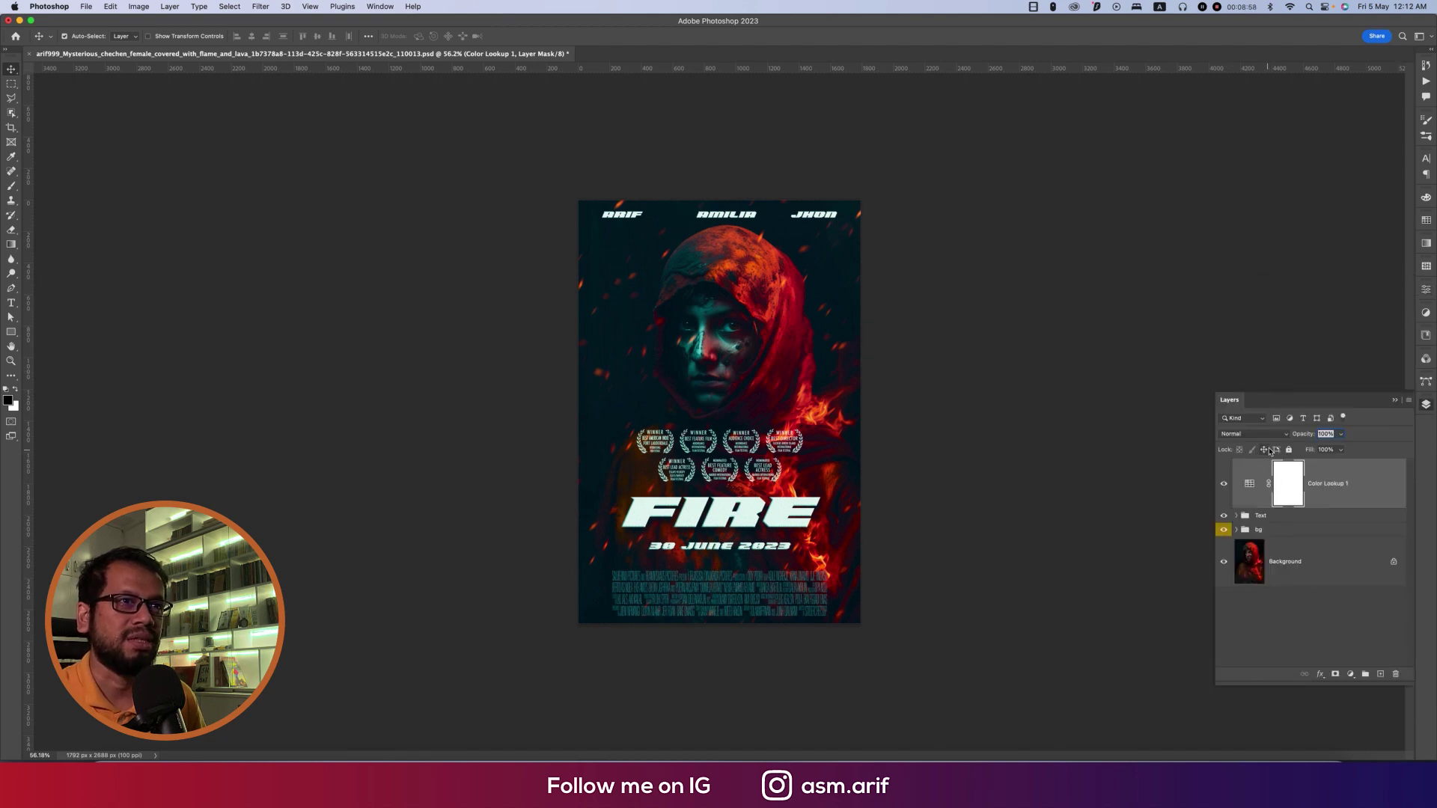
left_click_drag(1305, 438, 1264, 439)
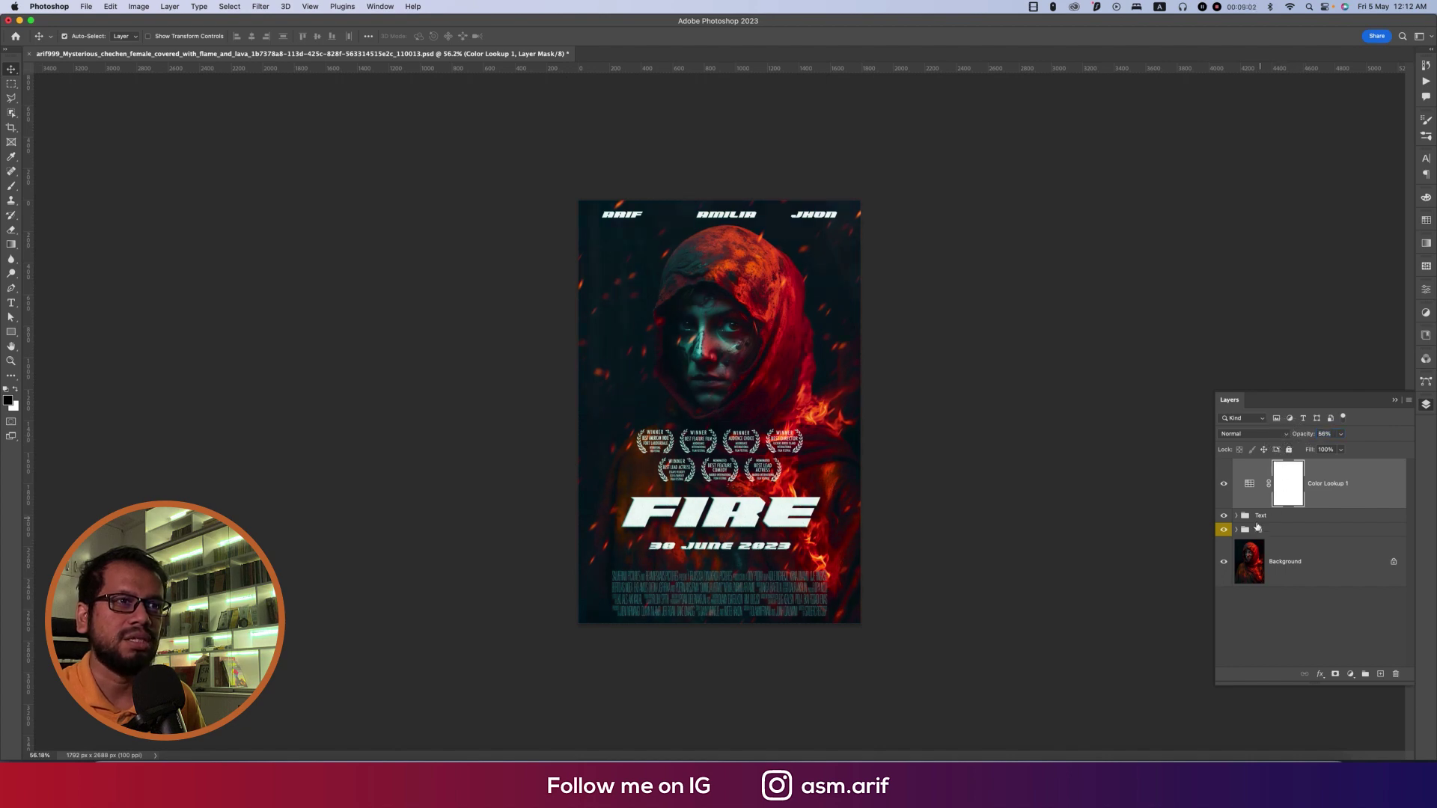